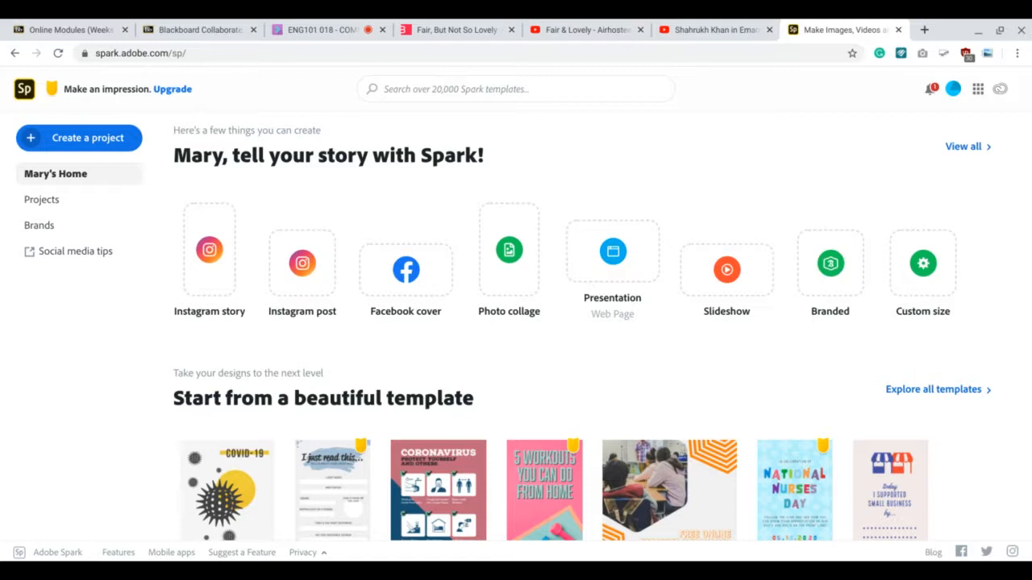
Create a new Presentation web page project.
{"action": "left_click", "coordinate": [596, 285]}
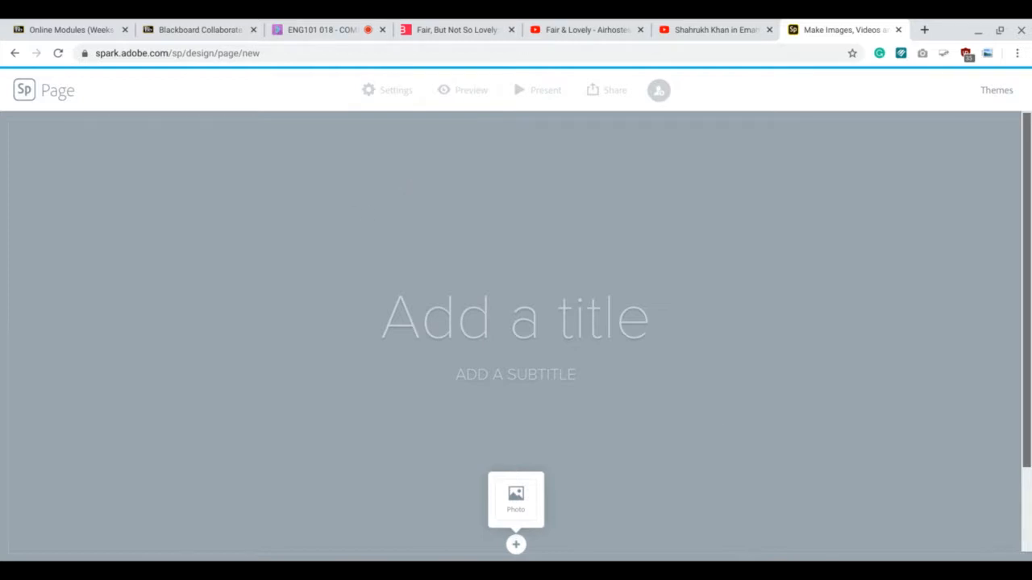
Review the headline, subtitle and portrait-grid illustration of the "Fair, But Not So Lovely" article in the browser.
{"action": "left_click", "coordinate": [451, 31]}
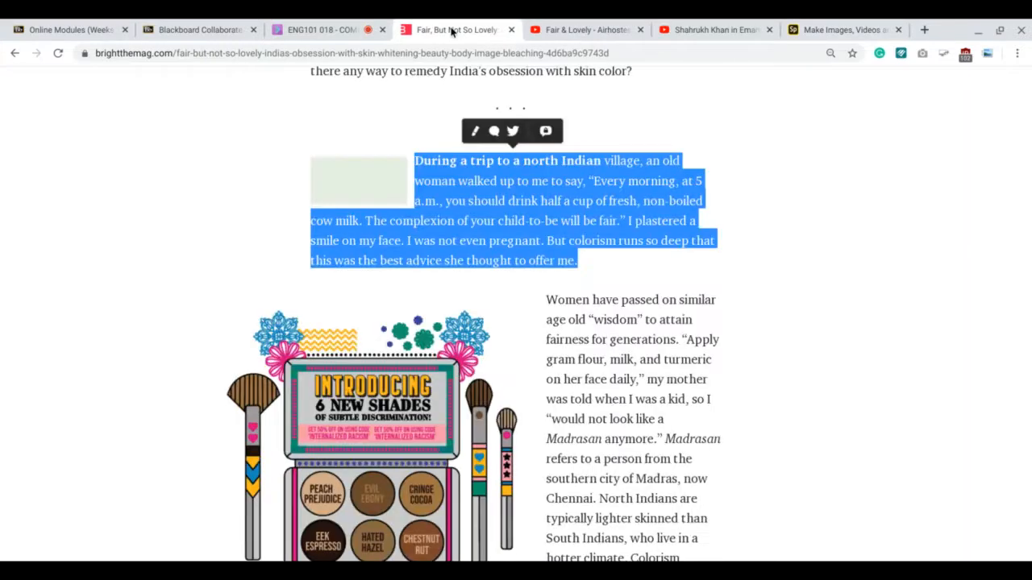
{"action": "left_click", "coordinate": [806, 274]}
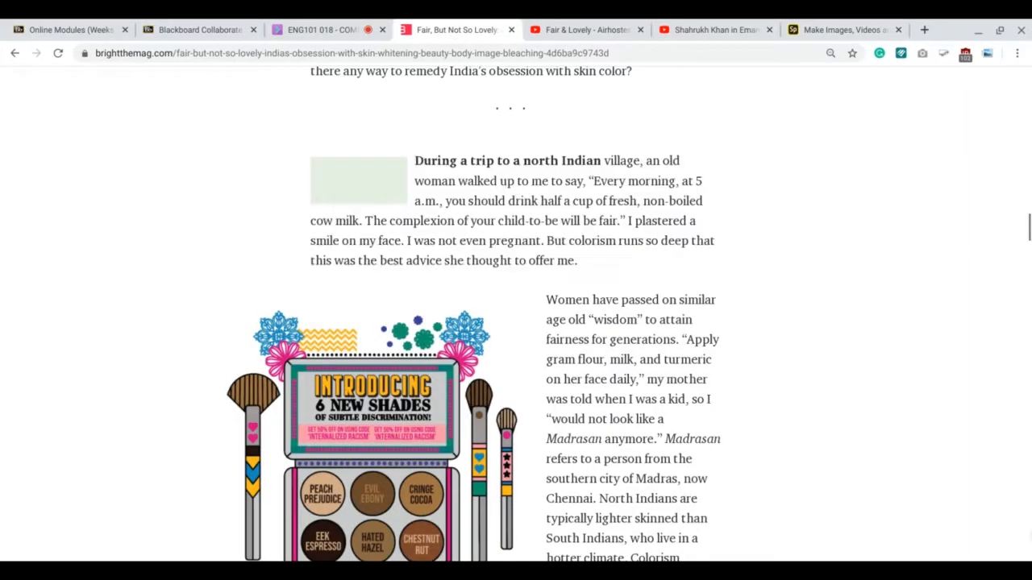
{"action": "scroll", "coordinate": [516, 322], "scroll_direction": "up", "scroll_amount": 15}
{"action": "scroll", "coordinate": [516, 322], "scroll_direction": "down", "scroll_amount": 2}
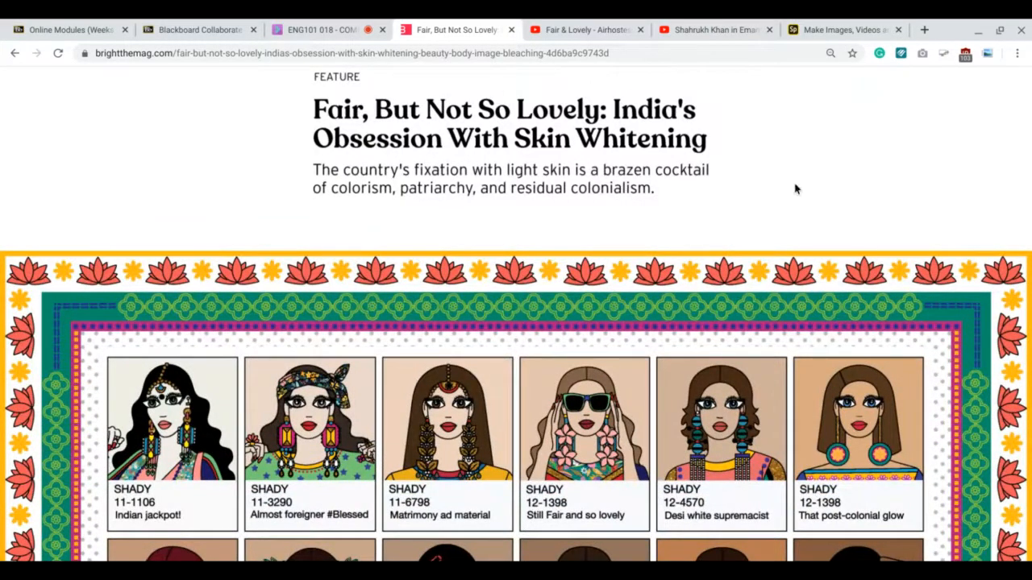
{"action": "scroll", "coordinate": [795, 189], "scroll_direction": "up", "scroll_amount": 2}
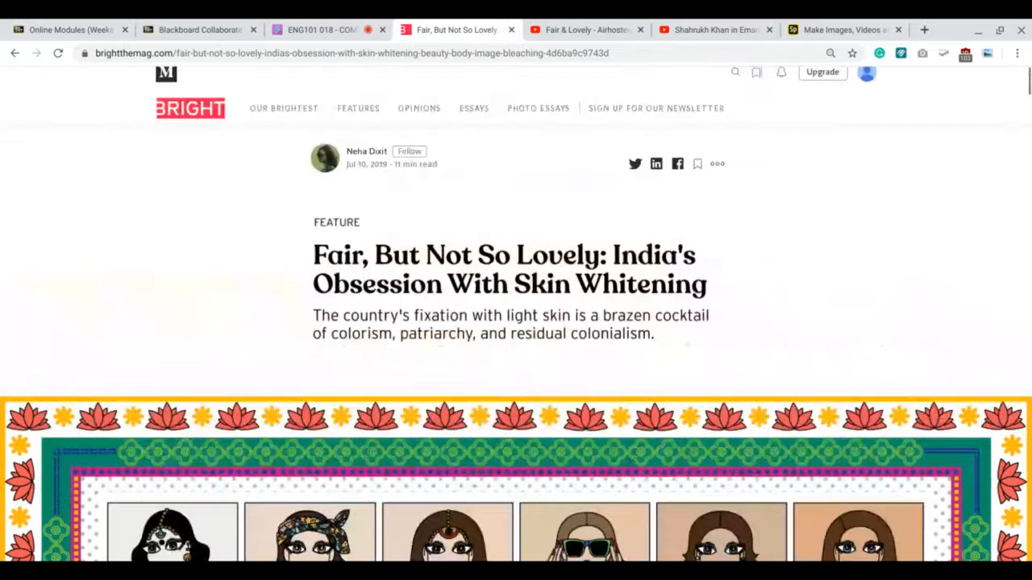
{"action": "scroll", "coordinate": [516, 323], "scroll_direction": "down", "scroll_amount": 2}
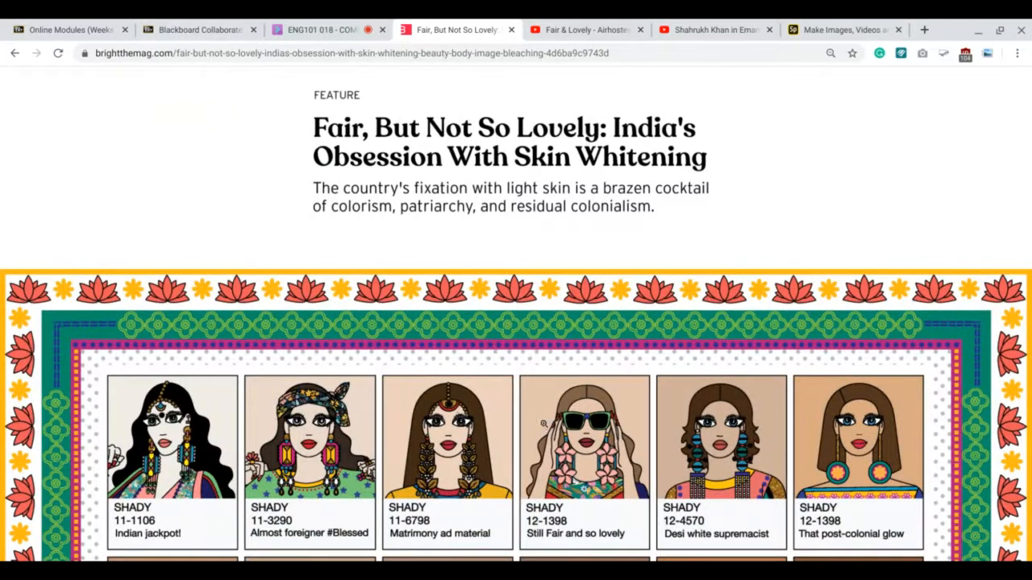
{"action": "scroll", "coordinate": [516, 314], "scroll_direction": "down", "scroll_amount": 6}
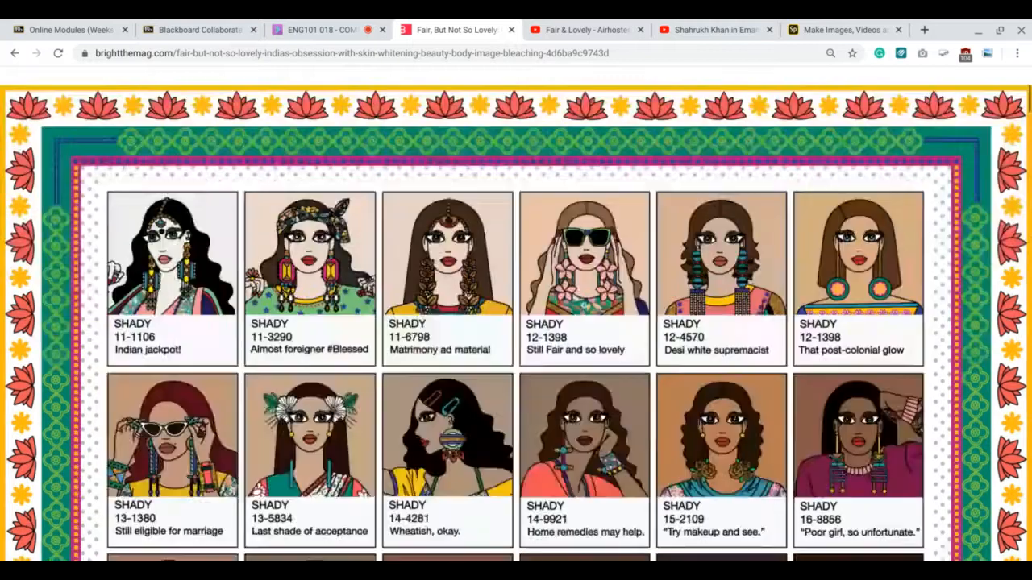
{"action": "scroll", "coordinate": [535, 423], "scroll_direction": "down", "scroll_amount": 1}
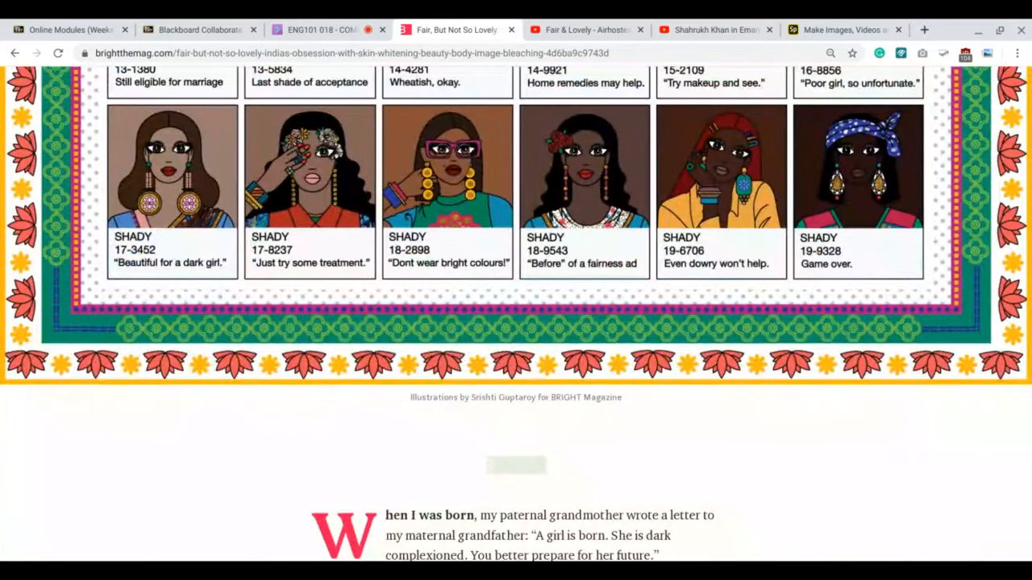
{"action": "scroll", "coordinate": [516, 314], "scroll_direction": "up", "scroll_amount": 5}
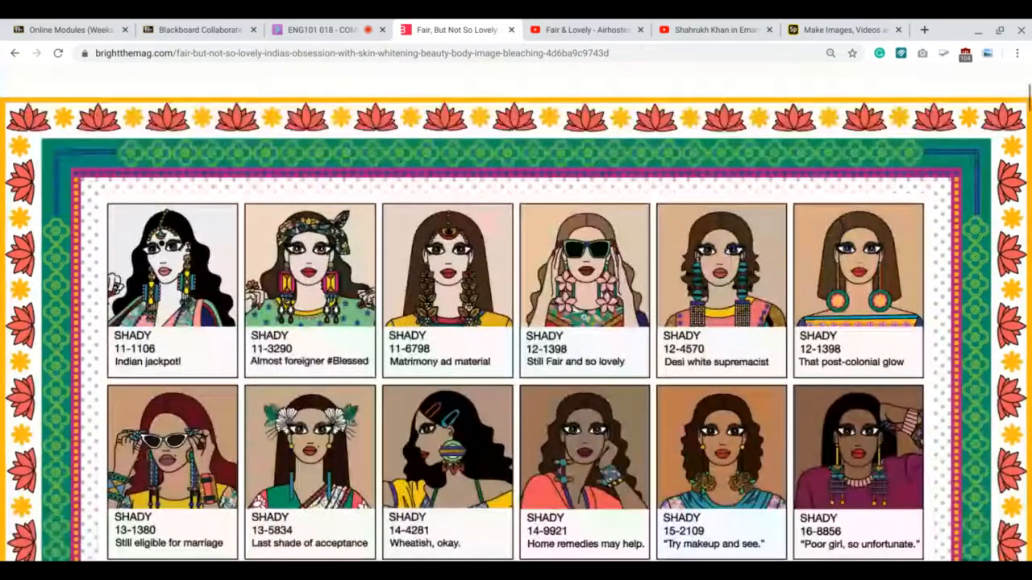
Return to the Spark page and search the free photos for "india" to find a title background.
{"action": "left_click", "coordinate": [836, 30]}
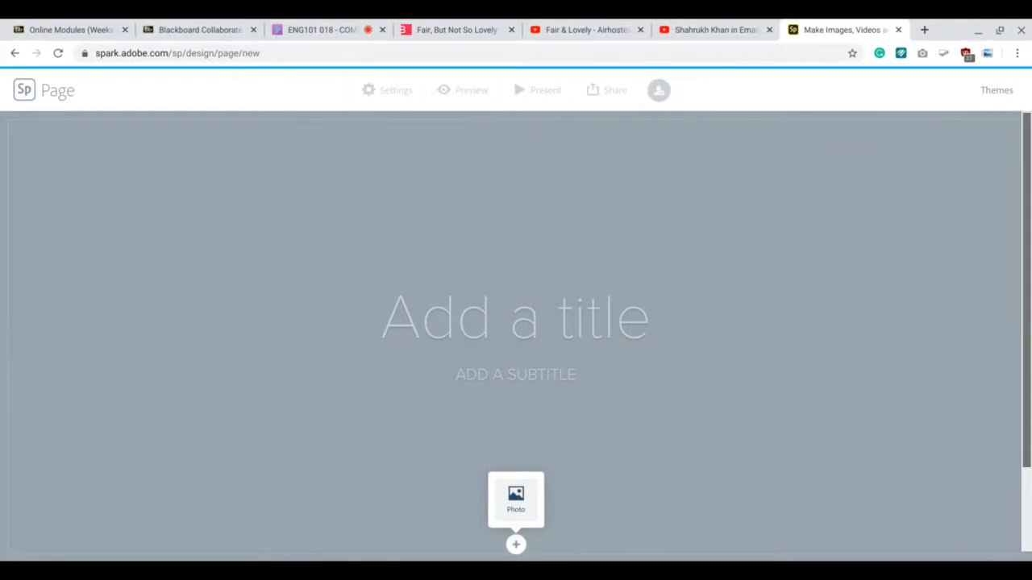
{"action": "left_click", "coordinate": [517, 506]}
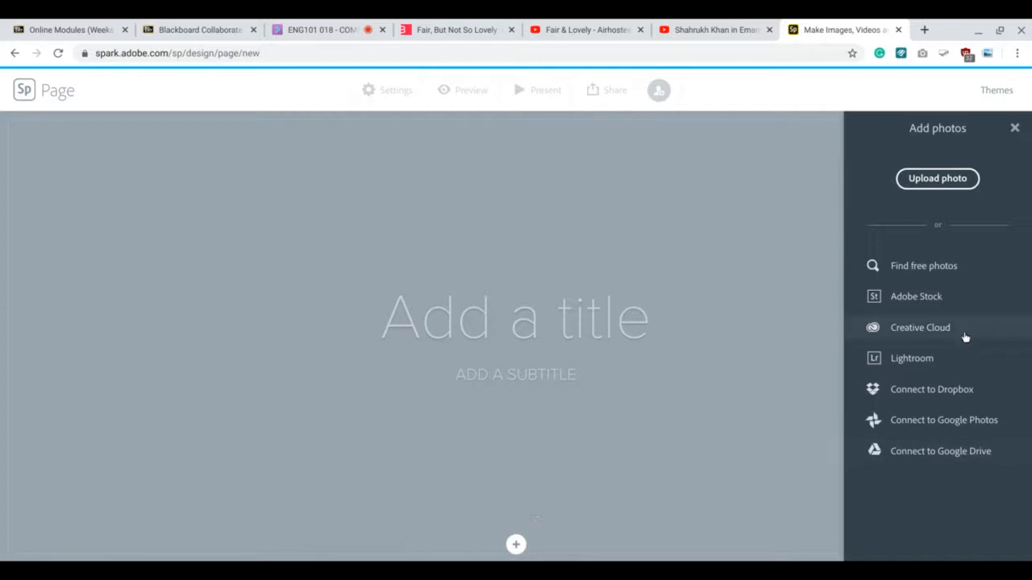
{"action": "left_click", "coordinate": [937, 274]}
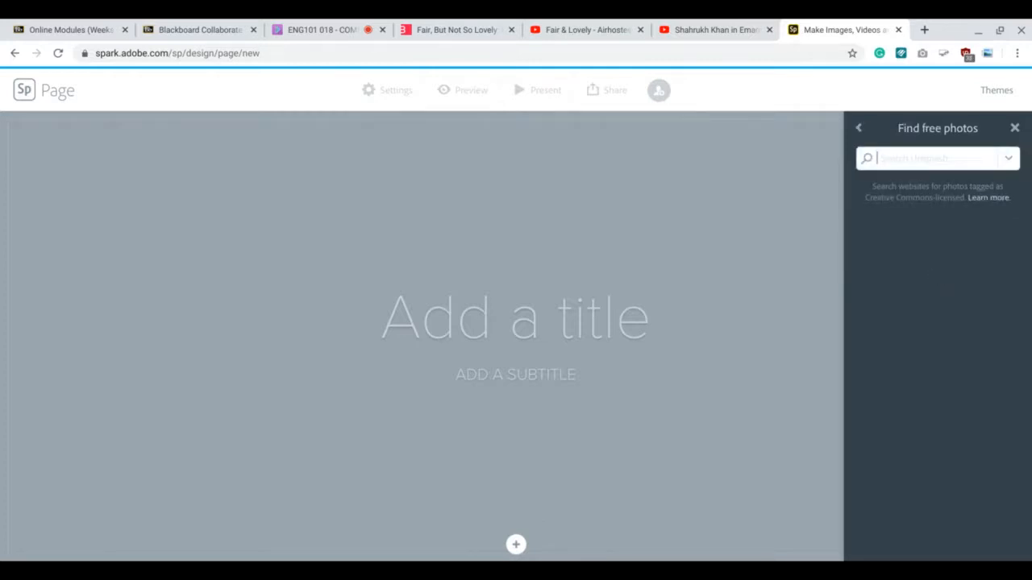
{"action": "type", "text": "india"}
{"action": "key", "text": "Return"}
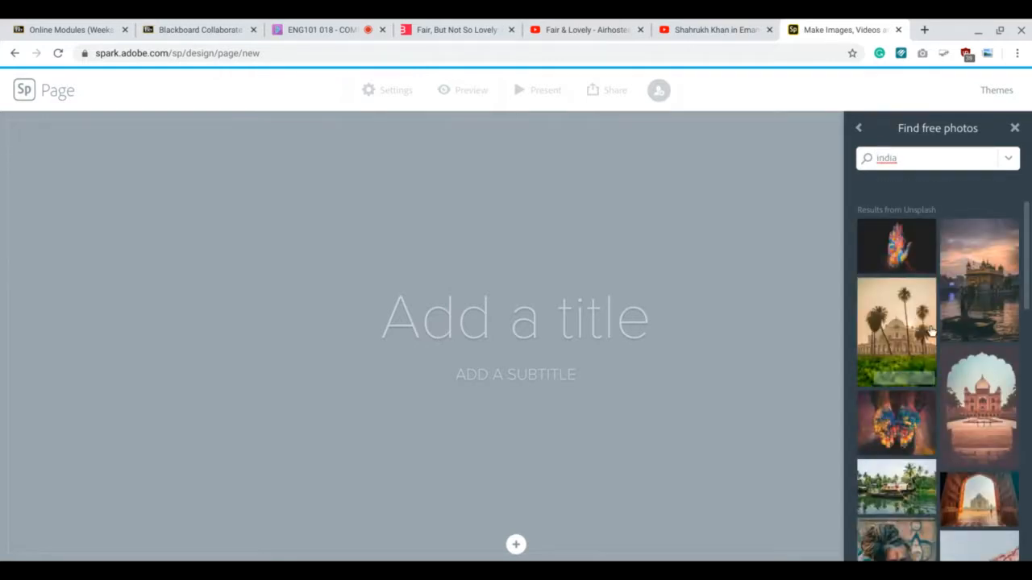
{"action": "left_click_drag", "start_coordinate": [1031, 266], "coordinate": [1031, 342]}
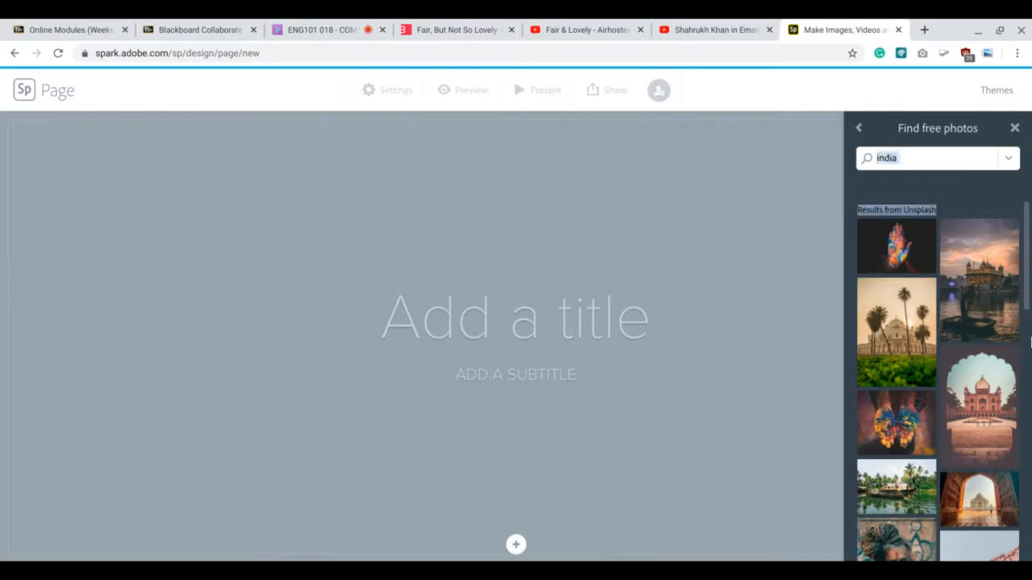
{"action": "left_click", "coordinate": [1030, 344]}
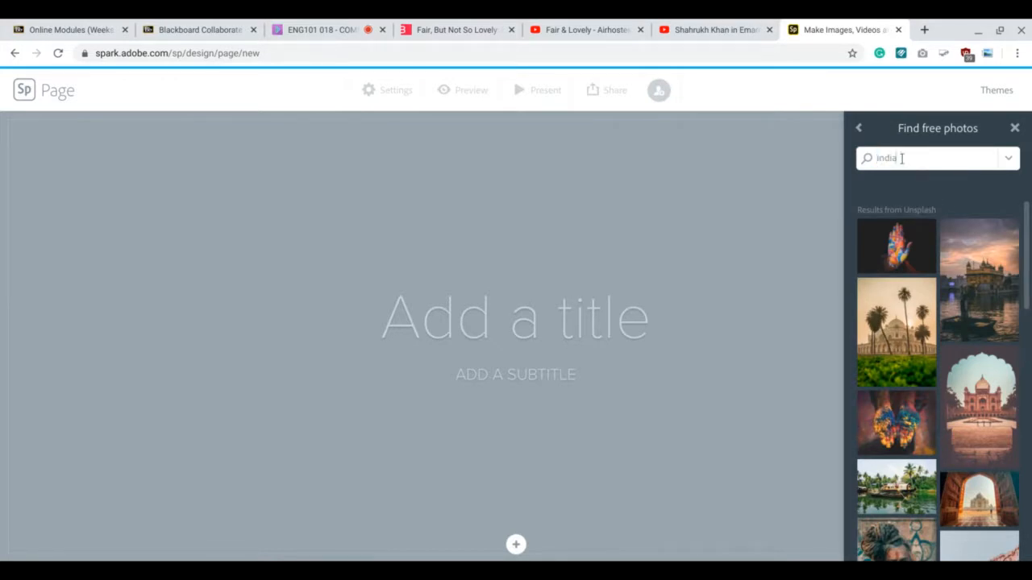
Search the free photos for "indian women" and set the photo of hennaed hands on a red embroidered dress as title background.
{"action": "left_click", "coordinate": [901, 158]}
{"action": "type", "text": "n women"}
{"action": "key", "text": "Return"}
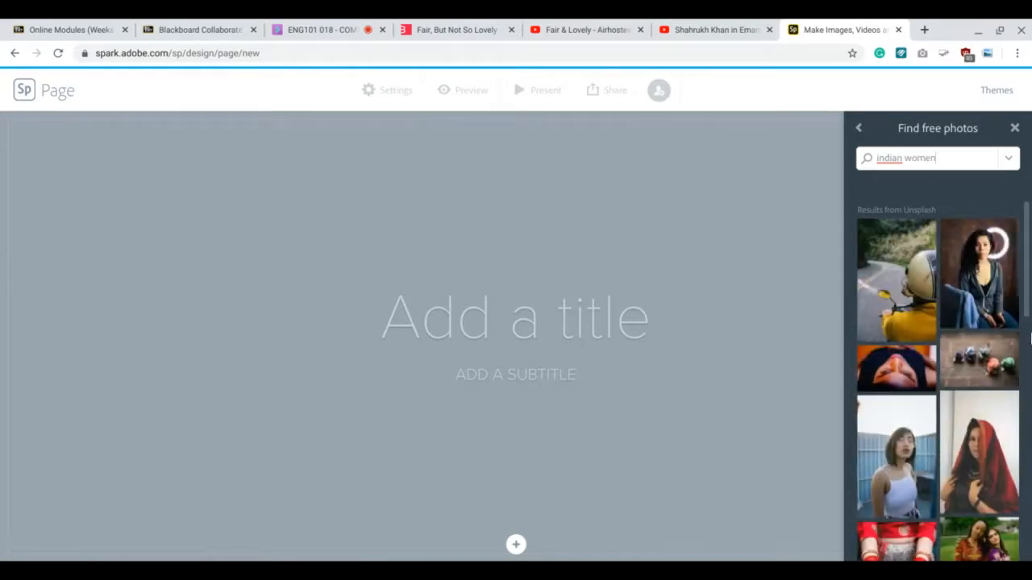
{"action": "scroll", "coordinate": [1030, 339], "scroll_direction": "down", "scroll_amount": 5}
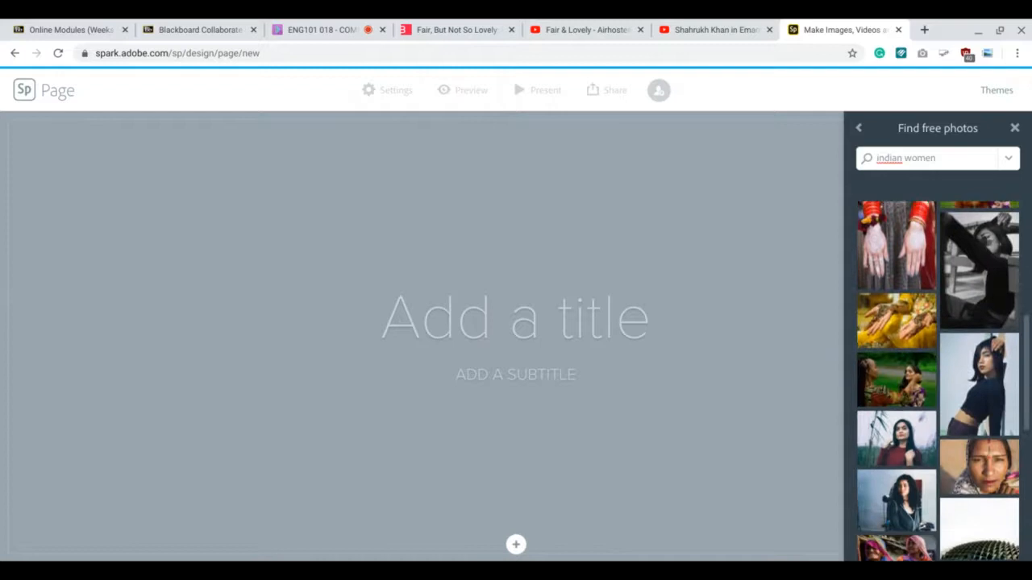
{"action": "scroll", "coordinate": [936, 530], "scroll_direction": "down", "scroll_amount": 3}
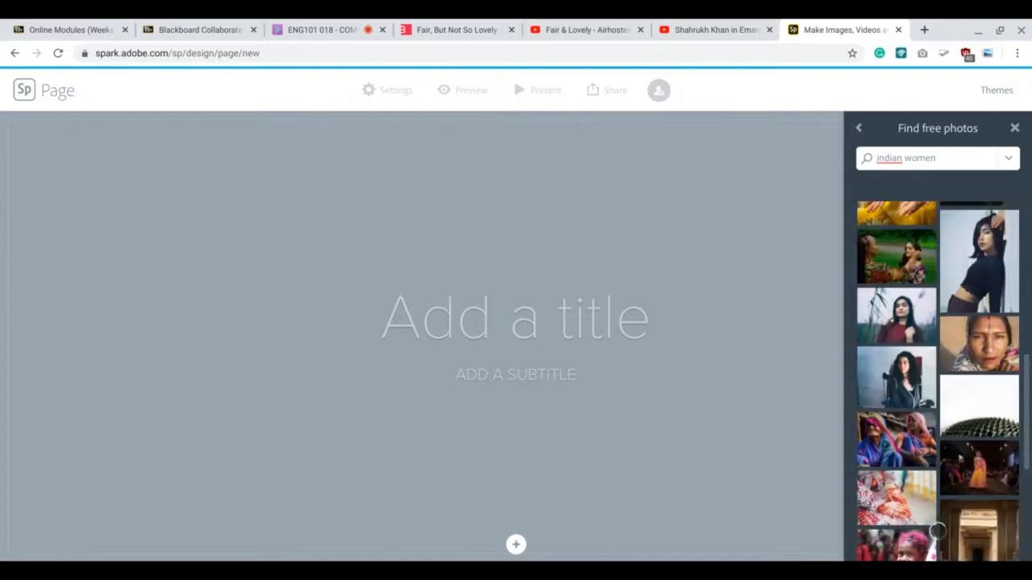
{"action": "scroll", "coordinate": [936, 531], "scroll_direction": "down", "scroll_amount": 2}
{"action": "scroll", "coordinate": [1000, 319], "scroll_direction": "down", "scroll_amount": 2}
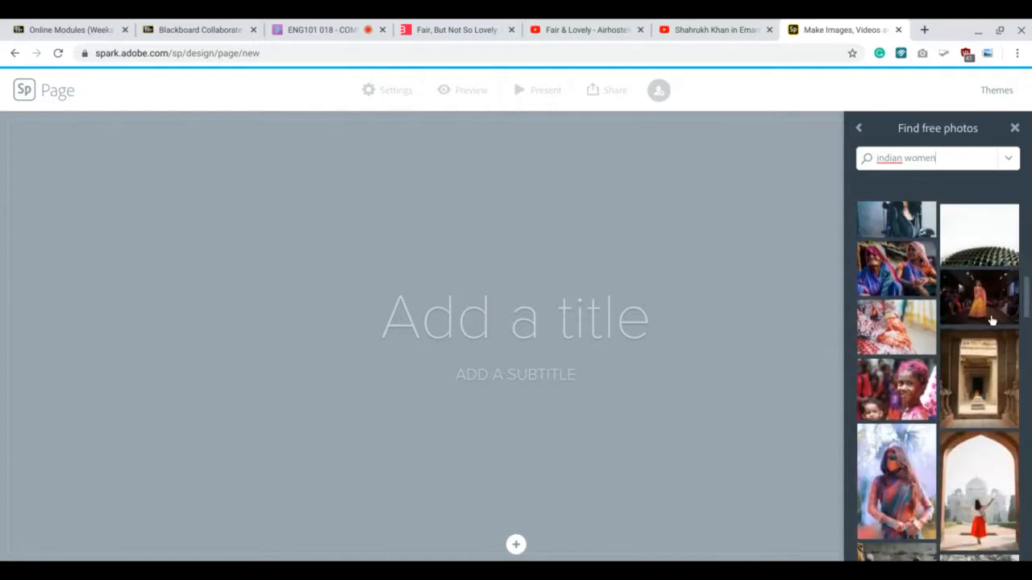
{"action": "left_click", "coordinate": [901, 332]}
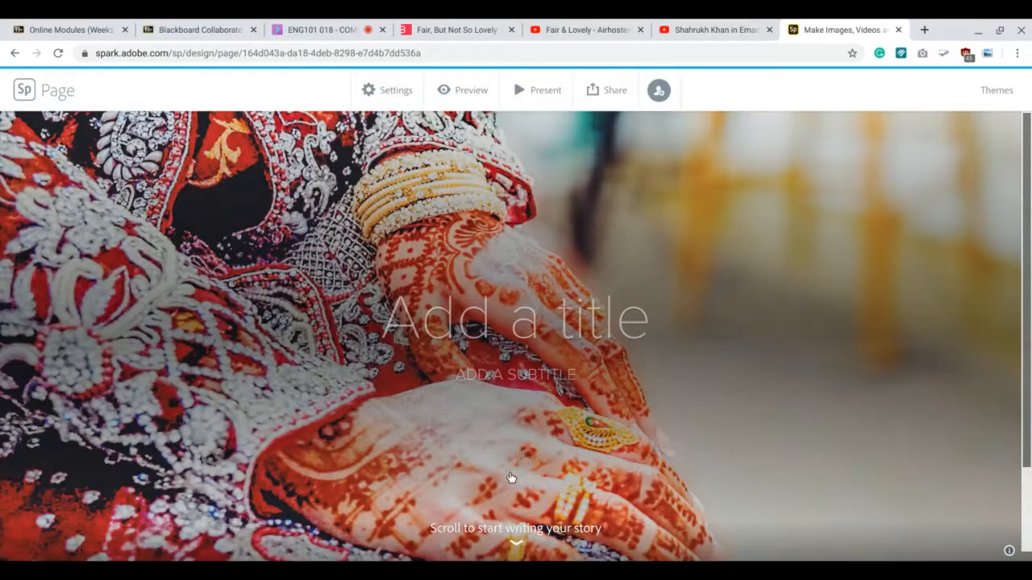
Replace the title background photo by uploading the article's illustration with the grid of "SHADY" portraits.
{"action": "left_click", "coordinate": [511, 478]}
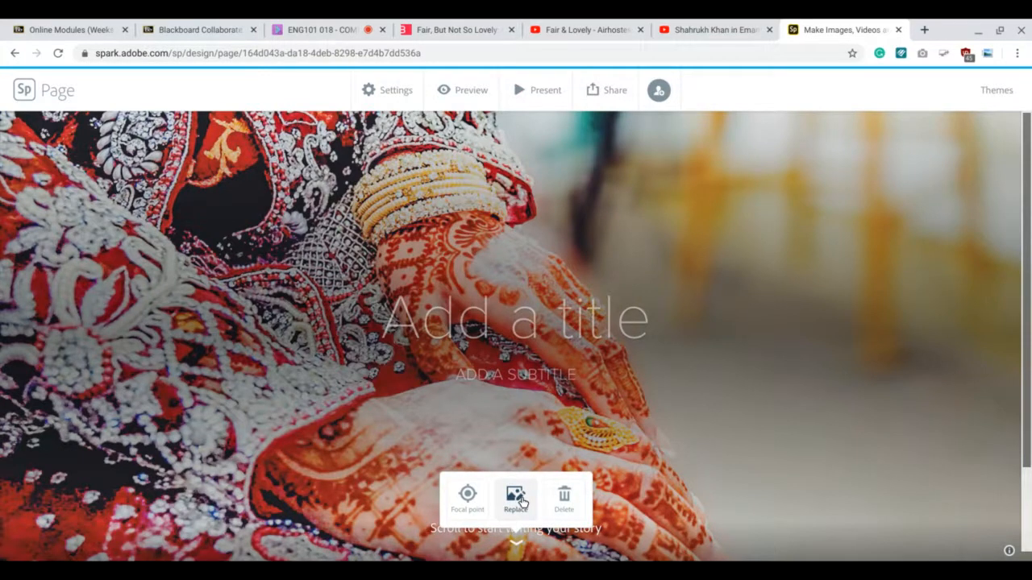
{"action": "left_click", "coordinate": [515, 497]}
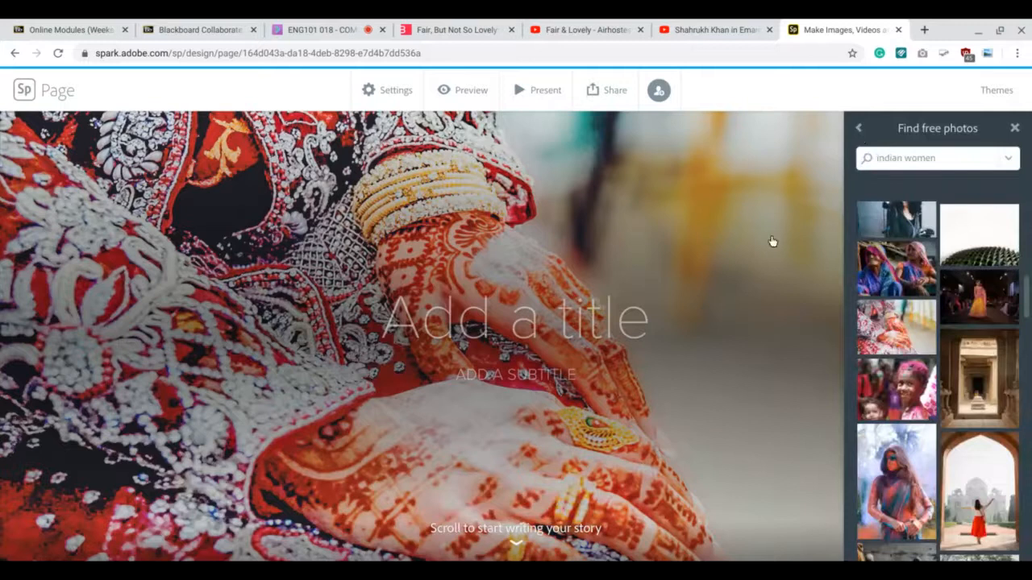
{"action": "left_click", "coordinate": [507, 489]}
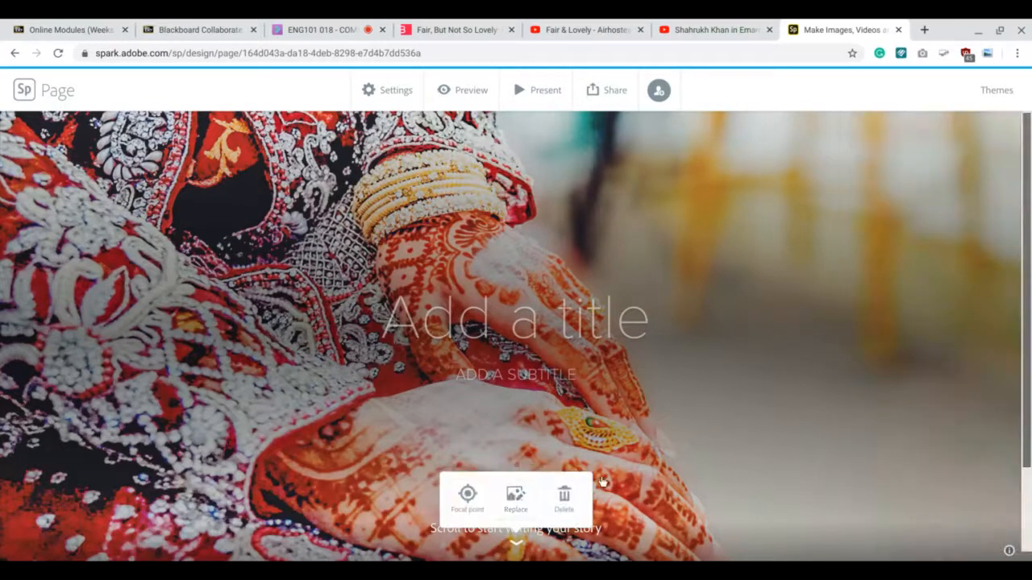
{"action": "left_click", "coordinate": [516, 500]}
{"action": "left_click", "coordinate": [859, 131]}
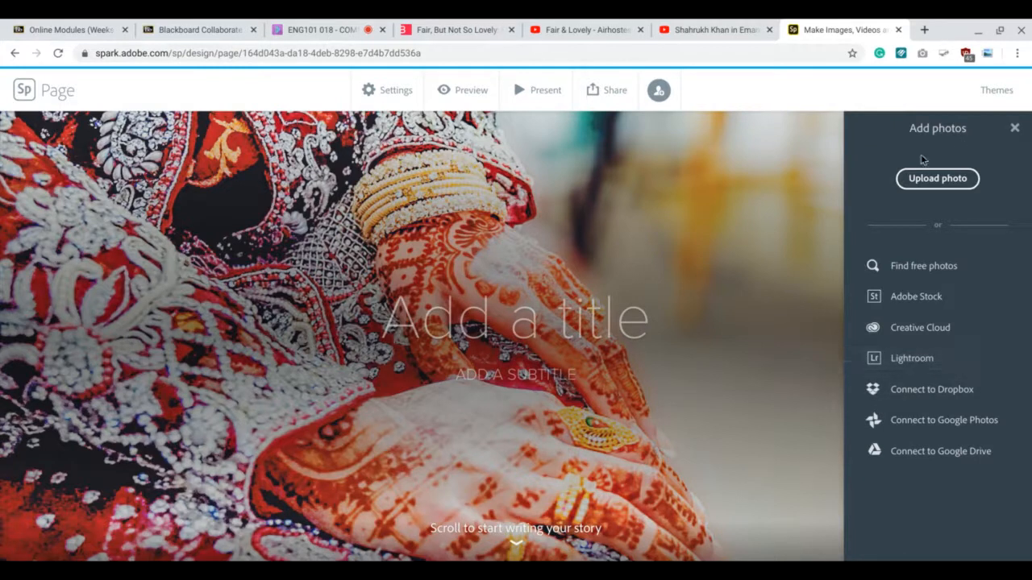
{"action": "left_click", "coordinate": [924, 179]}
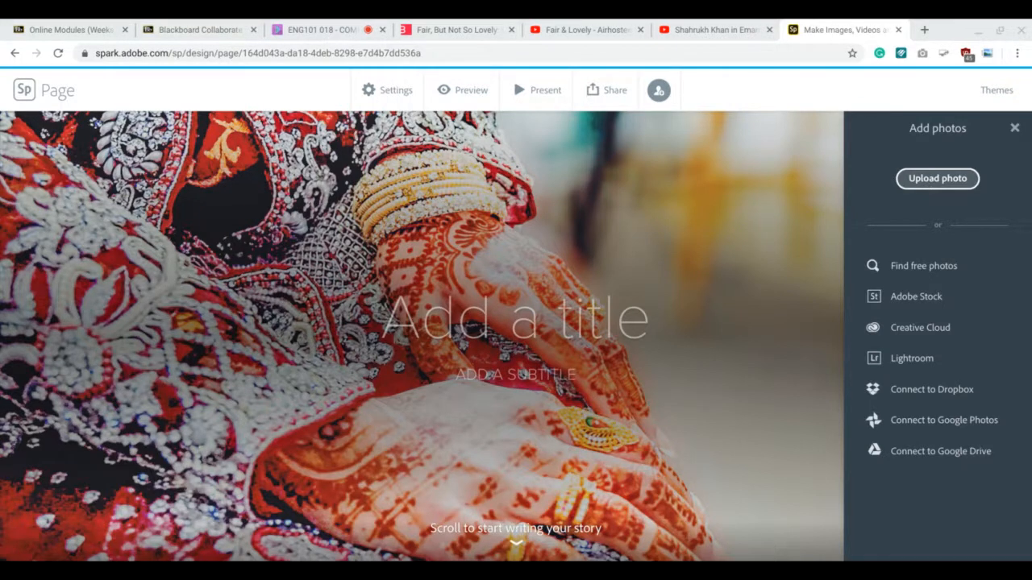
{"action": "key", "text": "Return"}
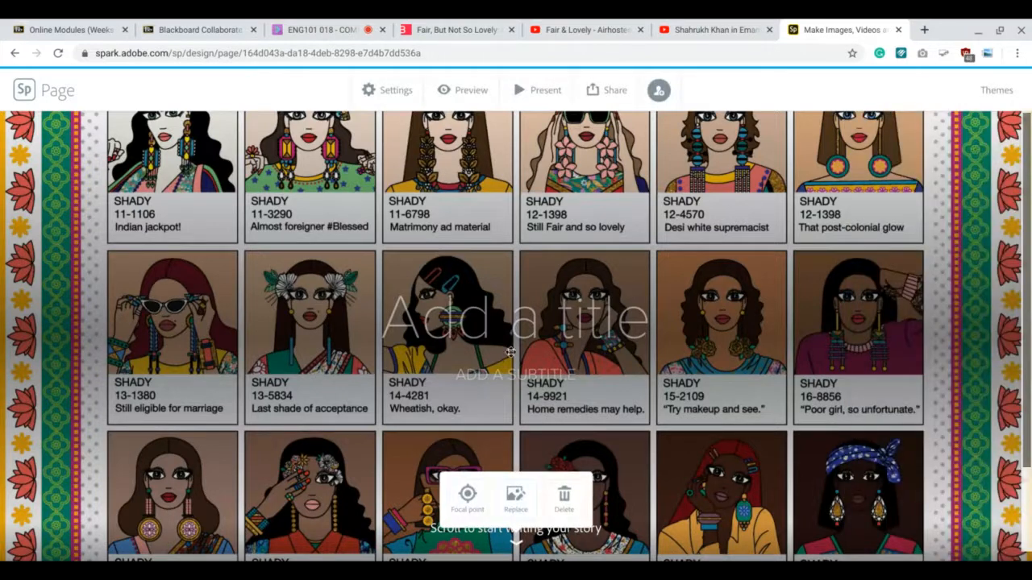
Move the background image's focal point slightly below the middle row's portraits' centre and save it.
{"action": "left_click", "coordinate": [469, 508]}
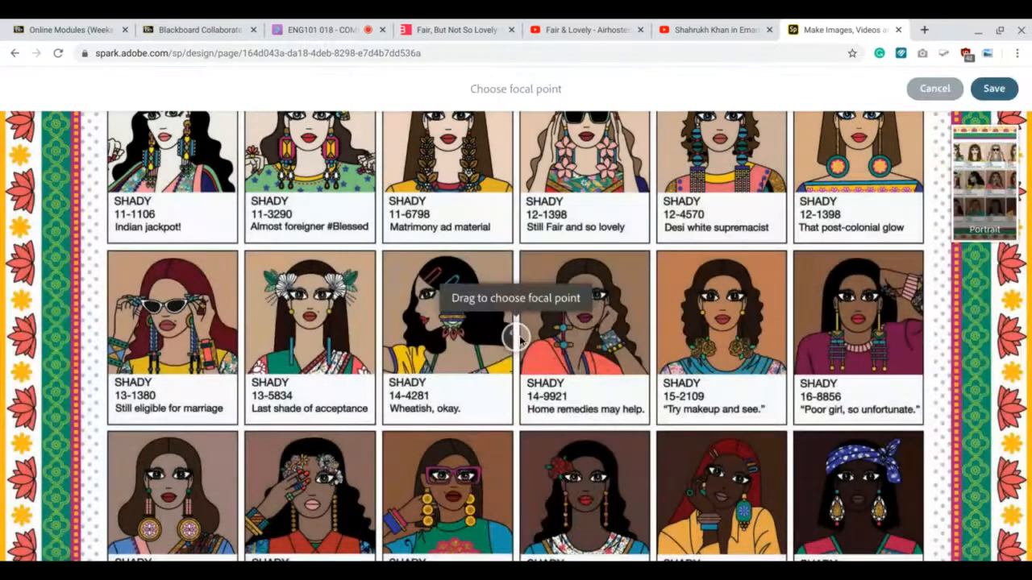
{"action": "left_click_drag", "start_coordinate": [516, 331], "coordinate": [521, 307]}
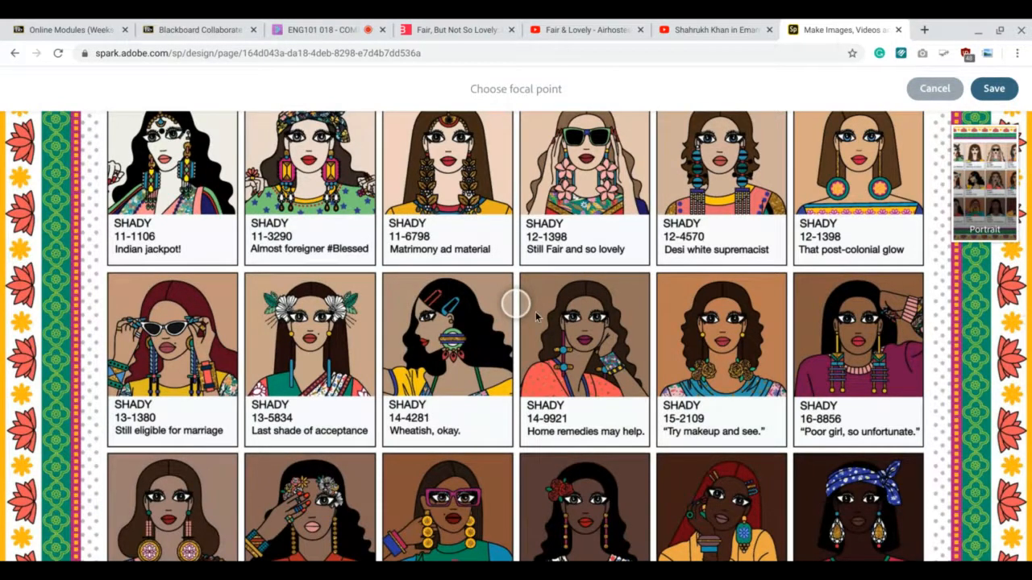
{"action": "left_click_drag", "start_coordinate": [521, 307], "coordinate": [512, 352]}
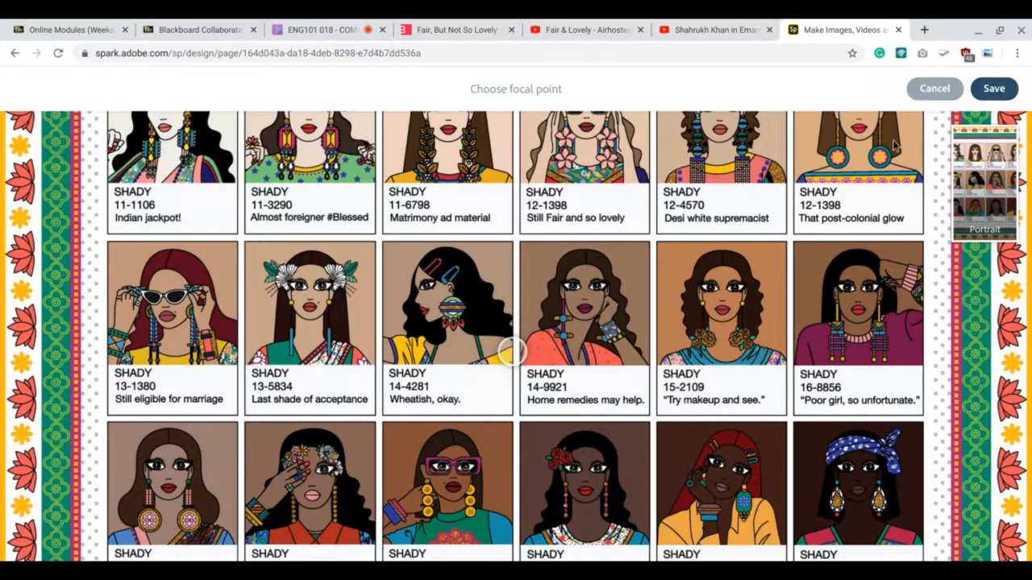
{"action": "left_click", "coordinate": [993, 90]}
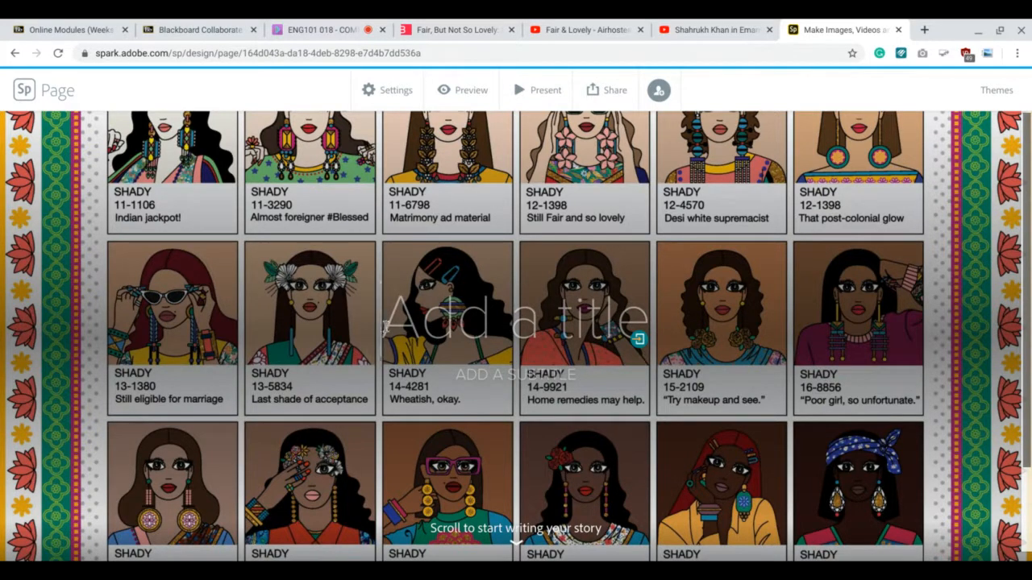
Enter the page title "Fair, But Not So Lovely: India's Obsession with Skin Whitening" and check it against the article's headline.
{"action": "type", "text": "Fair"}
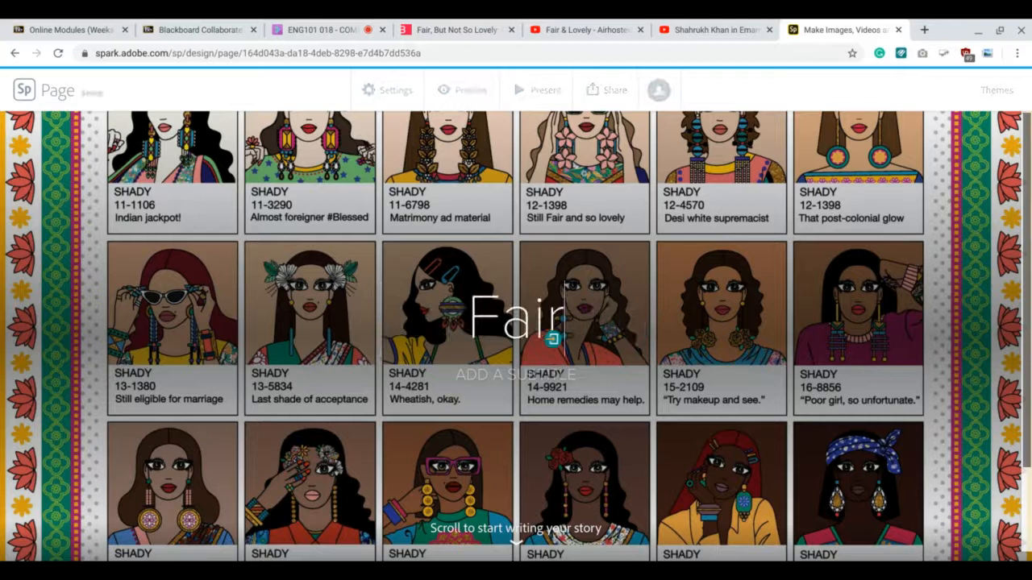
{"action": "type", "text": ","}
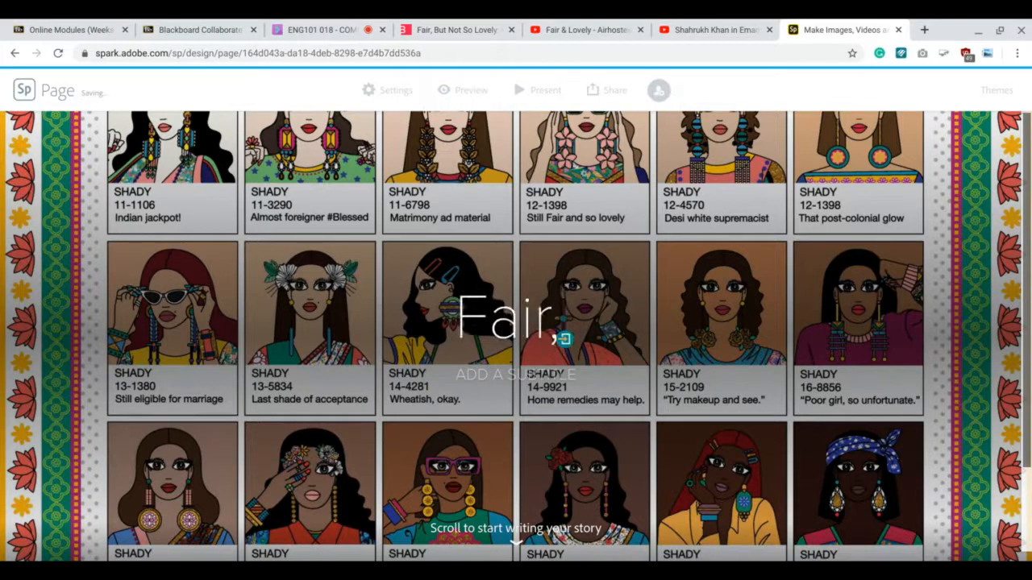
{"action": "type", "text": " But Not So Lovely:"}
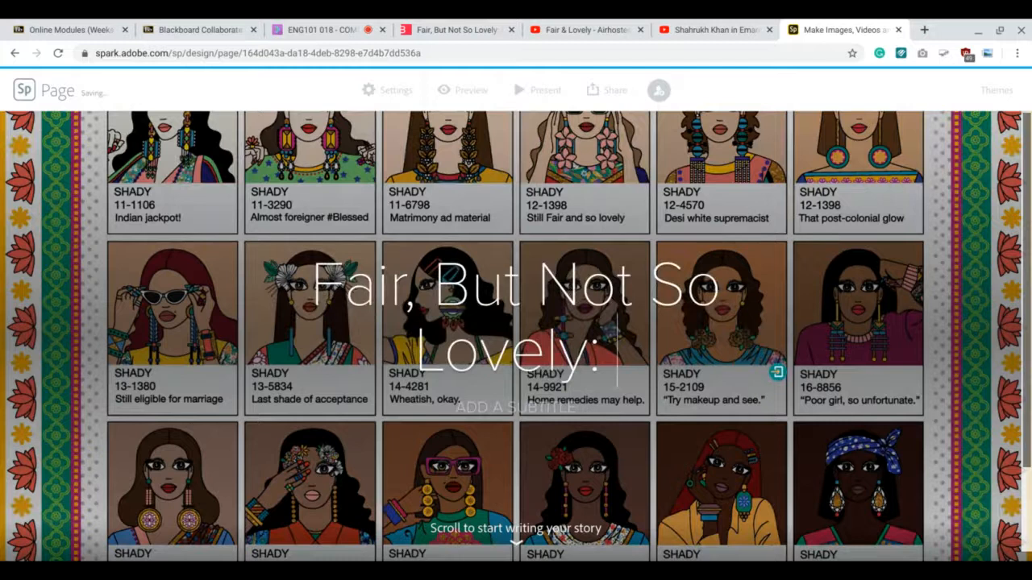
{"action": "type", "text": " India's O"}
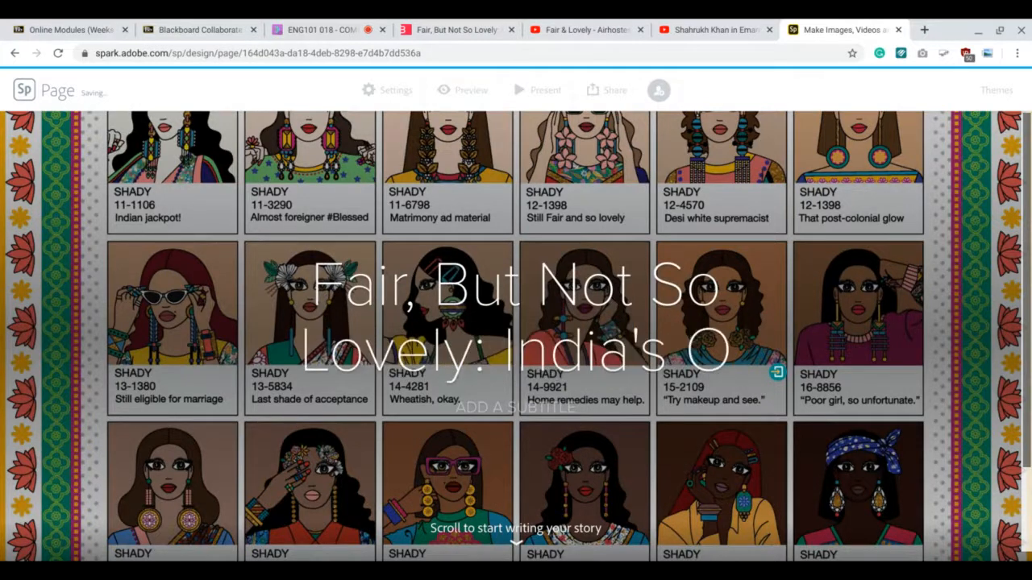
{"action": "type", "text": "bsession with "}
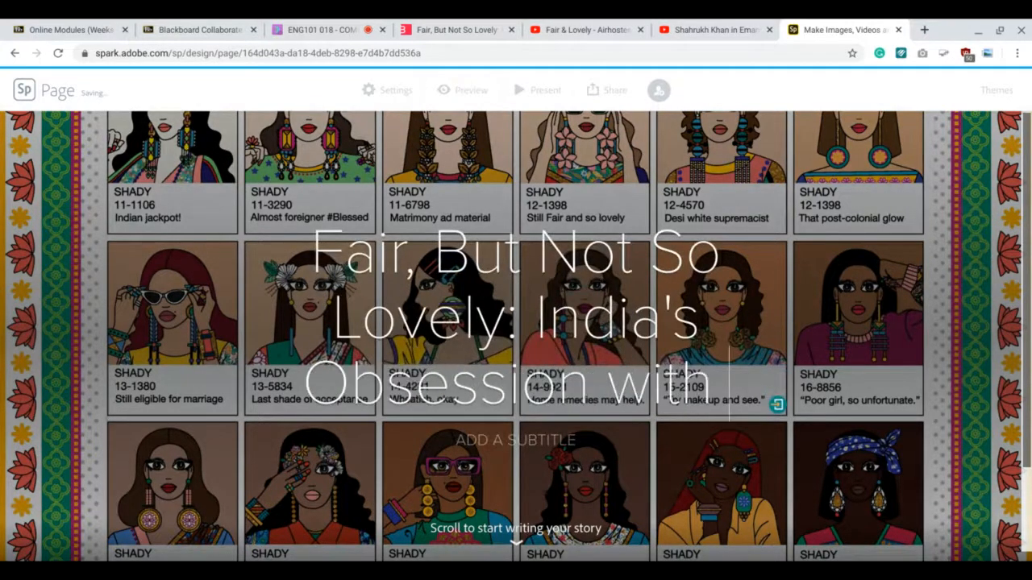
{"action": "type", "text": "Skin Whitening"}
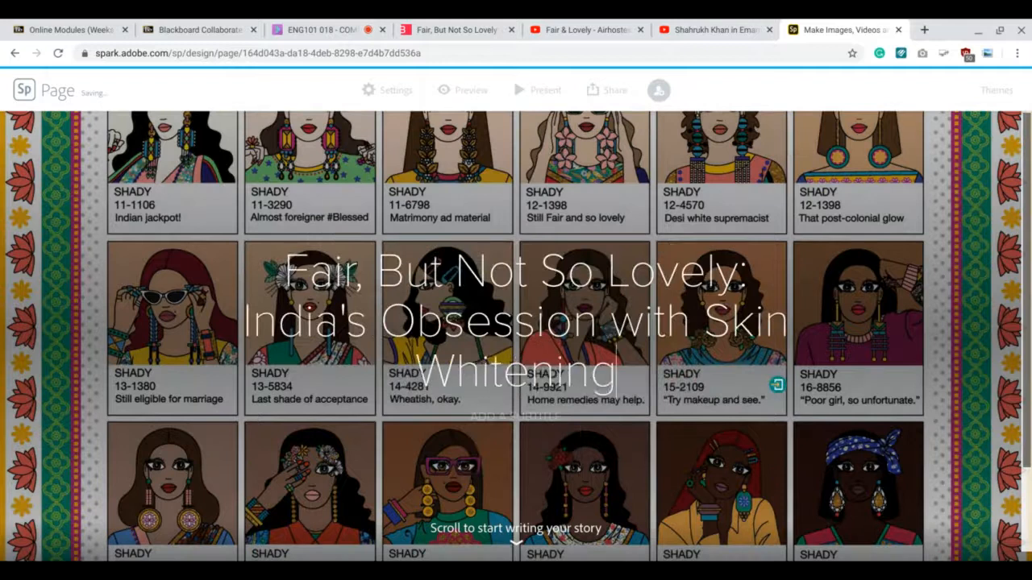
{"action": "left_click", "coordinate": [457, 29]}
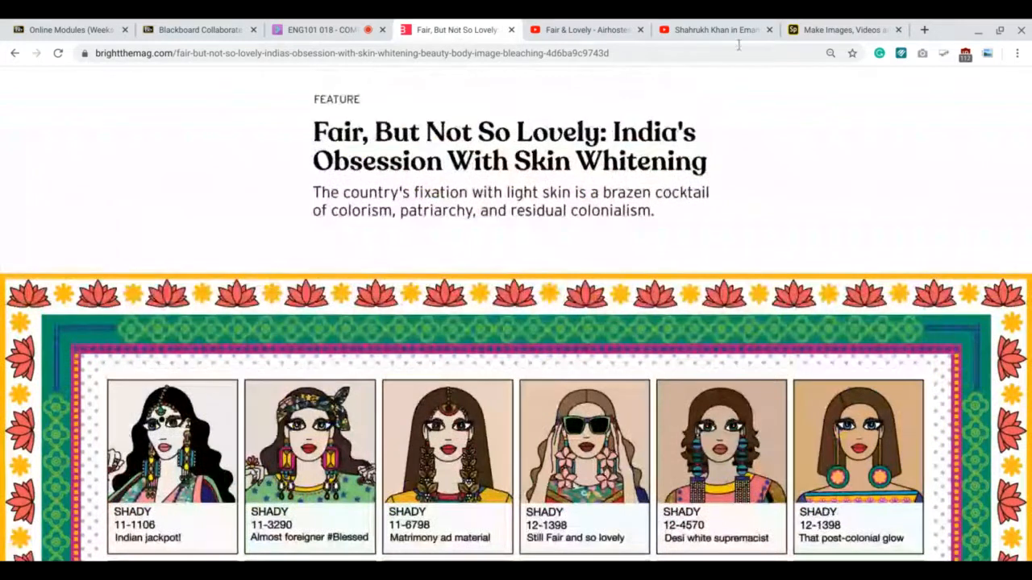
{"action": "left_click", "coordinate": [798, 30]}
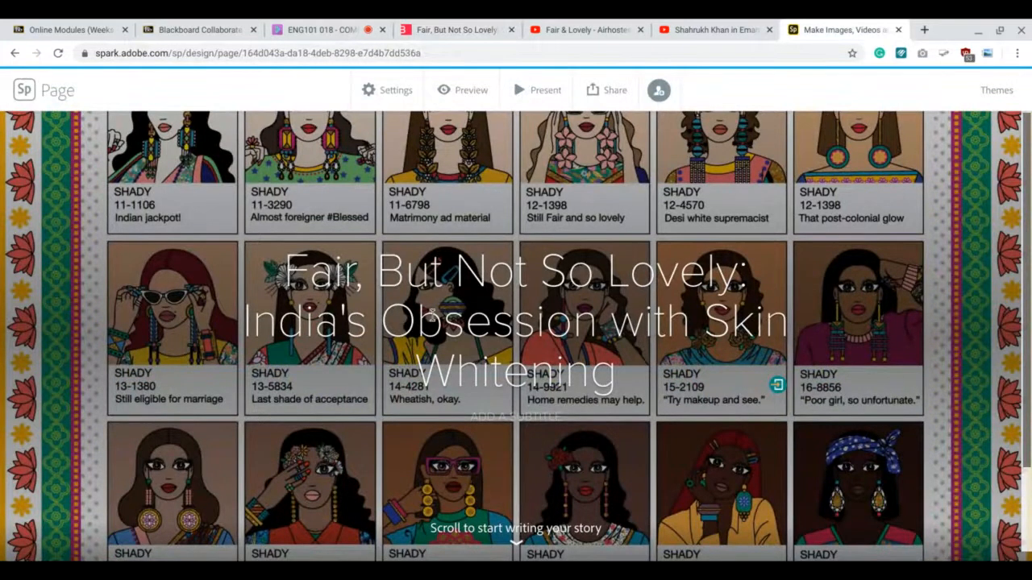
Try the Storybook, Trek and Nightcap themes on the page and apply the Chronicle theme.
{"action": "left_click", "coordinate": [998, 89]}
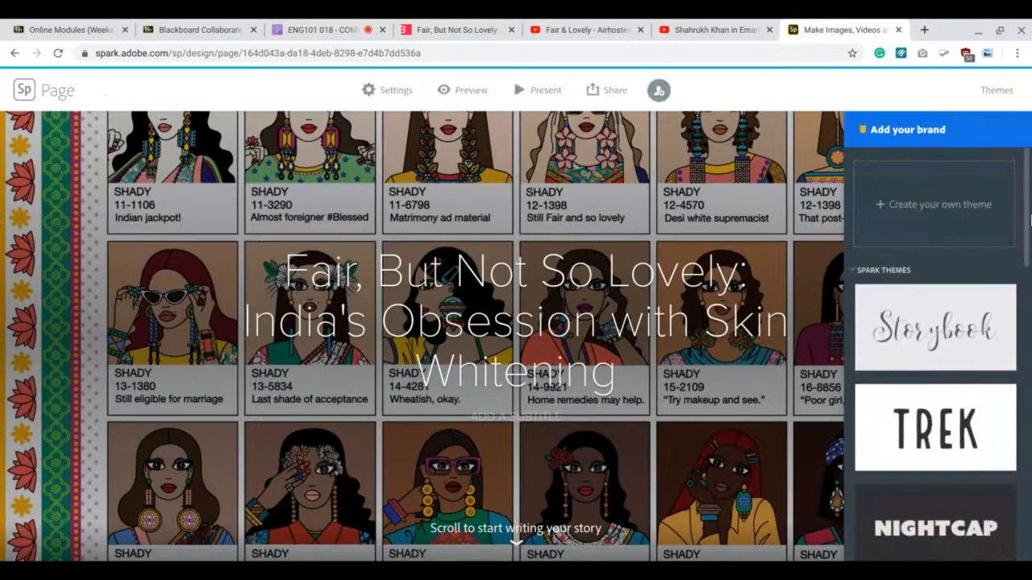
{"action": "left_click", "coordinate": [949, 307]}
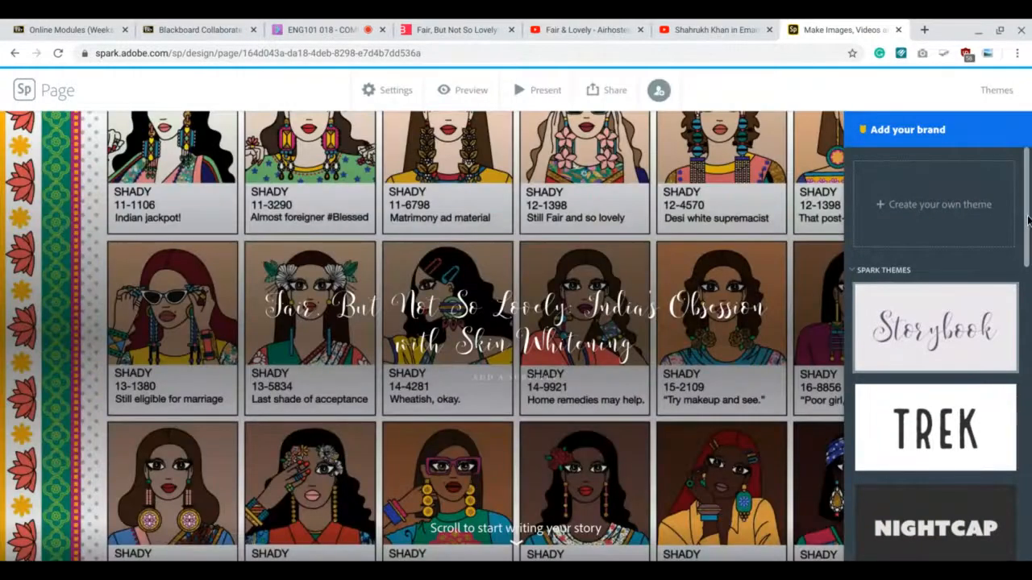
{"action": "scroll", "coordinate": [990, 246], "scroll_direction": "down", "scroll_amount": 3}
{"action": "left_click", "coordinate": [977, 239]}
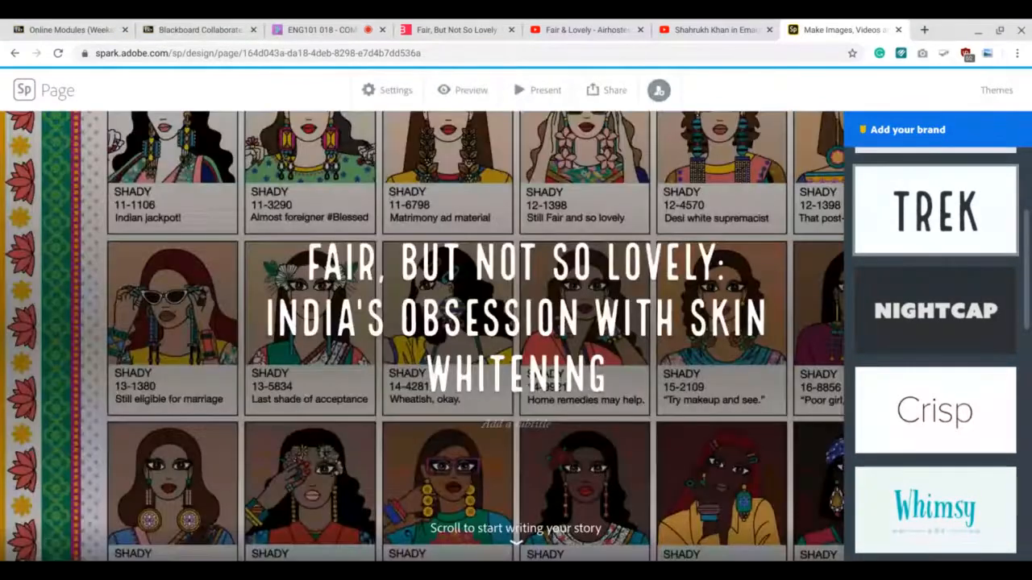
{"action": "scroll", "coordinate": [1029, 253], "scroll_direction": "down", "scroll_amount": 2}
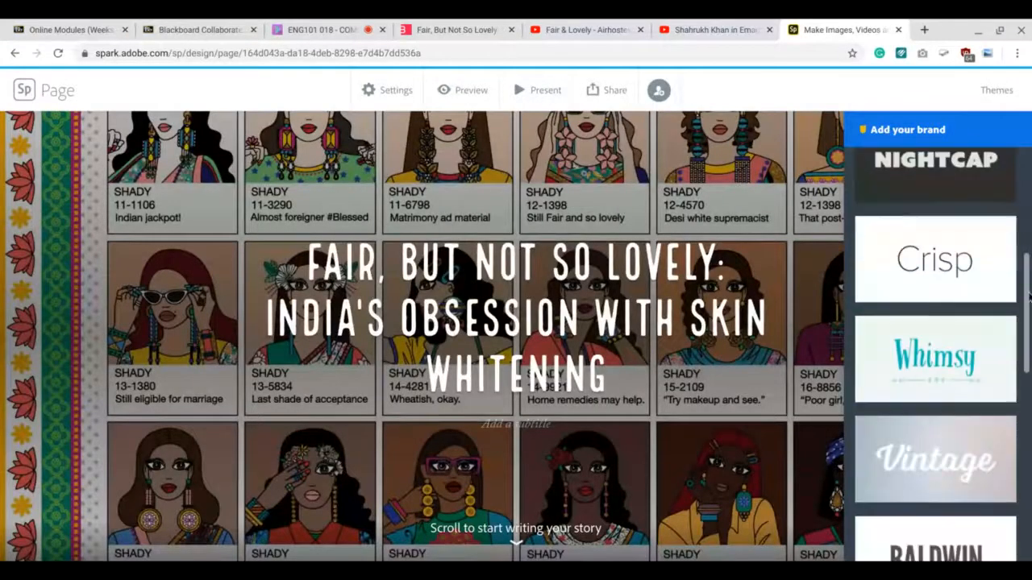
{"action": "left_click", "coordinate": [923, 166]}
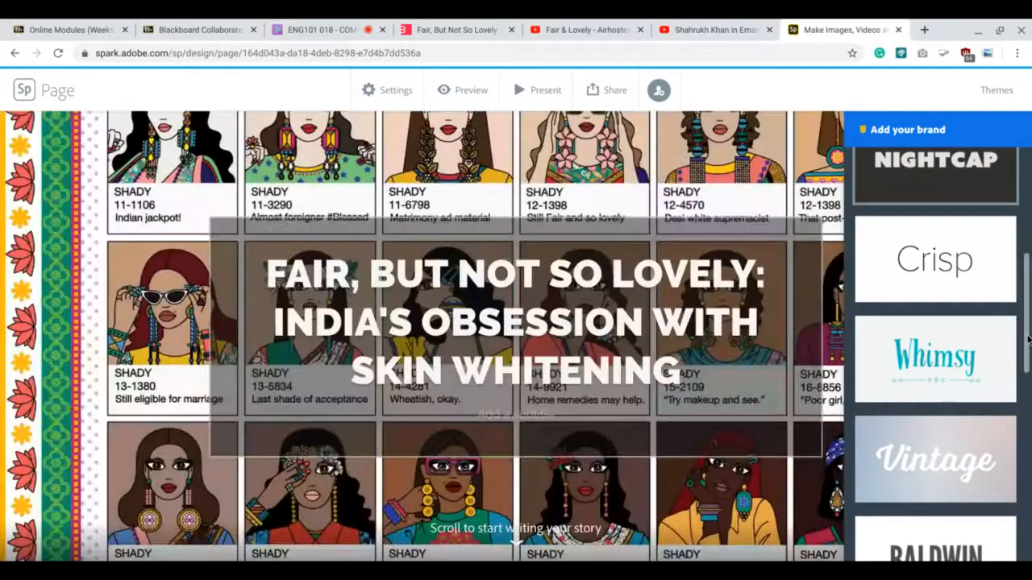
{"action": "scroll", "coordinate": [1027, 339], "scroll_direction": "down", "scroll_amount": 5}
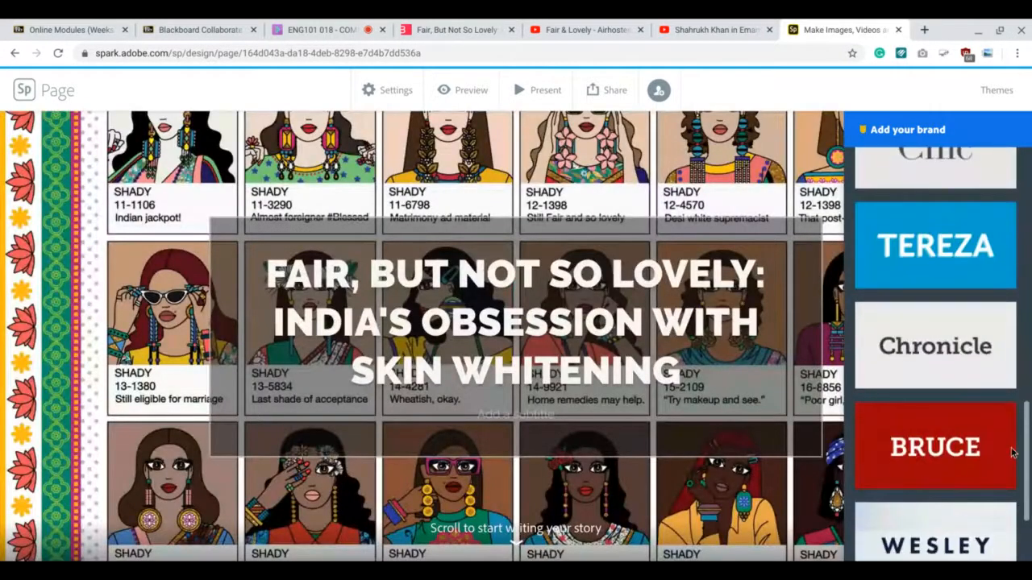
{"action": "left_click", "coordinate": [933, 346]}
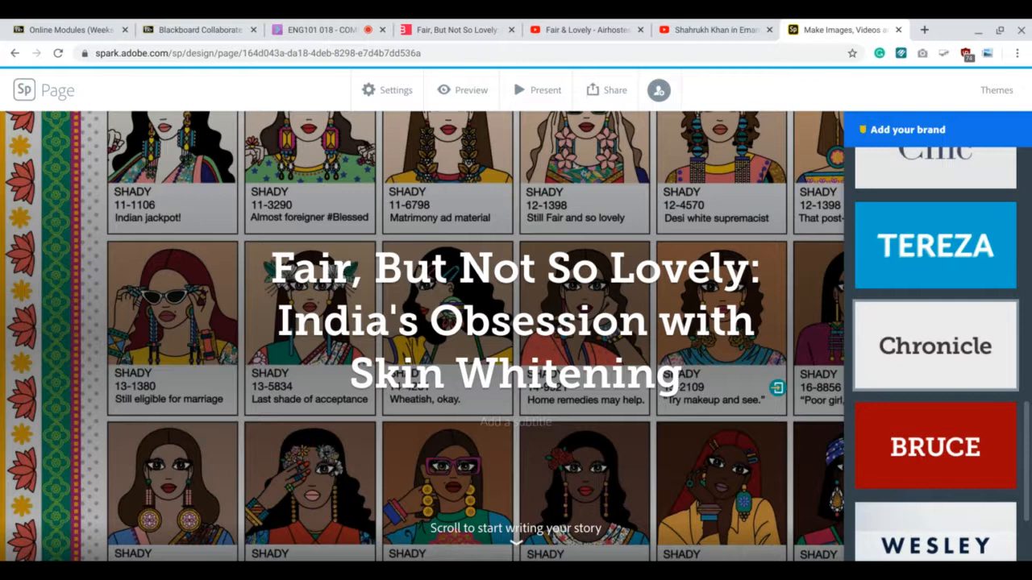
Add a text section below the title image and format it as an H1 heading.
{"action": "left_click", "coordinate": [516, 543]}
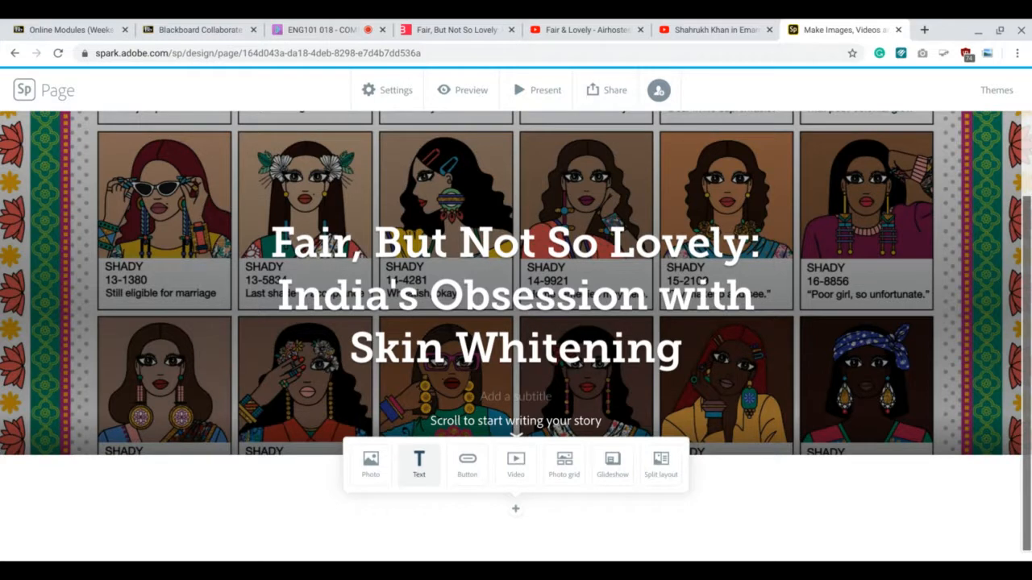
{"action": "left_click", "coordinate": [414, 475]}
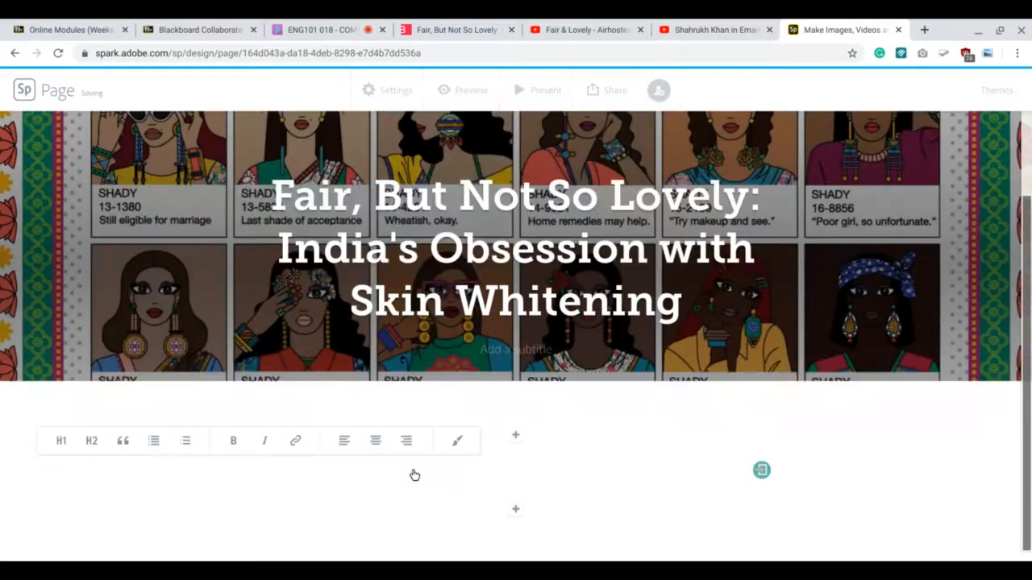
{"action": "left_click", "coordinate": [62, 444]}
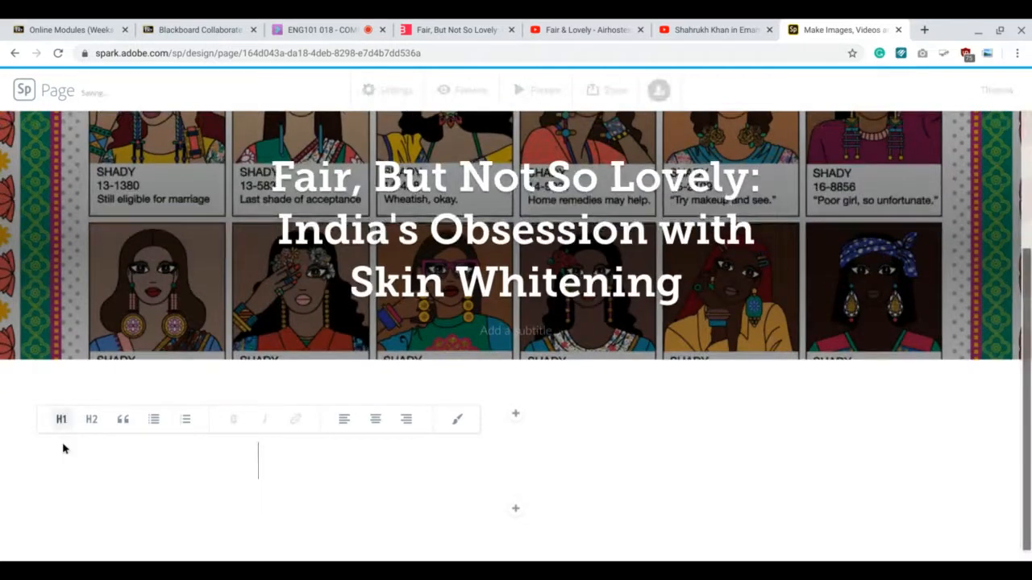
Consult the article's subheading and start the heading with "The country's fixation with light skin is".
{"action": "left_click", "coordinate": [457, 30]}
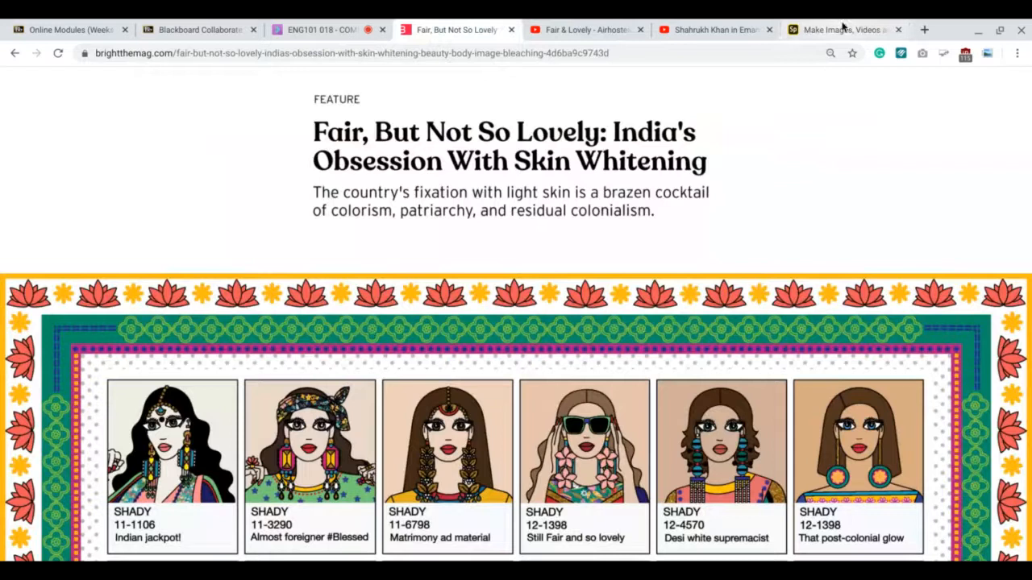
{"action": "left_click", "coordinate": [814, 32]}
{"action": "type", "text": "The"}
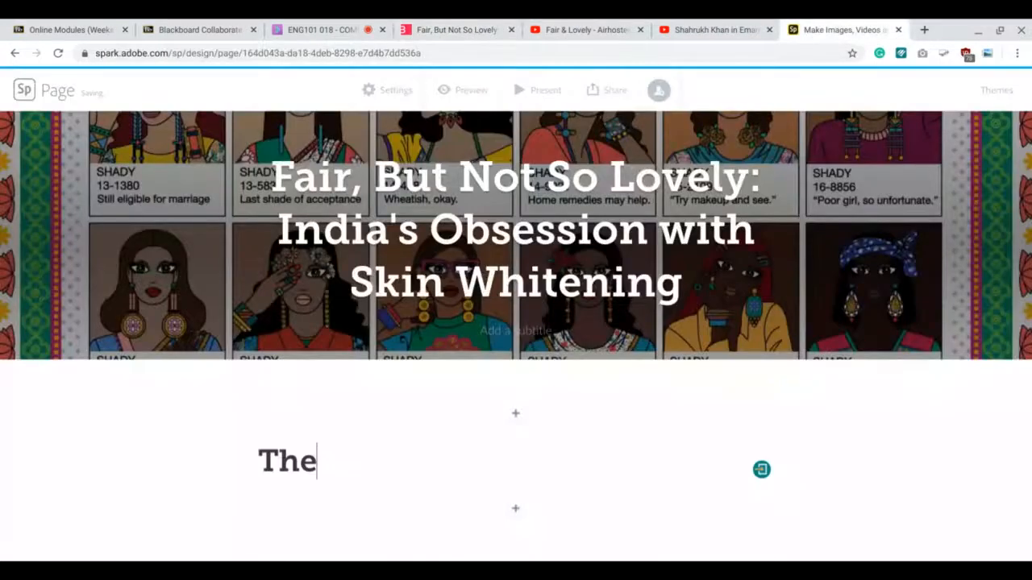
{"action": "type", "text": " country's fixa"}
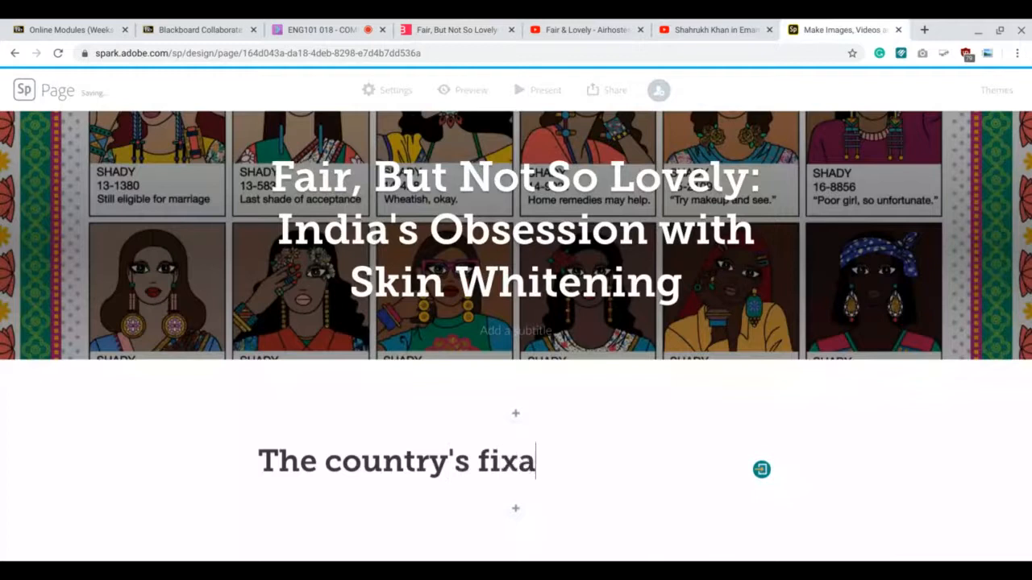
{"action": "type", "text": "tion with skin"}
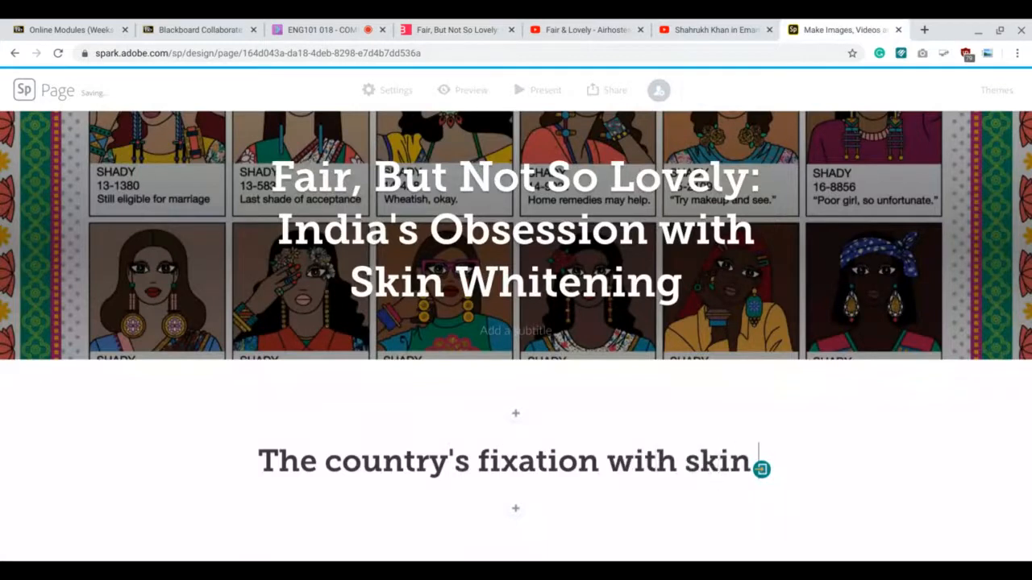
{"action": "left_click", "coordinate": [470, 31]}
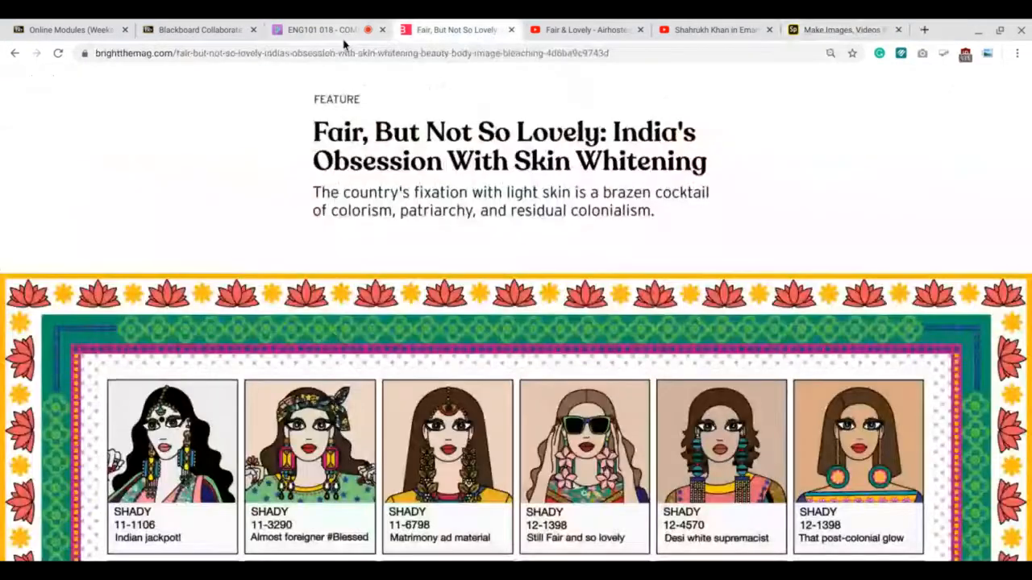
{"action": "left_click", "coordinate": [835, 30]}
{"action": "key", "text": "BackSpace"}
{"action": "key", "text": "BackSpace"}
{"action": "key", "text": "BackSpace"}
{"action": "key", "text": "BackSpace"}
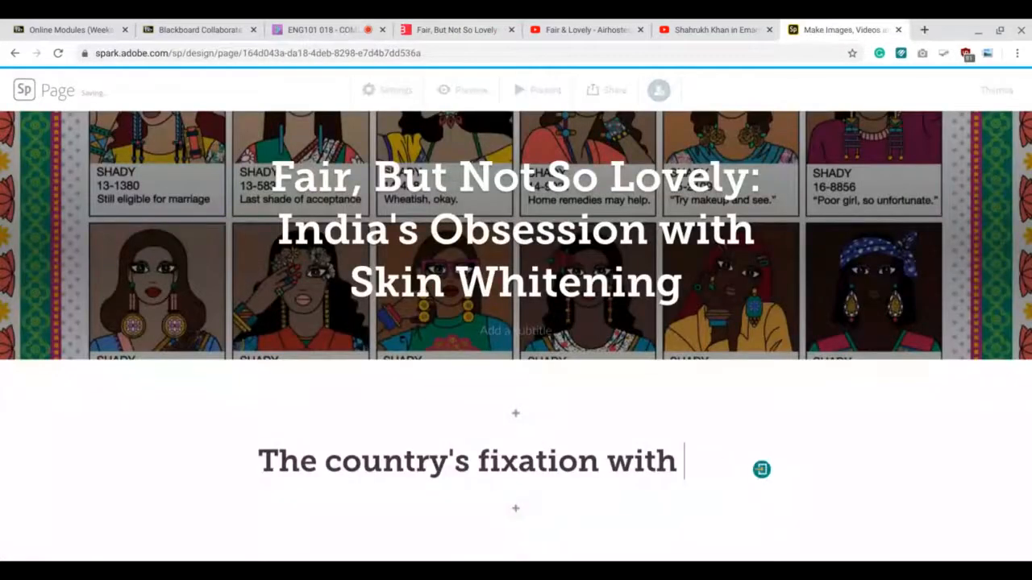
{"action": "type", "text": "light skin is"}
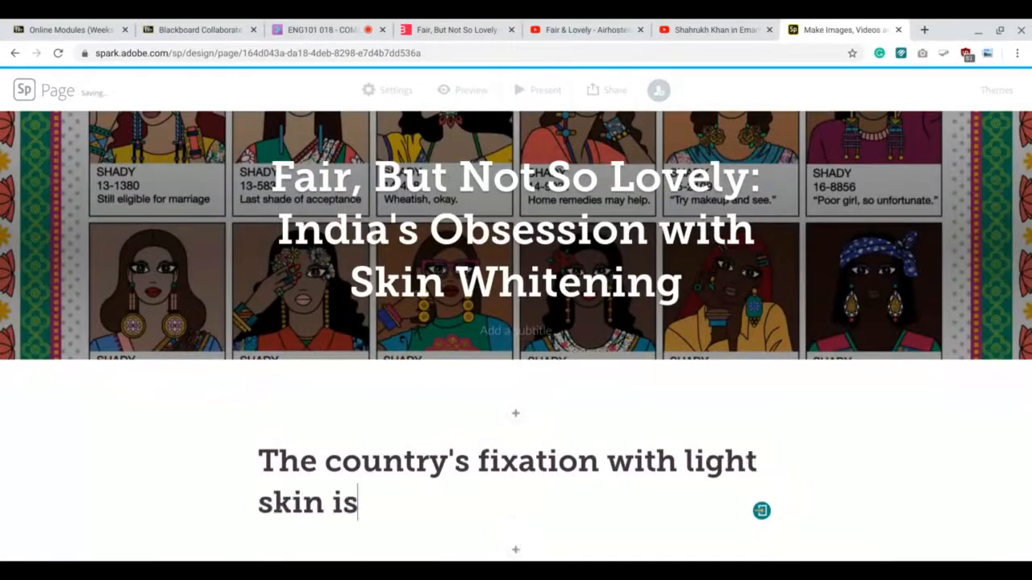
Complete the heading with "a brazen cocktail of colorism, patriarchy, and residual colonialism." and restyle it as H2.
{"action": "type", "text": " a brazen coct"}
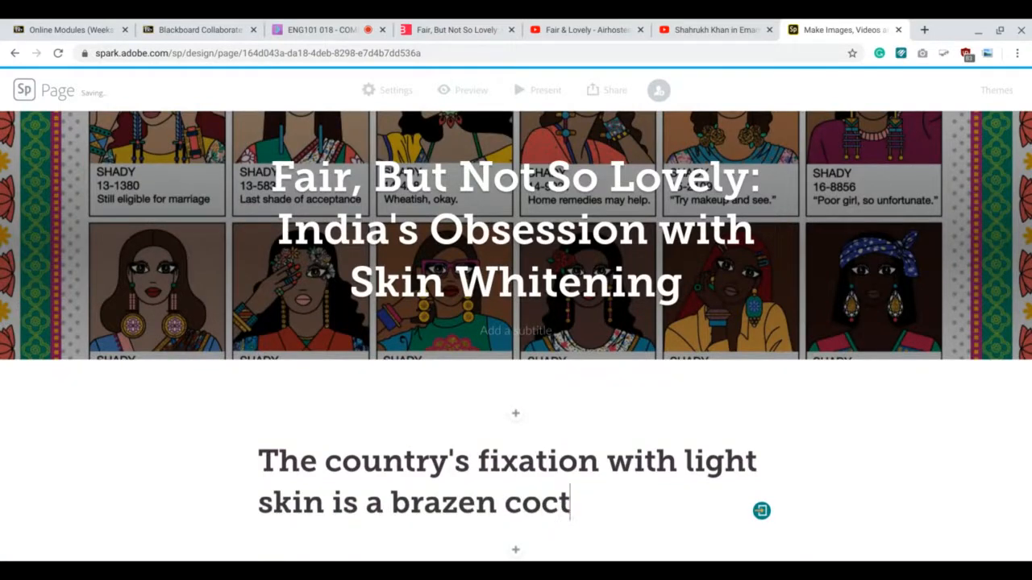
{"action": "key", "text": "BackSpace"}
{"action": "type", "text": "ktail of "}
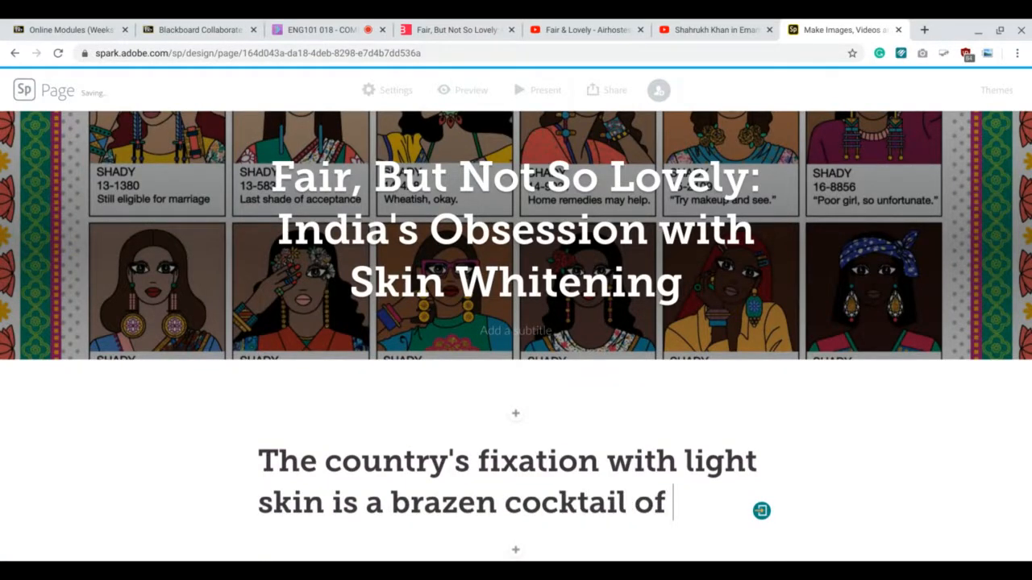
{"action": "type", "text": "colo"}
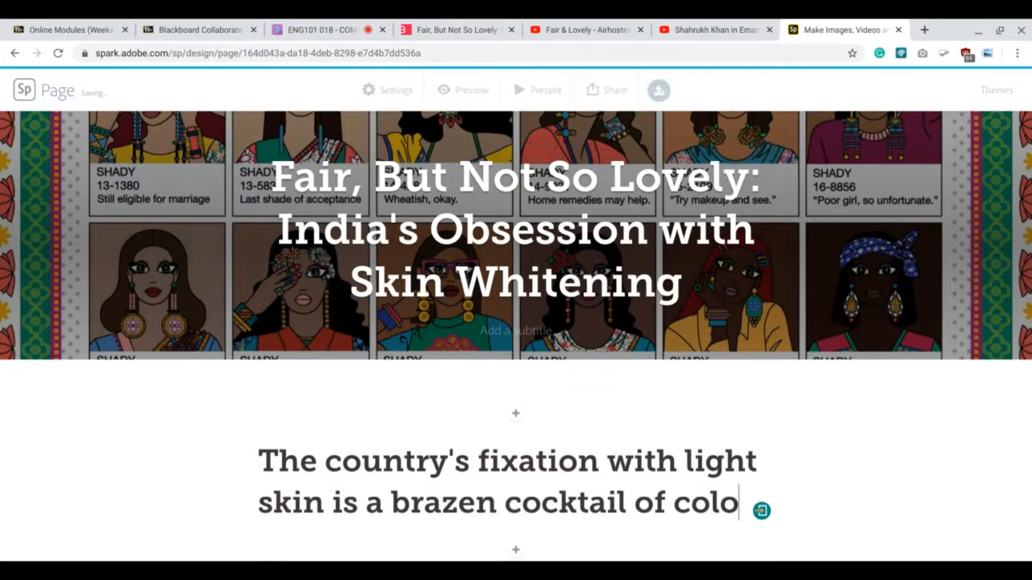
{"action": "type", "text": "rism, "}
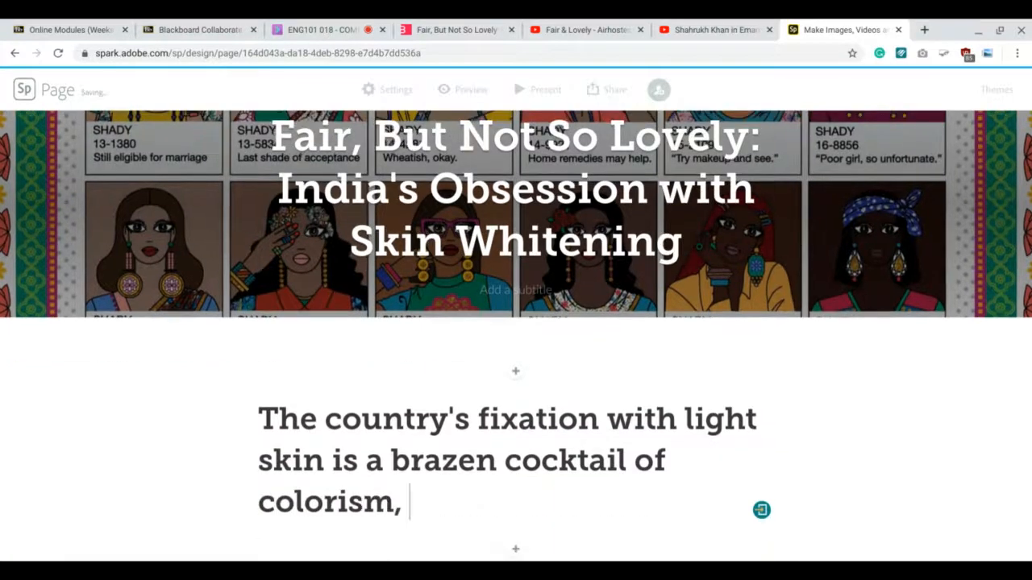
{"action": "type", "text": "patriar"}
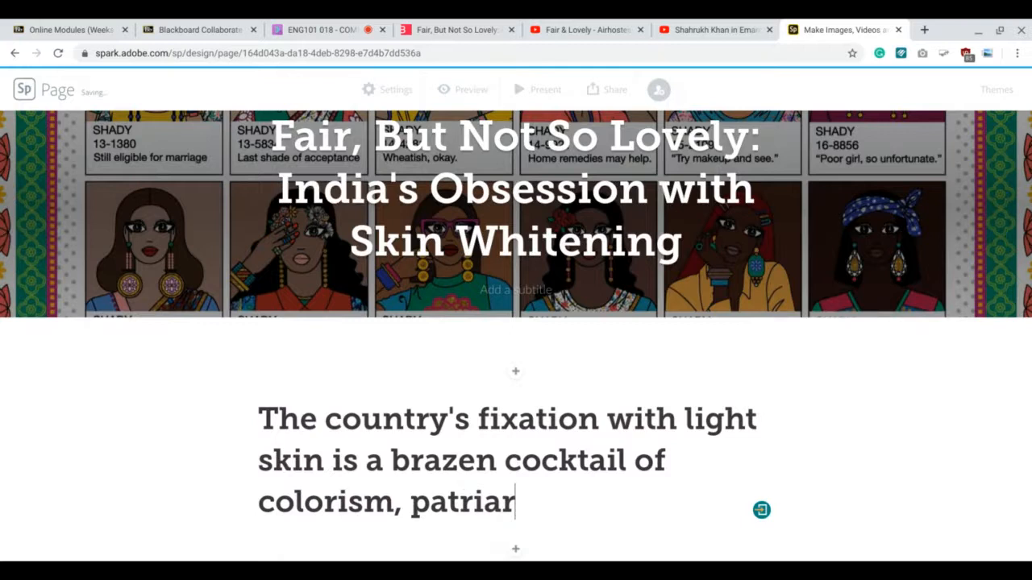
{"action": "type", "text": "chy, and res"}
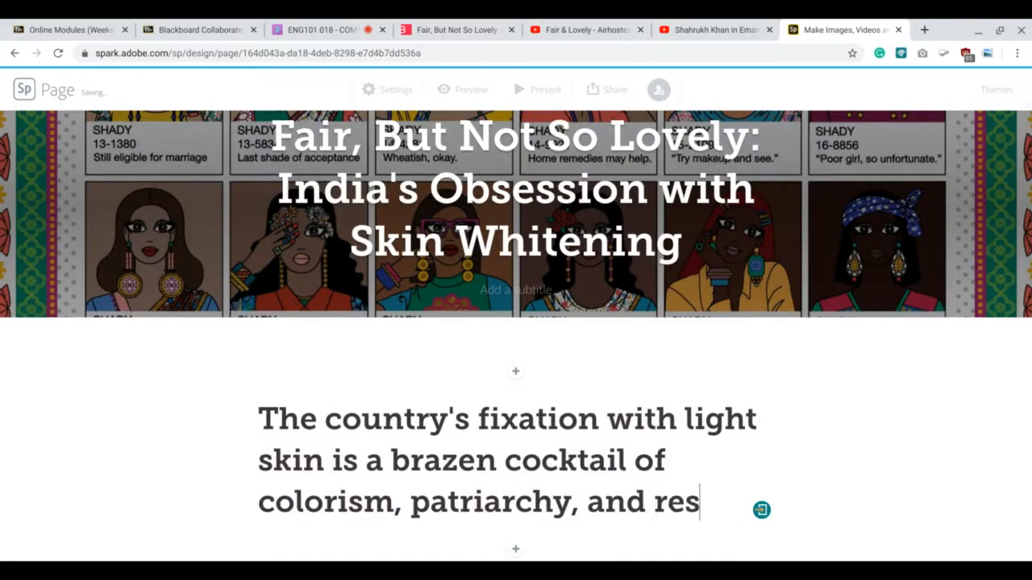
{"action": "type", "text": "idual con"}
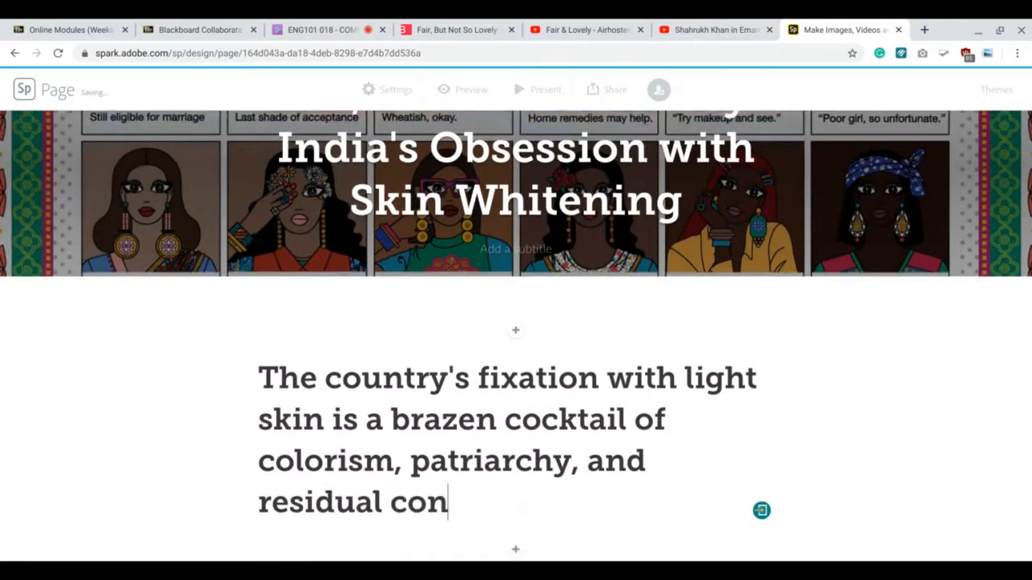
{"action": "key", "text": "BackSpace"}
{"action": "type", "text": "olo"}
{"action": "key", "text": "BackSpace"}
{"action": "key", "text": "BackSpace"}
{"action": "key", "text": "BackSpace"}
{"action": "type", "text": "lonialism."}
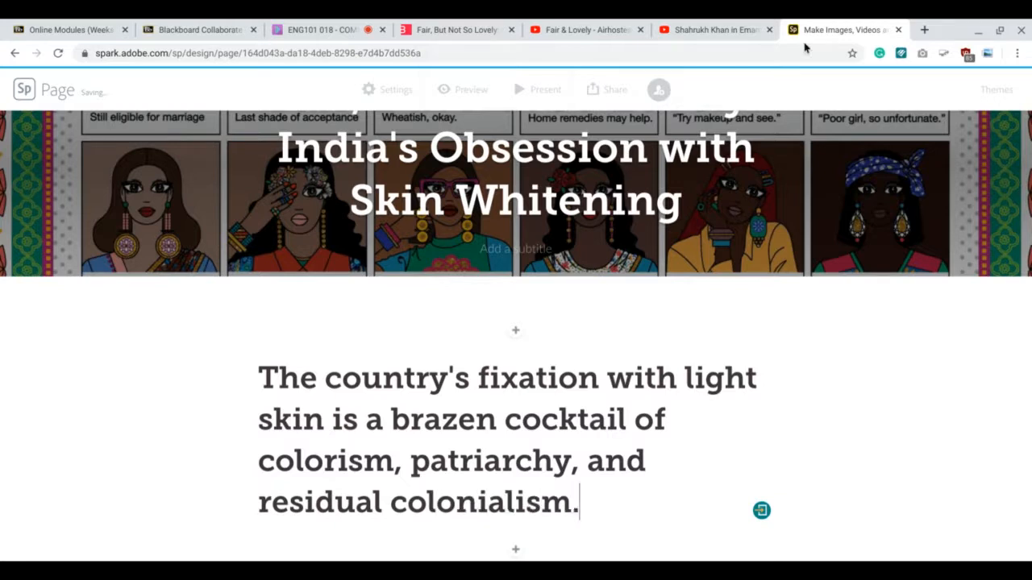
{"action": "left_click", "coordinate": [324, 417]}
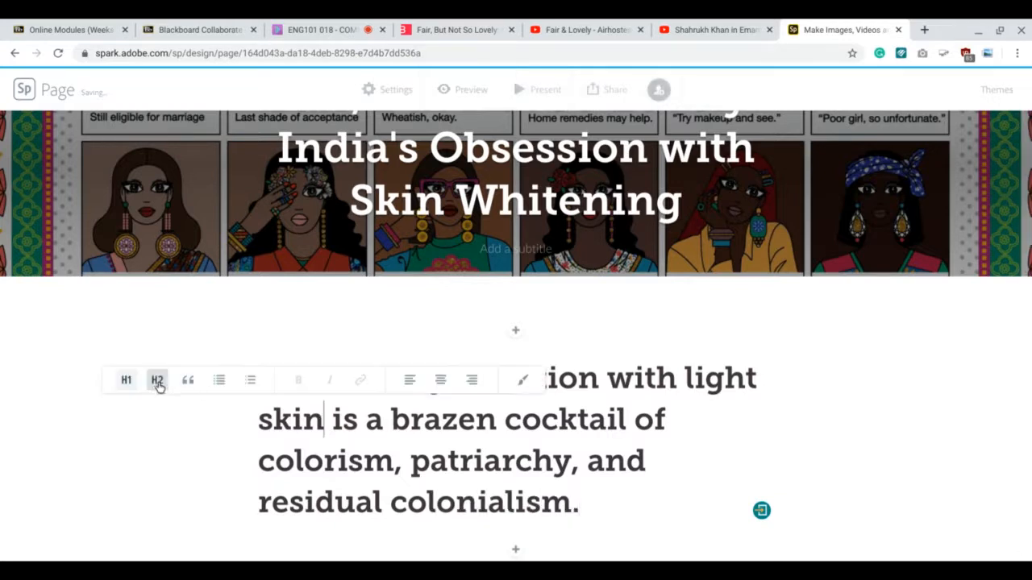
{"action": "left_click", "coordinate": [158, 382]}
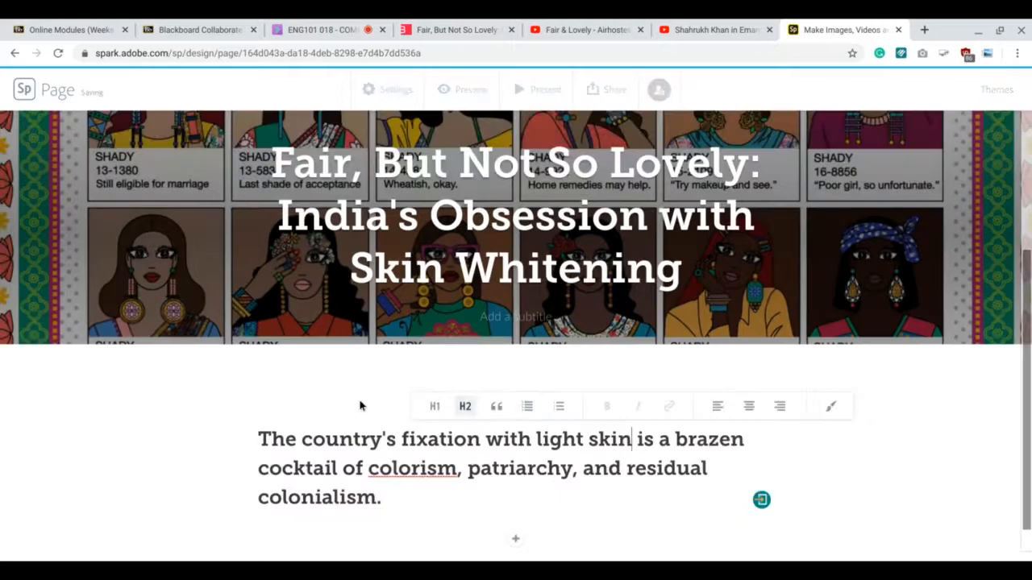
Try formatting the sentence below the title as H1, a bulleted list and a numbered list.
{"action": "left_click", "coordinate": [432, 407]}
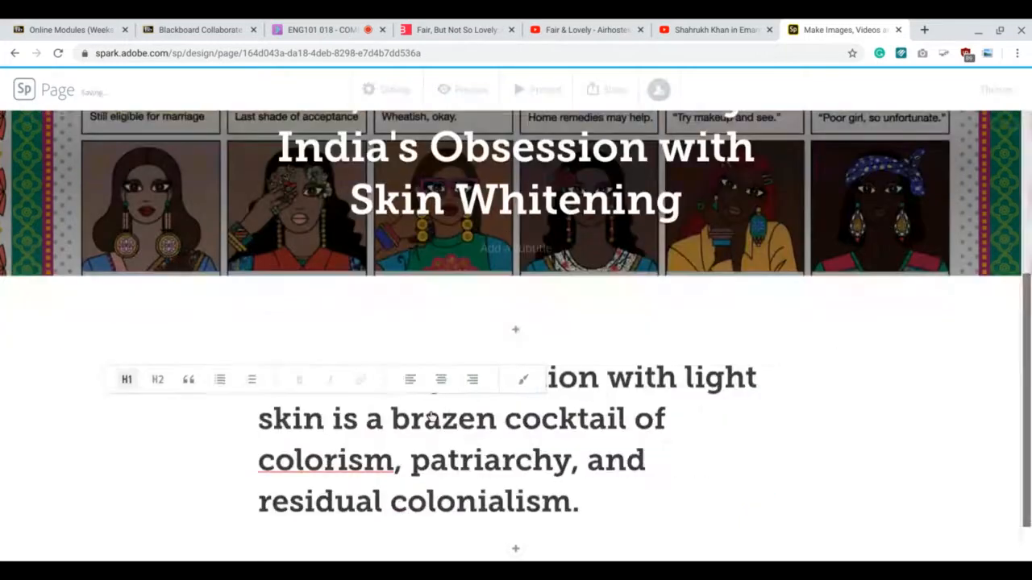
{"action": "left_click", "coordinate": [222, 383]}
{"action": "left_click", "coordinate": [406, 454]}
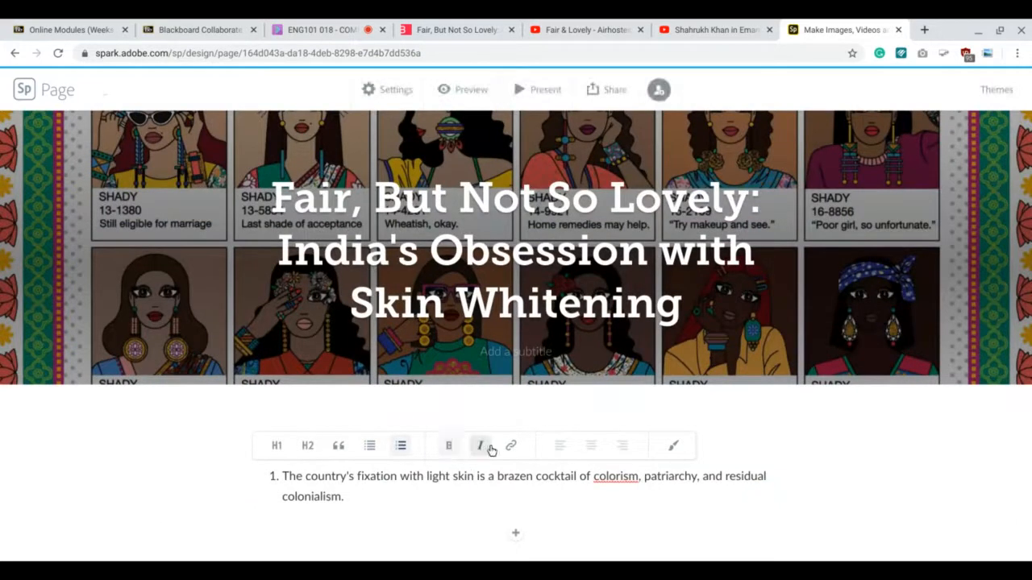
{"action": "left_click", "coordinate": [363, 509]}
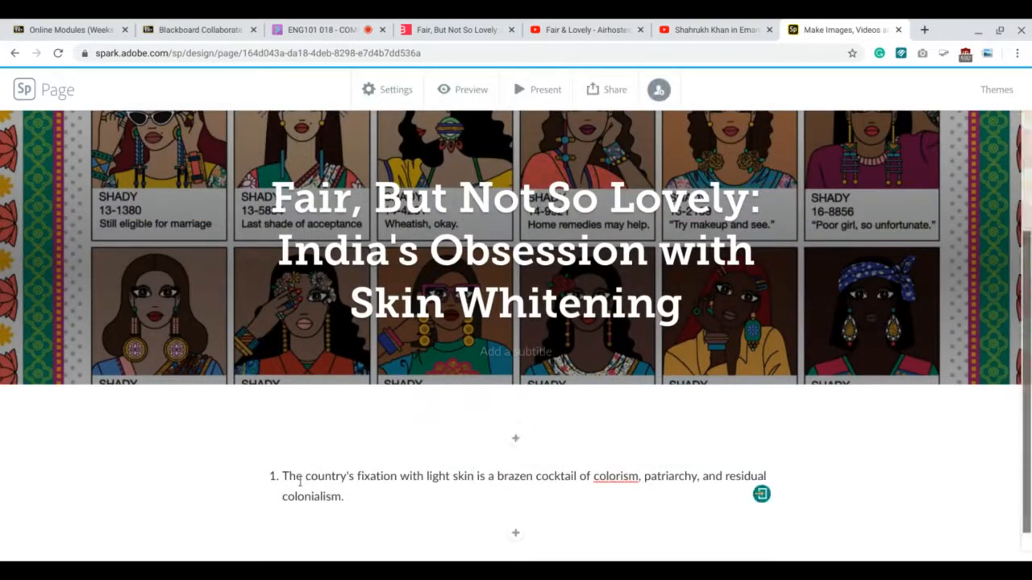
Change the numbered-list sentence to an H1 heading and restyle it as H2.
{"action": "left_click", "coordinate": [297, 477]}
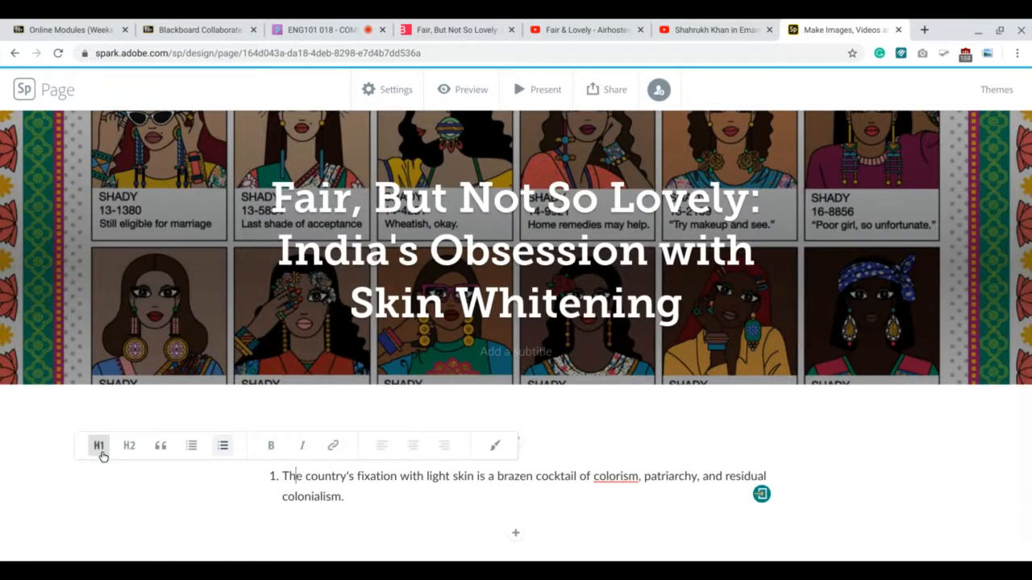
{"action": "left_click", "coordinate": [99, 446]}
{"action": "left_click_drag", "start_coordinate": [325, 376], "coordinate": [597, 392]}
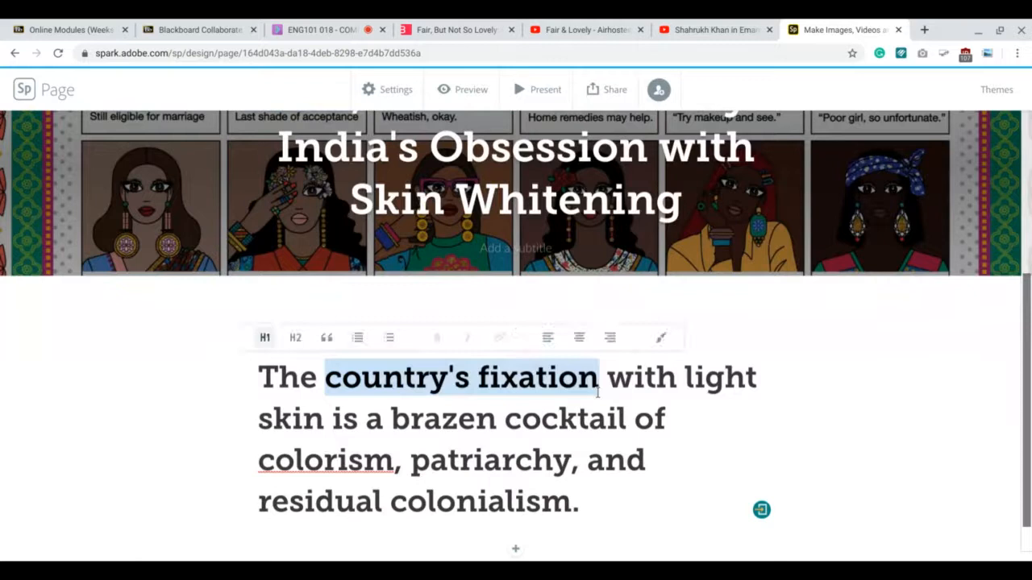
{"action": "left_click", "coordinate": [545, 384]}
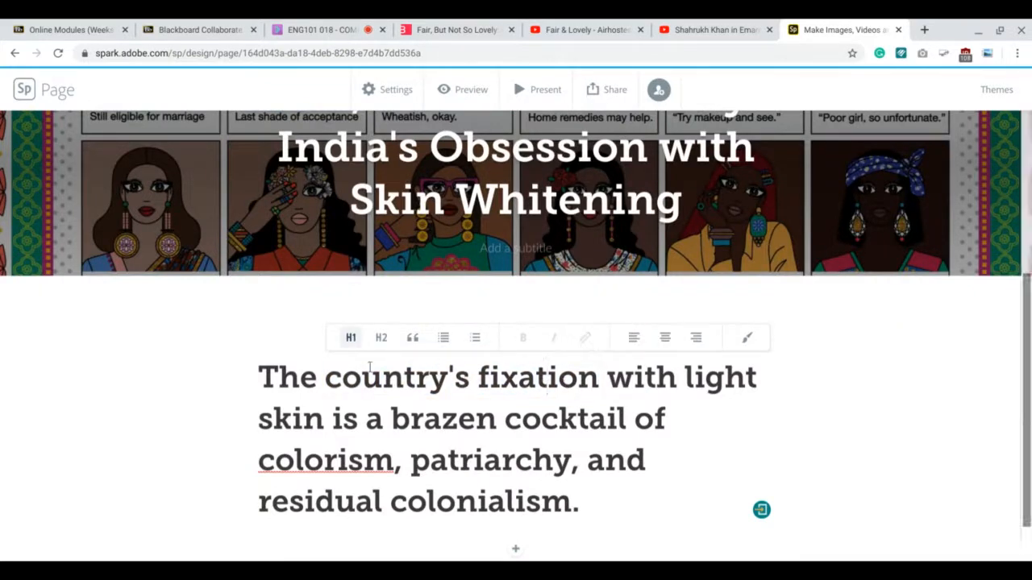
{"action": "left_click", "coordinate": [379, 339]}
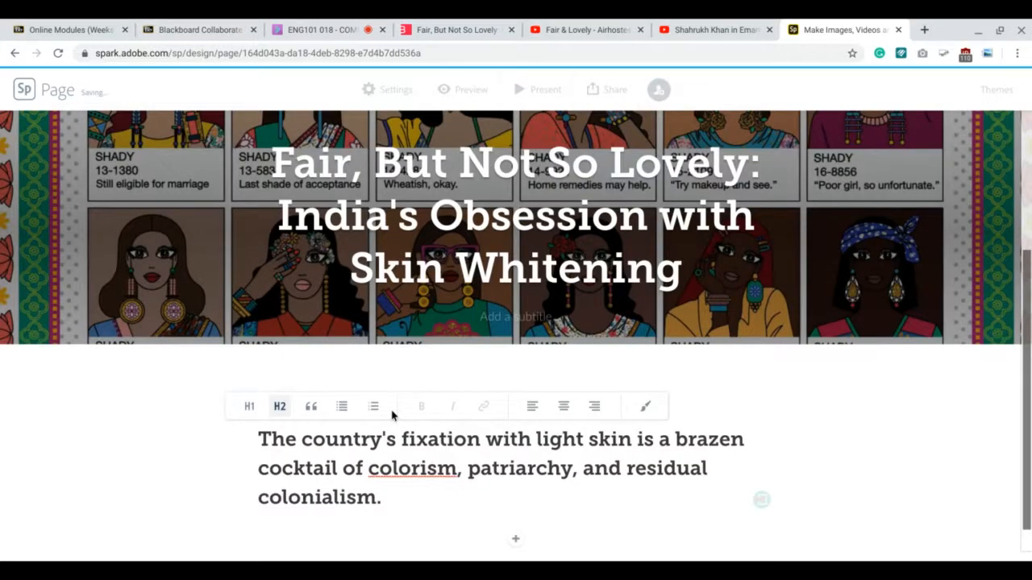
Try the sentence as a bulleted list and open the link editor for "fixation with light", cancelling without a link.
{"action": "left_click", "coordinate": [341, 406]}
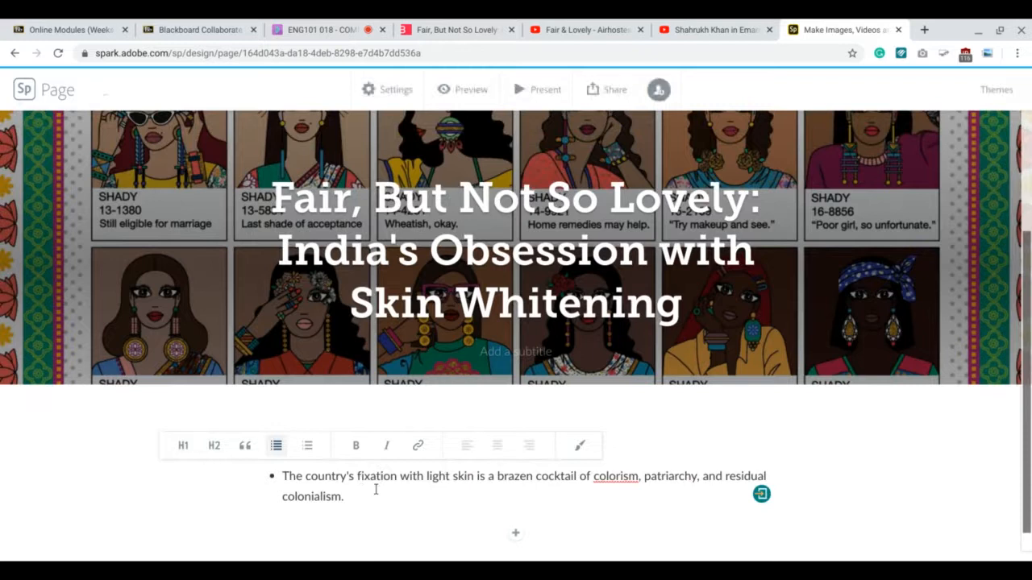
{"action": "left_click_drag", "start_coordinate": [357, 476], "coordinate": [446, 477]}
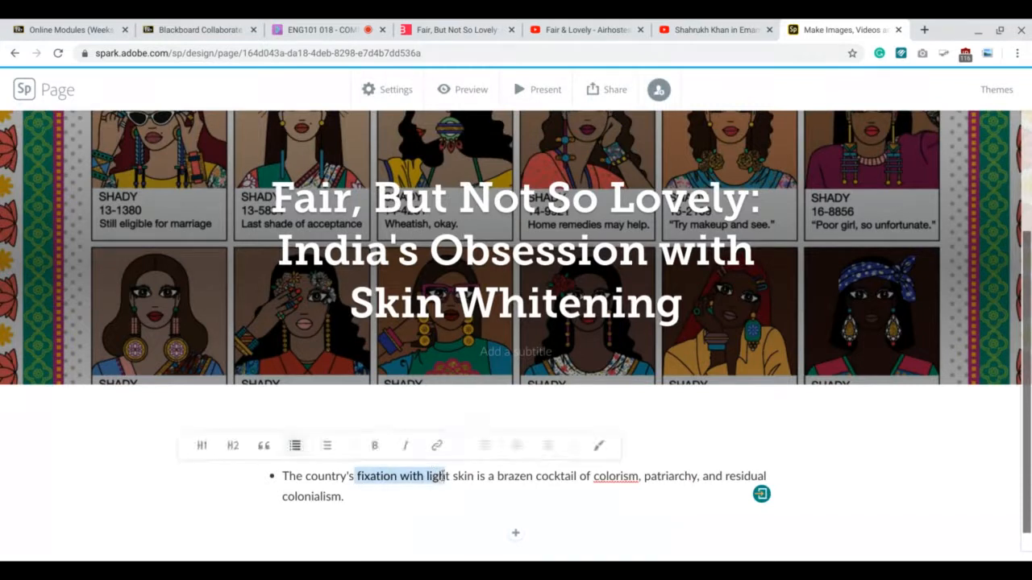
{"action": "left_click", "coordinate": [436, 446]}
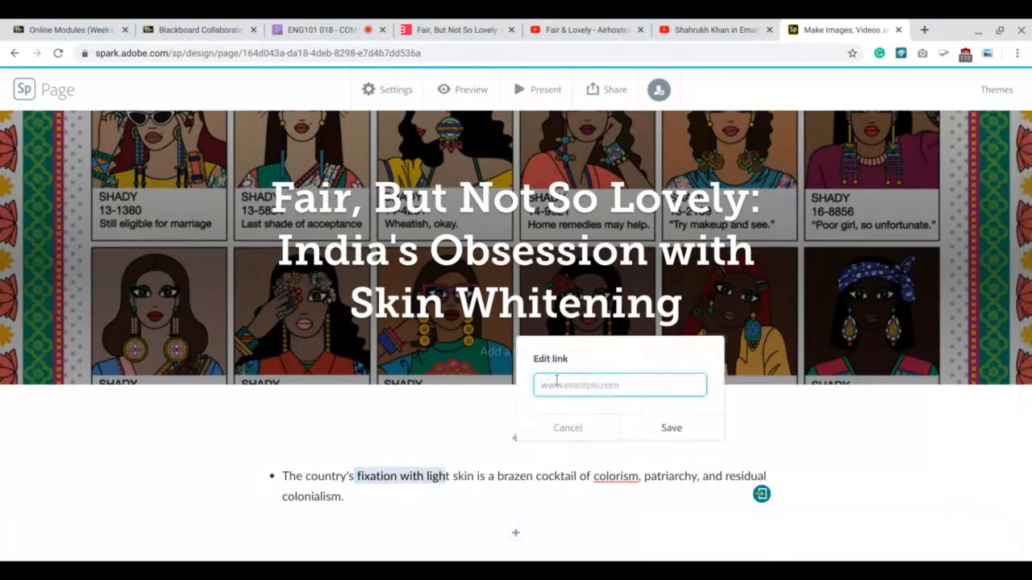
{"action": "left_click", "coordinate": [579, 431]}
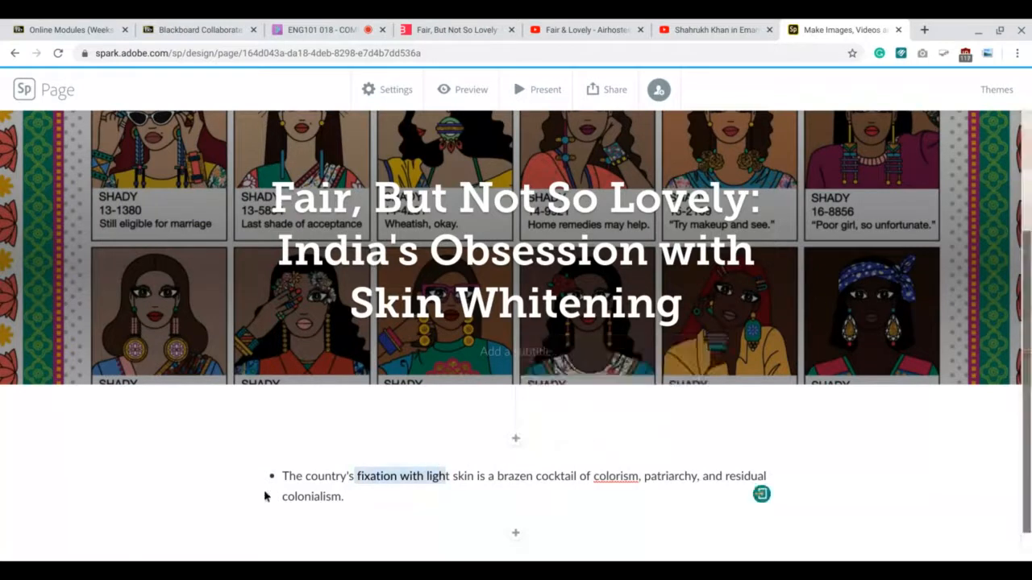
Turn the bulleted sentence back into a heading and set it to H2.
{"action": "left_click", "coordinate": [283, 476]}
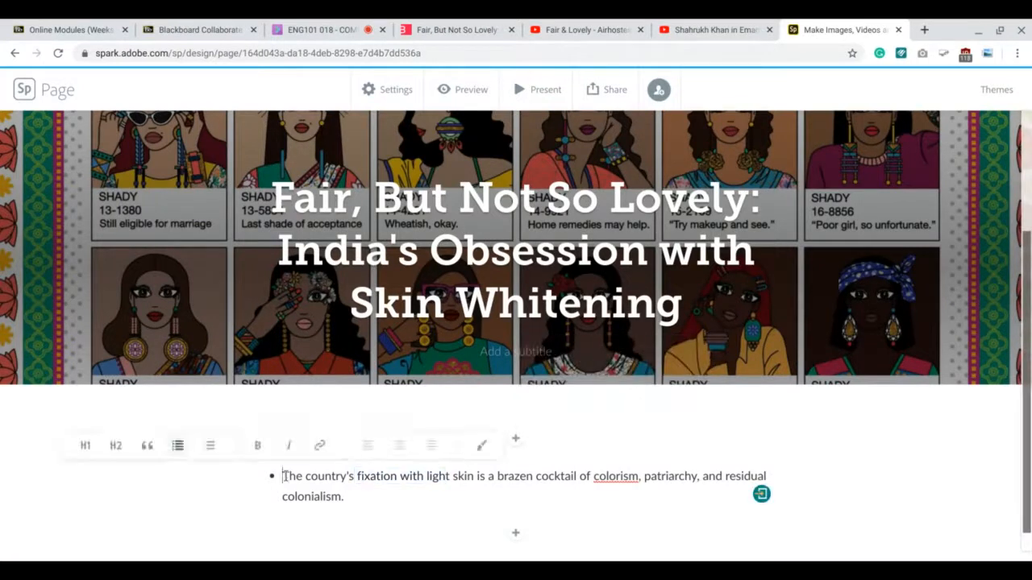
{"action": "left_click", "coordinate": [85, 446]}
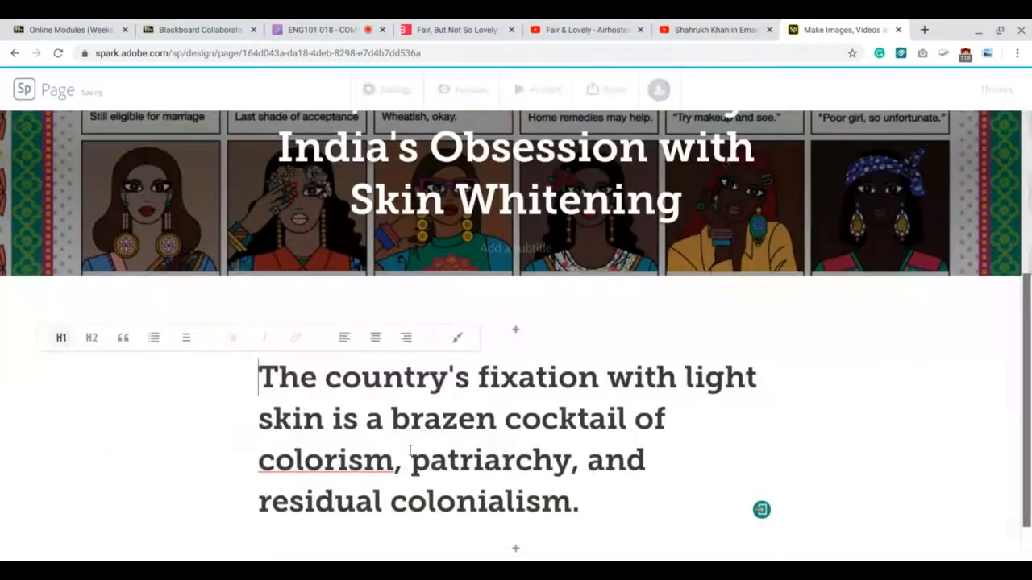
{"action": "left_click", "coordinate": [92, 337]}
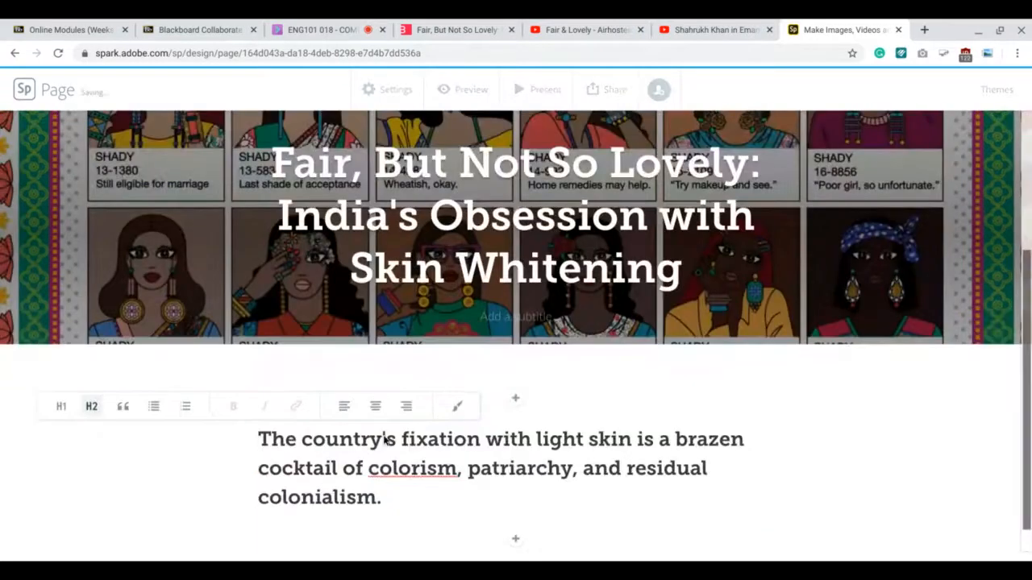
{"action": "left_click", "coordinate": [415, 503]}
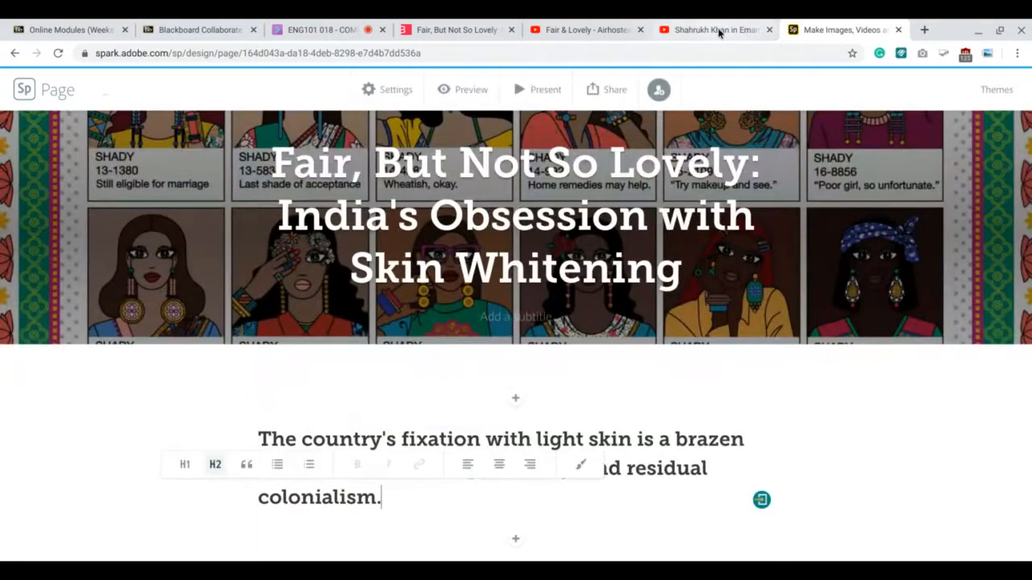
Switch to the "Fair, But Not So Lovely" article and look through its opening sections for text to reuse.
{"action": "left_click", "coordinate": [566, 30]}
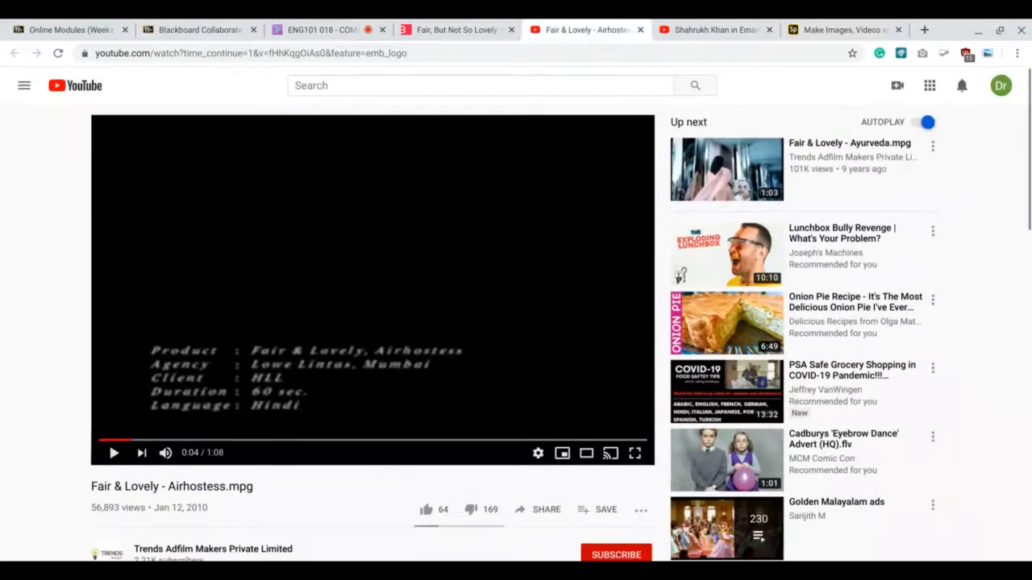
{"action": "left_click", "coordinate": [462, 29]}
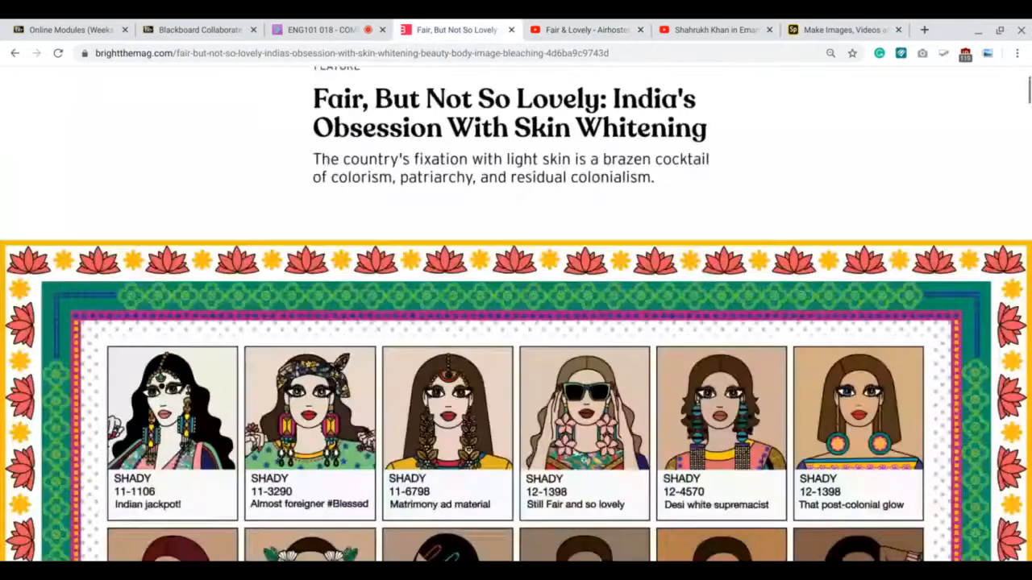
{"action": "scroll", "coordinate": [516, 314], "scroll_direction": "down", "scroll_amount": 5}
{"action": "scroll", "coordinate": [516, 314], "scroll_direction": "down", "scroll_amount": 5}
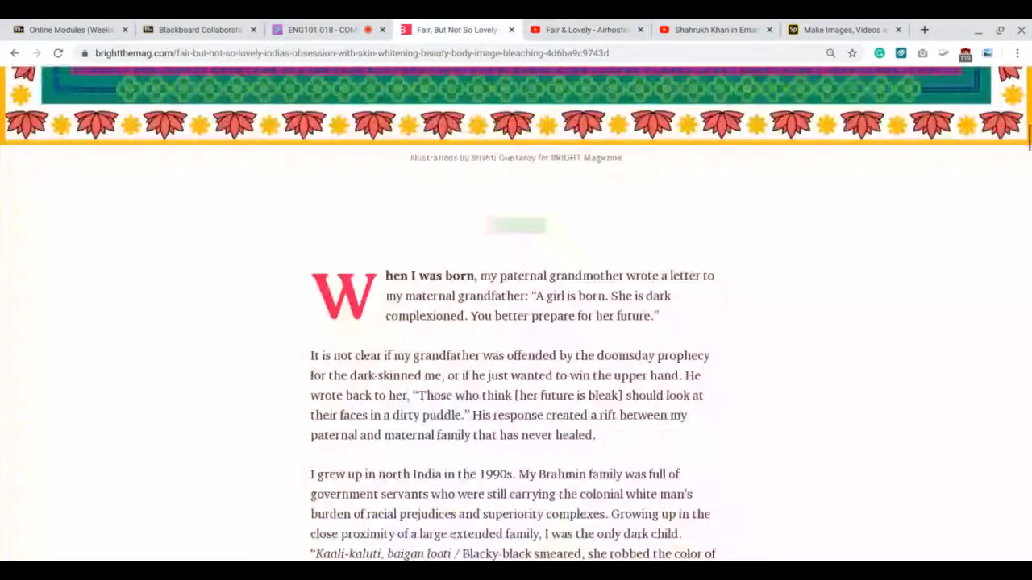
{"action": "scroll", "coordinate": [516, 314], "scroll_direction": "down", "scroll_amount": 2}
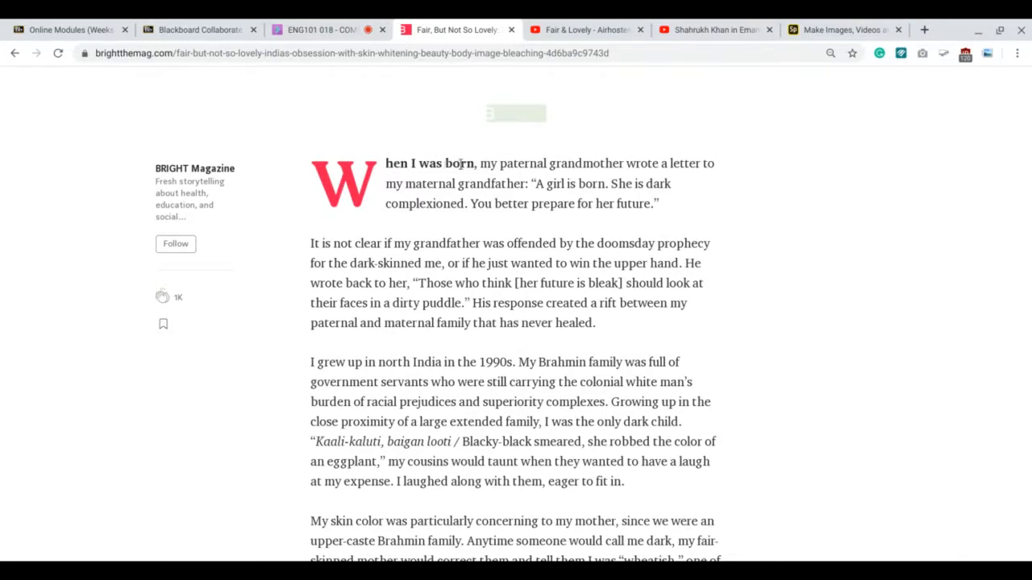
{"action": "scroll", "coordinate": [129, 483], "scroll_direction": "up", "scroll_amount": 1}
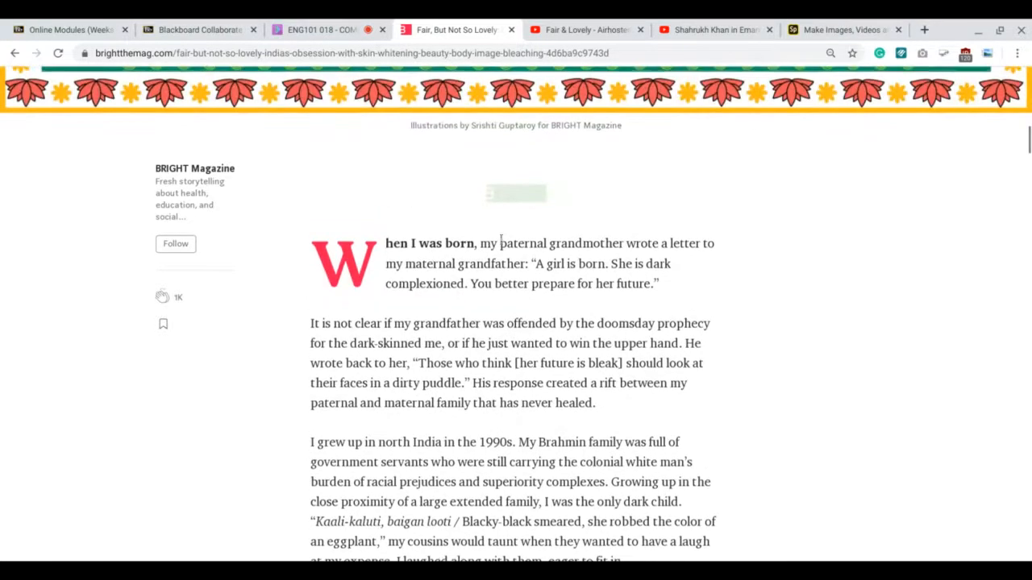
{"action": "scroll", "coordinate": [118, 530], "scroll_direction": "down", "scroll_amount": 1}
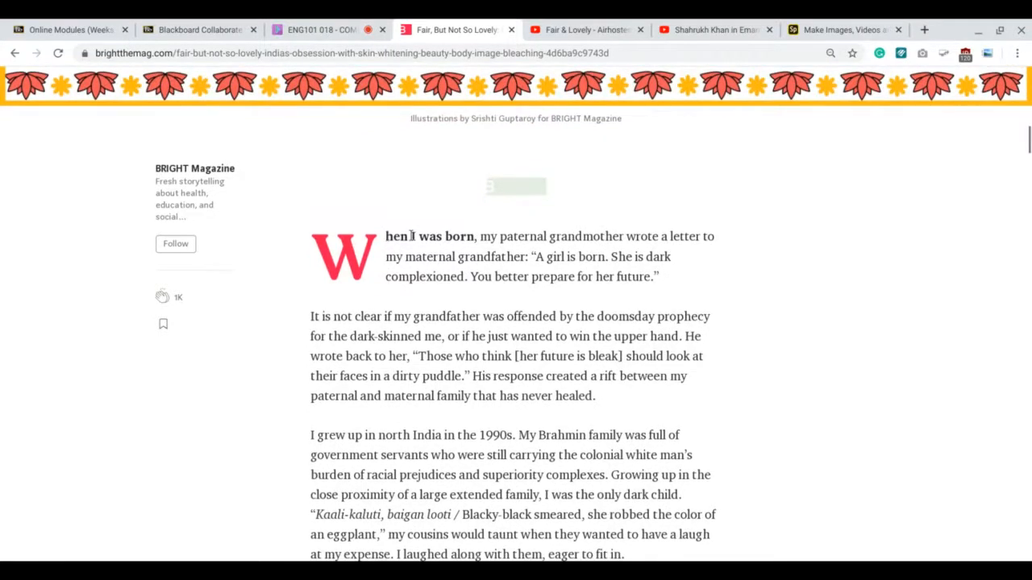
{"action": "scroll", "coordinate": [438, 238], "scroll_direction": "down", "scroll_amount": 6}
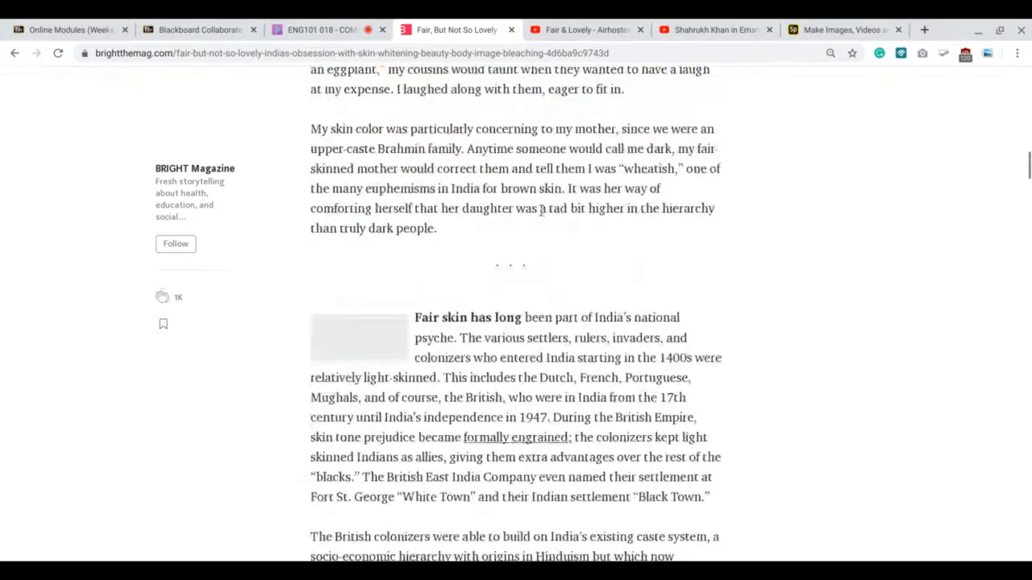
{"action": "scroll", "coordinate": [85, 444], "scroll_direction": "down", "scroll_amount": 8}
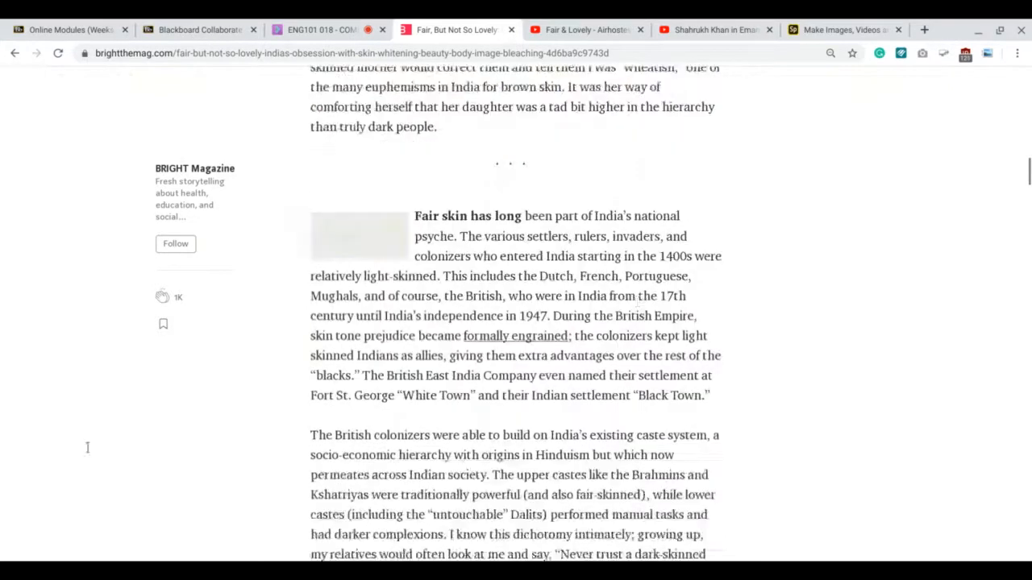
{"action": "scroll", "coordinate": [589, 271], "scroll_direction": "down", "scroll_amount": 2}
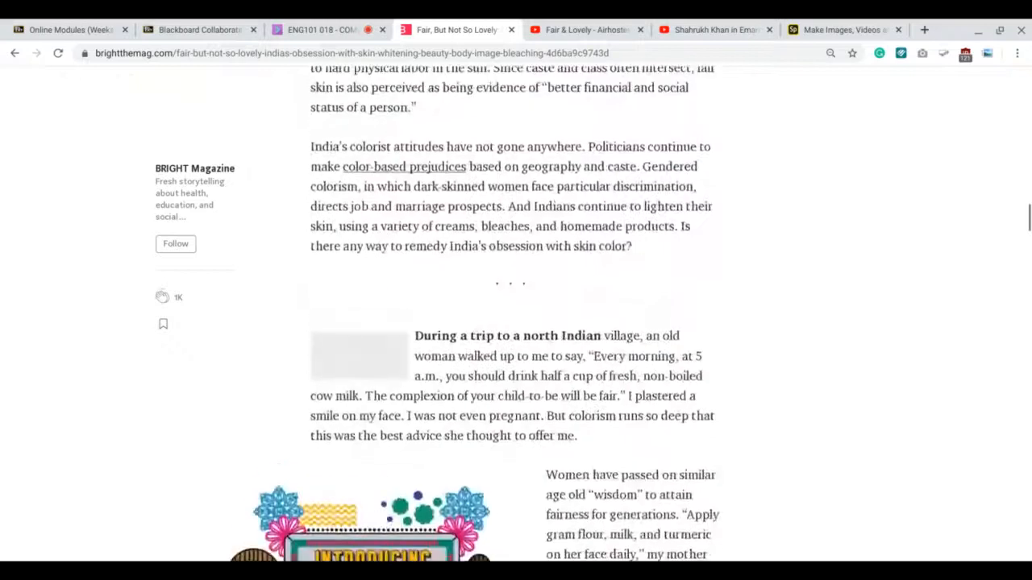
{"action": "scroll", "coordinate": [589, 271], "scroll_direction": "up", "scroll_amount": 3}
{"action": "scroll", "coordinate": [591, 274], "scroll_direction": "up", "scroll_amount": 15}
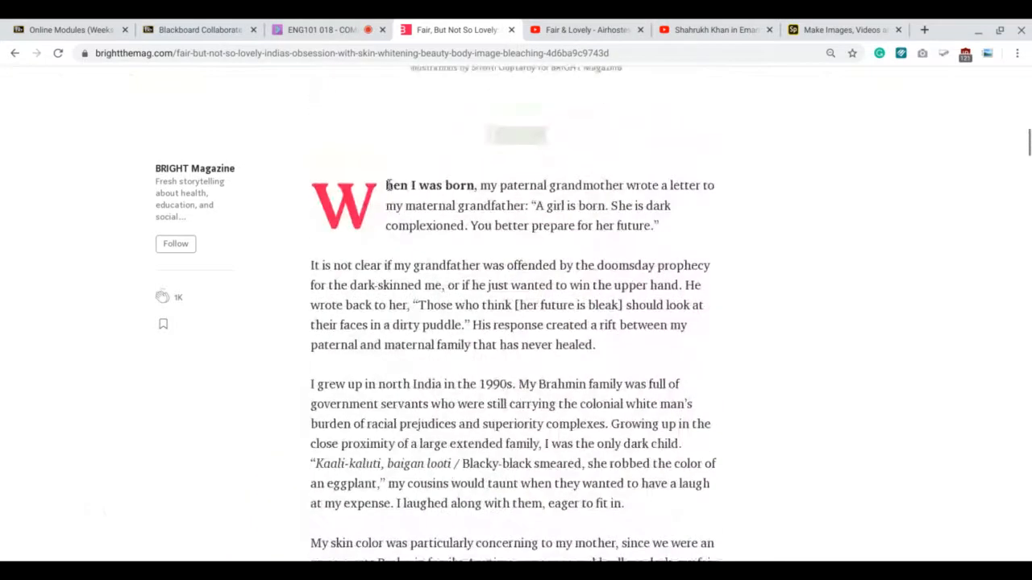
Select and copy the article's four opening paragraphs, from "hen I was born" through "than truly dark people.".
{"action": "left_click_drag", "start_coordinate": [386, 185], "coordinate": [609, 128]}
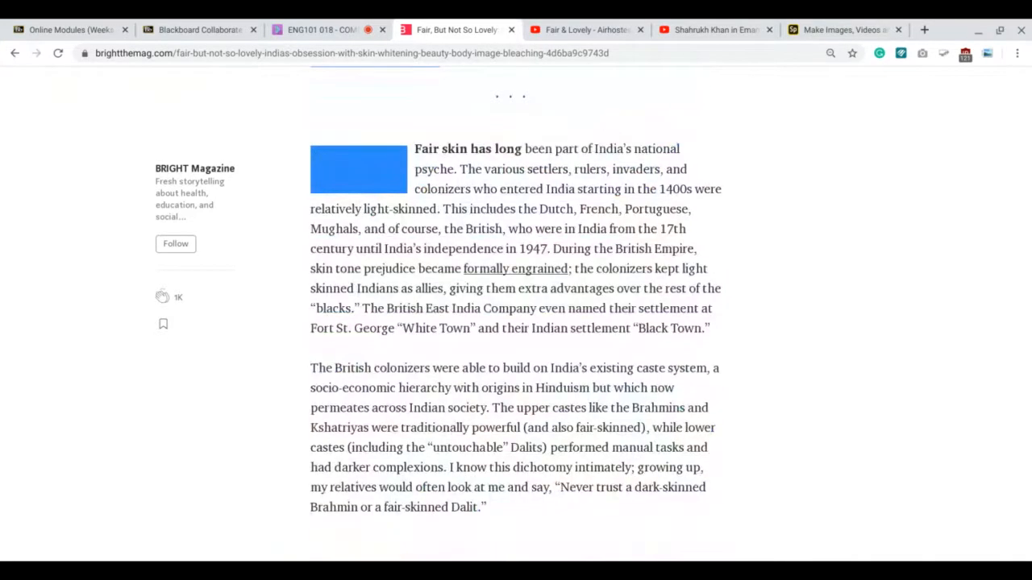
{"action": "left_click", "coordinate": [449, 102]}
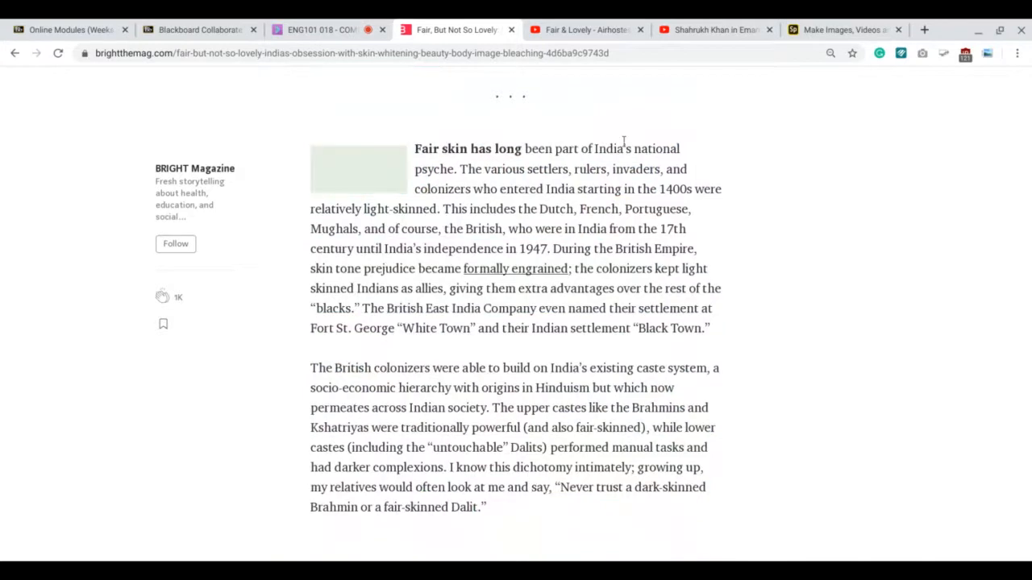
{"action": "scroll", "coordinate": [438, 235], "scroll_direction": "up", "scroll_amount": 2}
{"action": "left_click_drag", "start_coordinate": [455, 234], "coordinate": [453, 182]}
{"action": "left_click", "coordinate": [454, 182]}
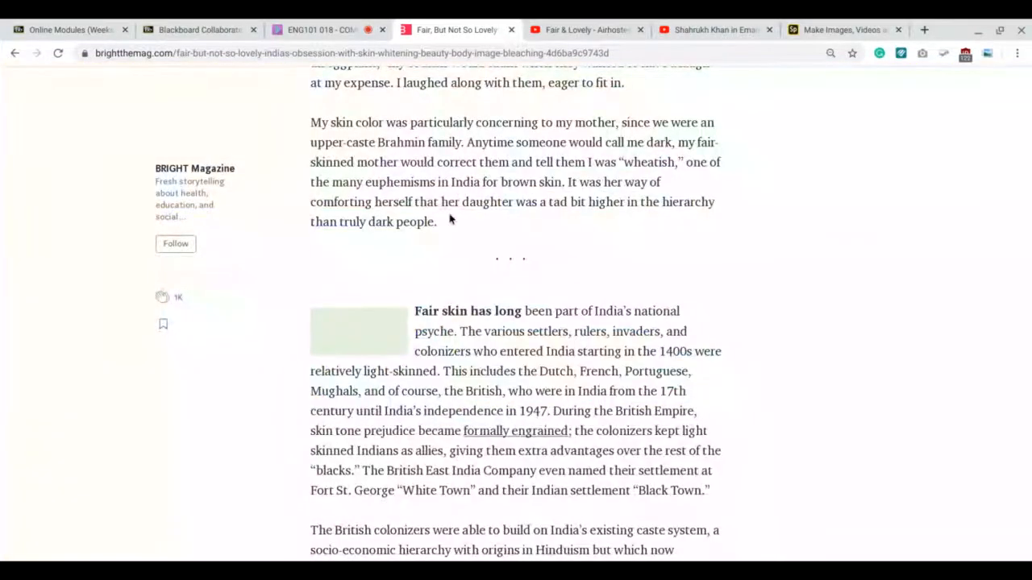
{"action": "left_click_drag", "start_coordinate": [447, 225], "coordinate": [379, 69]}
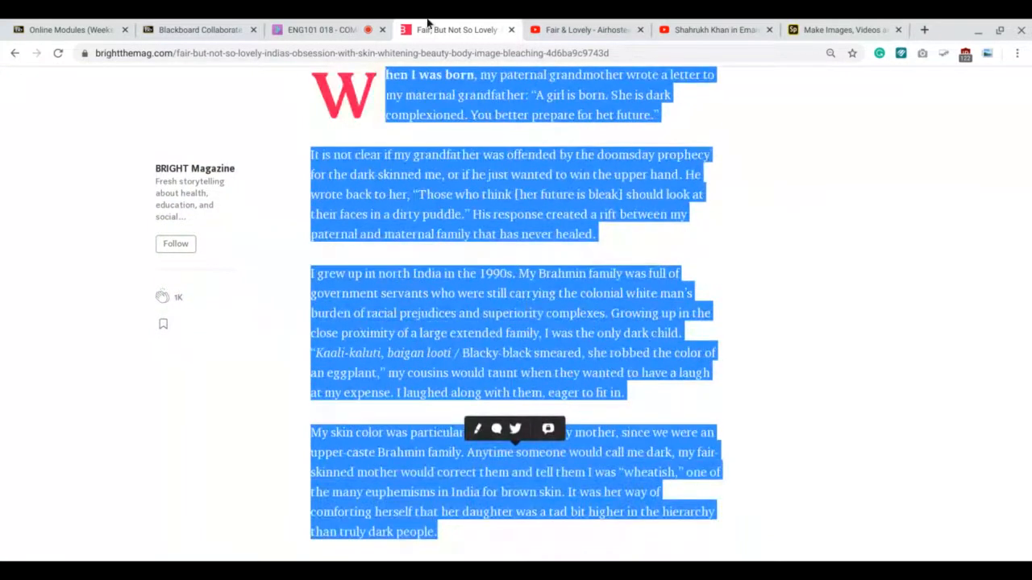
Return to the Adobe Spark page, add a text section below the H2 heading and paste the article's opening paragraphs.
{"action": "left_click", "coordinate": [861, 29]}
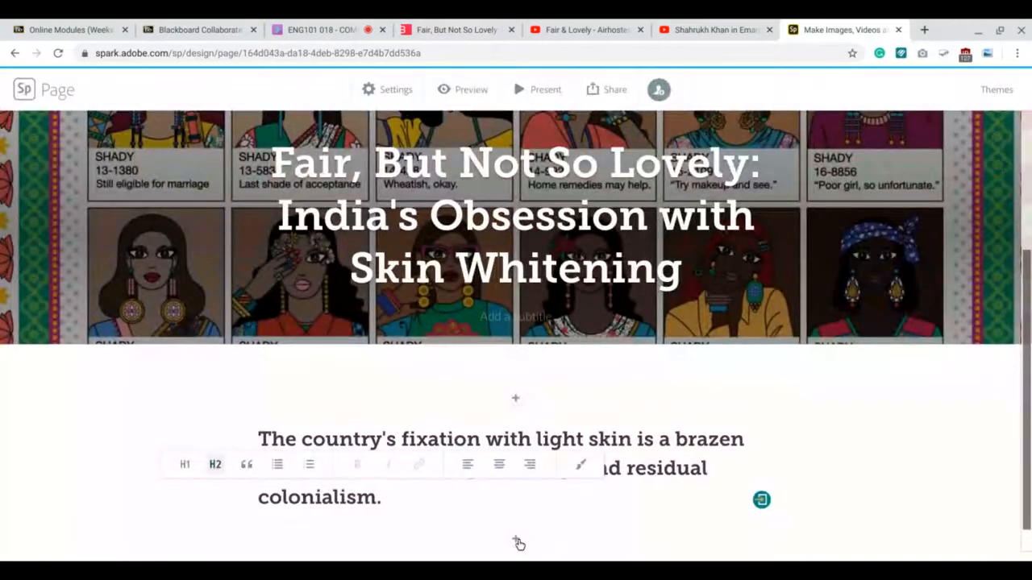
{"action": "left_click", "coordinate": [519, 544]}
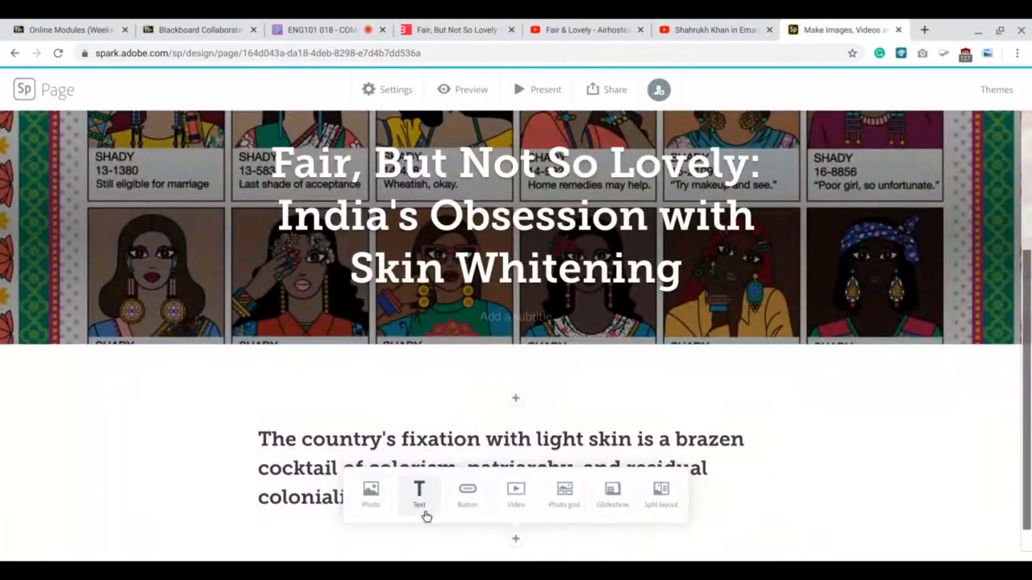
{"action": "left_click", "coordinate": [424, 516]}
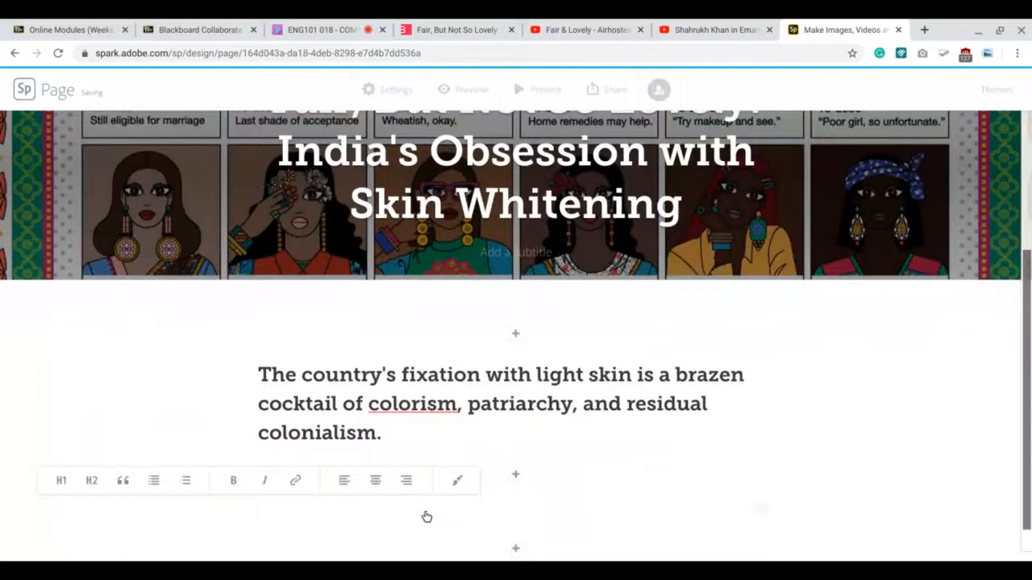
{"action": "scroll", "coordinate": [483, 386], "scroll_direction": "down", "scroll_amount": 10}
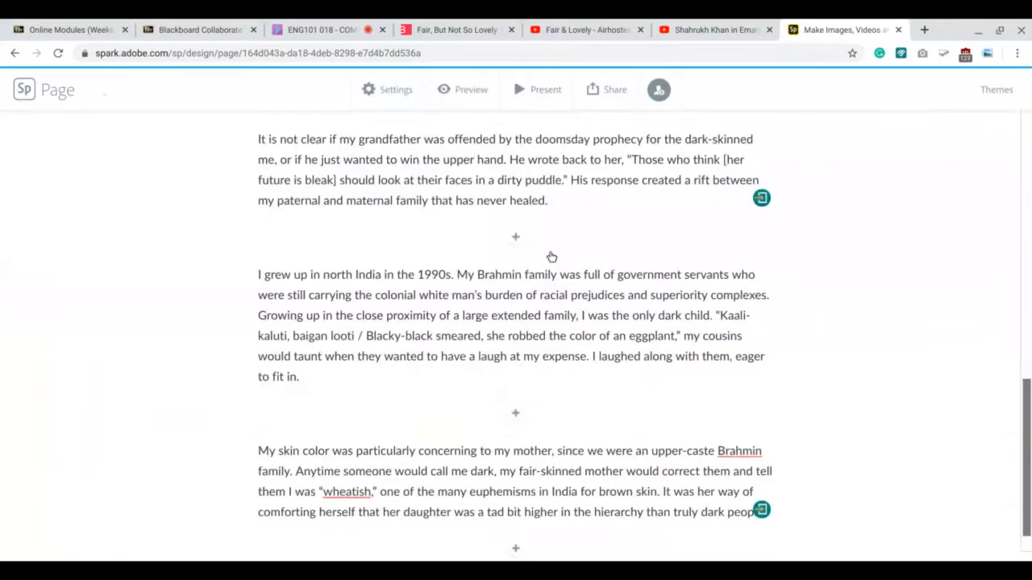
{"action": "scroll", "coordinate": [121, 451], "scroll_direction": "up", "scroll_amount": 3}
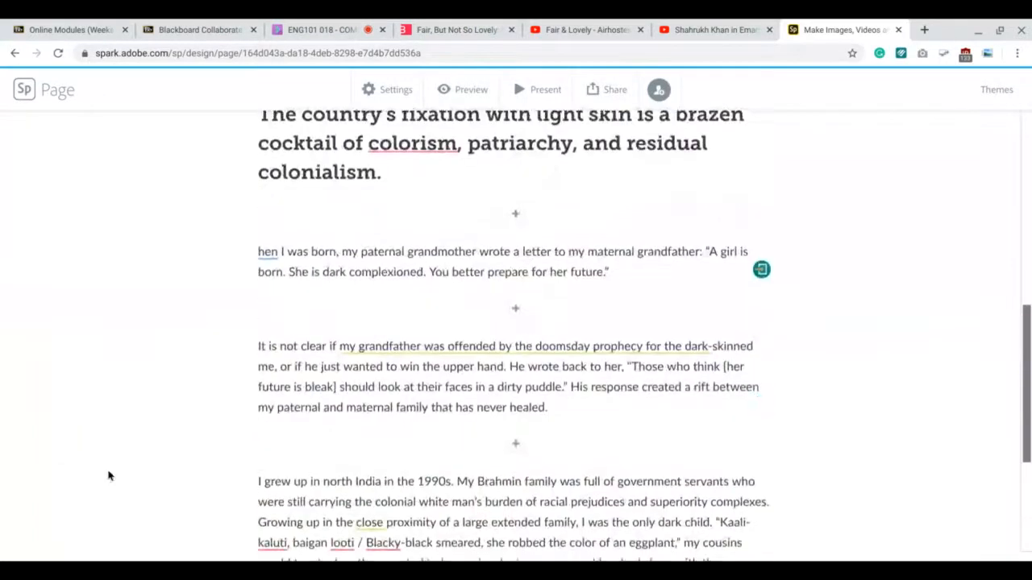
{"action": "scroll", "coordinate": [109, 475], "scroll_direction": "down", "scroll_amount": 1}
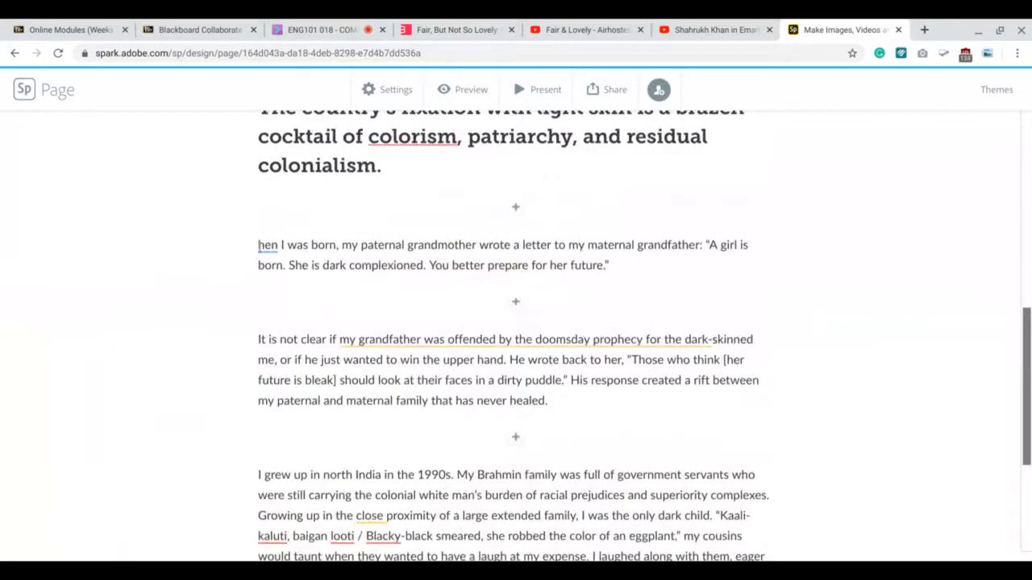
Correct the first pasted paragraph's opening word to "When" and make the phrase "When I was born" bold.
{"action": "left_click", "coordinate": [259, 245]}
{"action": "type", "text": "W"}
{"action": "key", "text": "Left"}
{"action": "key", "text": "shift+Right"}
{"action": "key", "text": "shift+Right"}
{"action": "key", "text": "shift+Right"}
{"action": "key", "text": "shift+Right"}
{"action": "key", "text": "shift+Right"}
{"action": "key", "text": "shift+Right"}
{"action": "key", "text": "shift+Right"}
{"action": "key", "text": "shift+Right"}
{"action": "key", "text": "shift+Right"}
{"action": "key", "text": "shift+Right"}
{"action": "key", "text": "shift+Right"}
{"action": "key", "text": "shift+Right"}
{"action": "key", "text": "shift+Right"}
{"action": "key", "text": "shift+Right"}
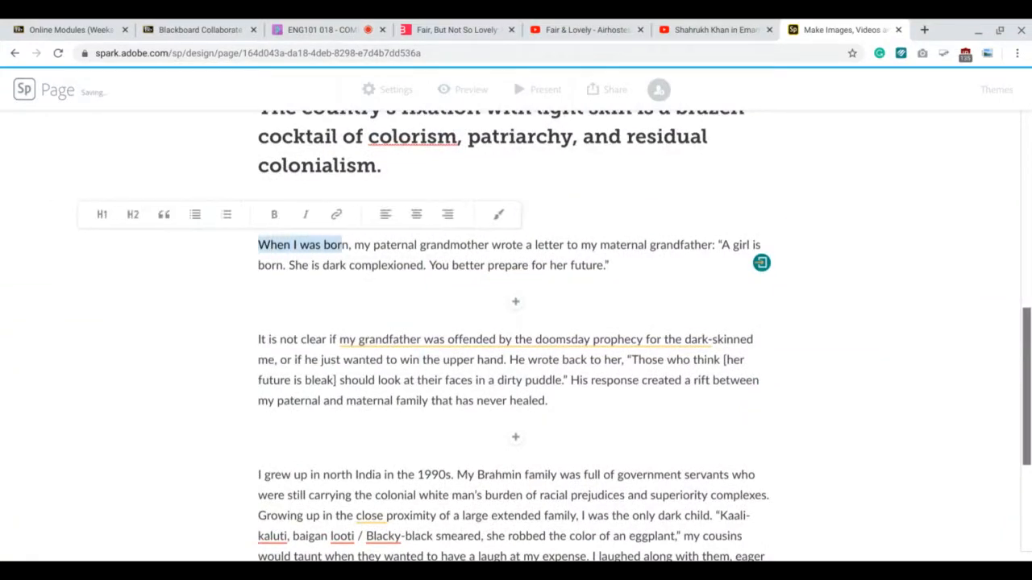
{"action": "key", "text": "shift+Right"}
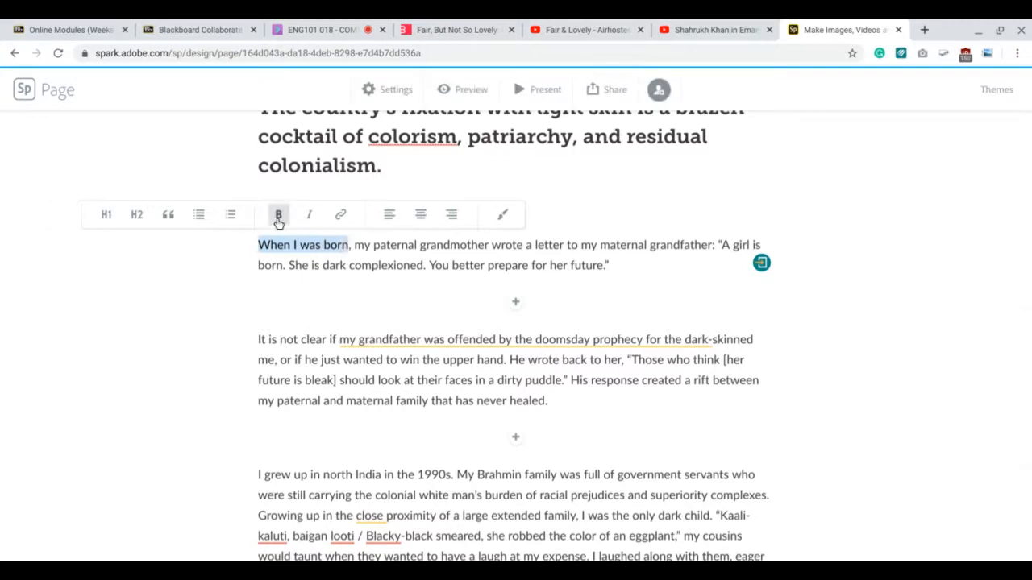
{"action": "left_click", "coordinate": [277, 219]}
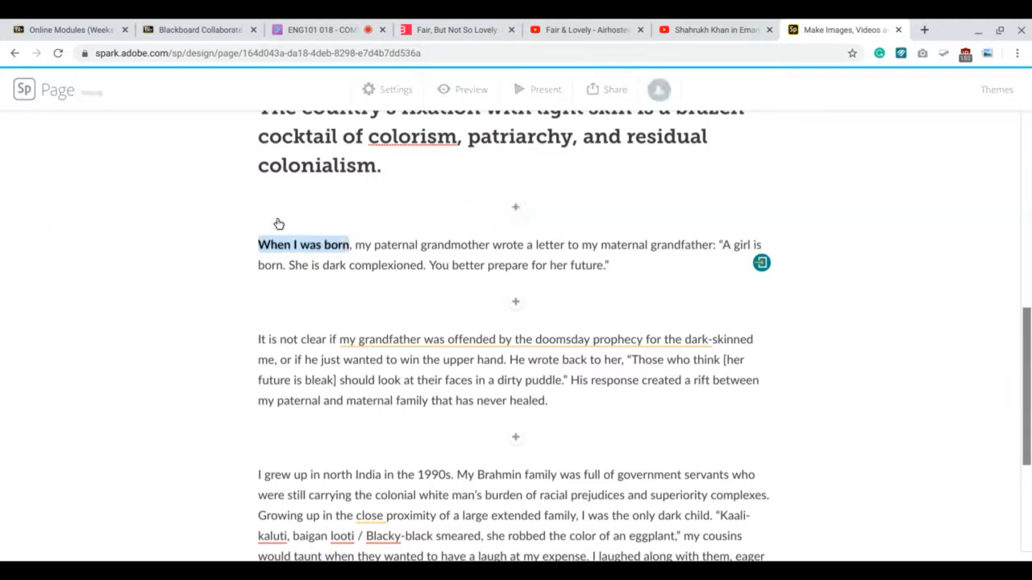
{"action": "left_click", "coordinate": [305, 272]}
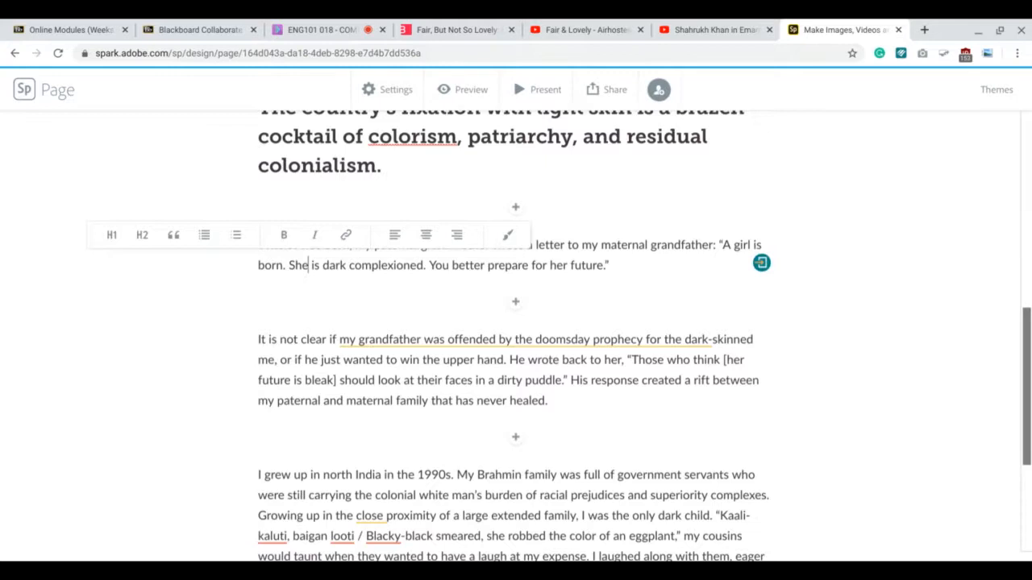
Add a text section below the last paragraph containing a centered ". . ." divider formatted as H2.
{"action": "scroll", "coordinate": [516, 322], "scroll_direction": "down", "scroll_amount": 3}
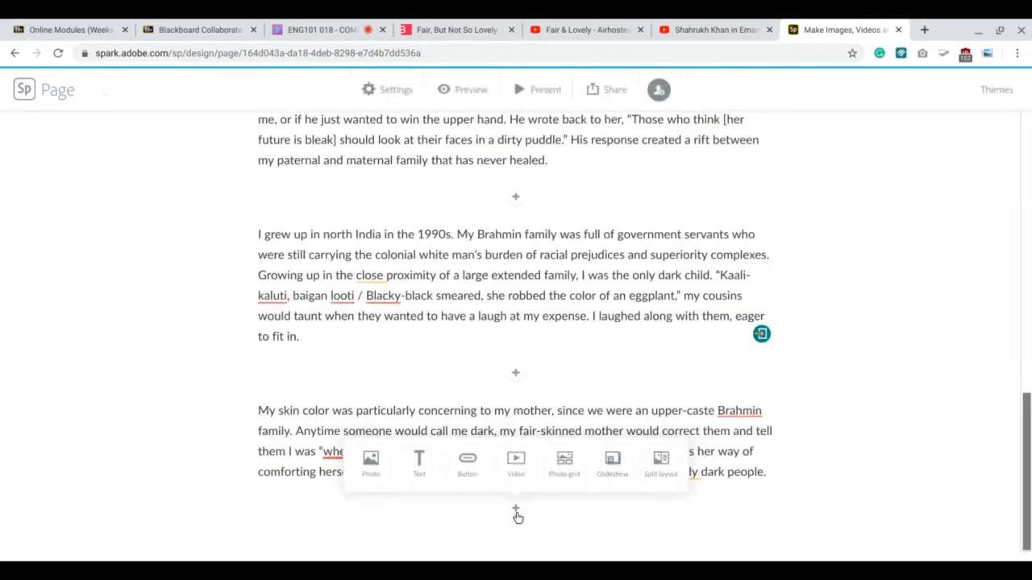
{"action": "left_click", "coordinate": [425, 475]}
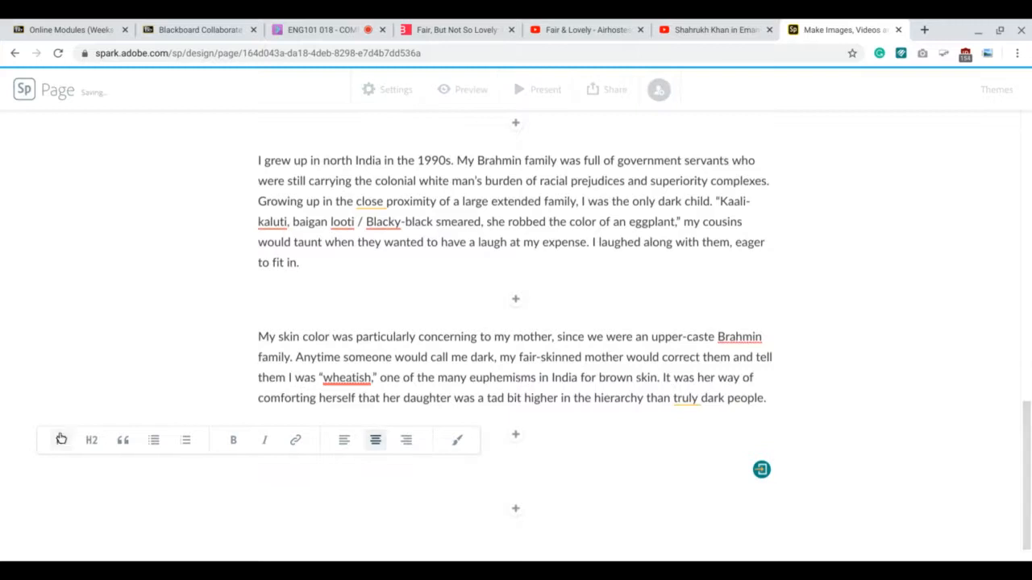
{"action": "left_click", "coordinate": [58, 440]}
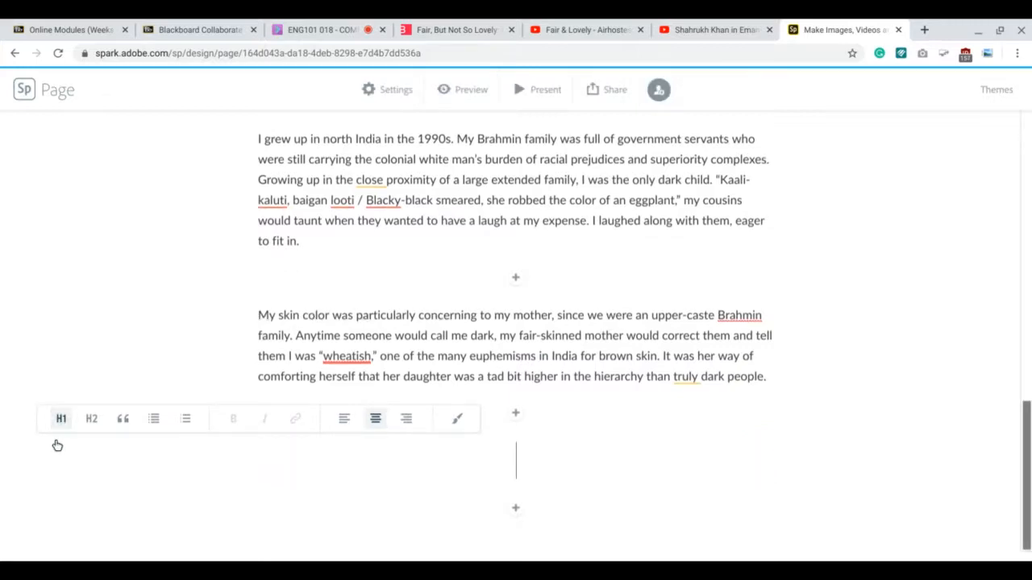
{"action": "type", "text": ". . ."}
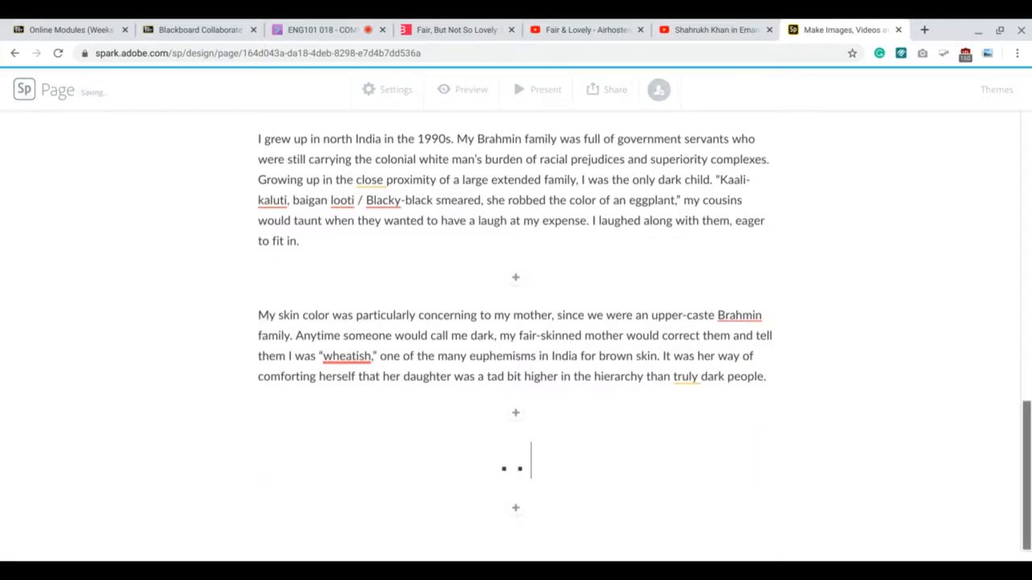
{"action": "left_click", "coordinate": [490, 471]}
{"action": "left_click", "coordinate": [324, 433]}
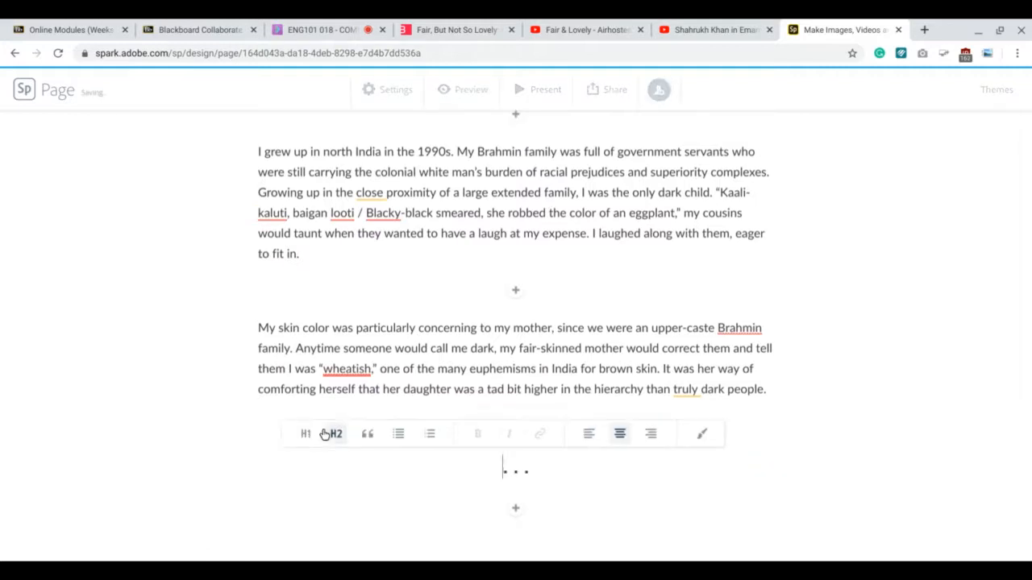
{"action": "left_click", "coordinate": [561, 511]}
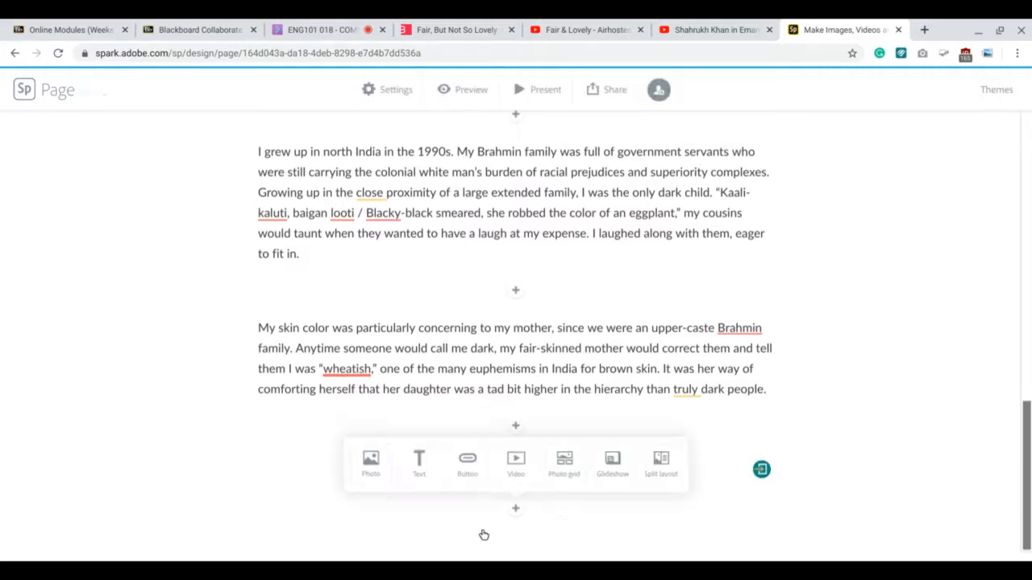
{"action": "left_click", "coordinate": [345, 498]}
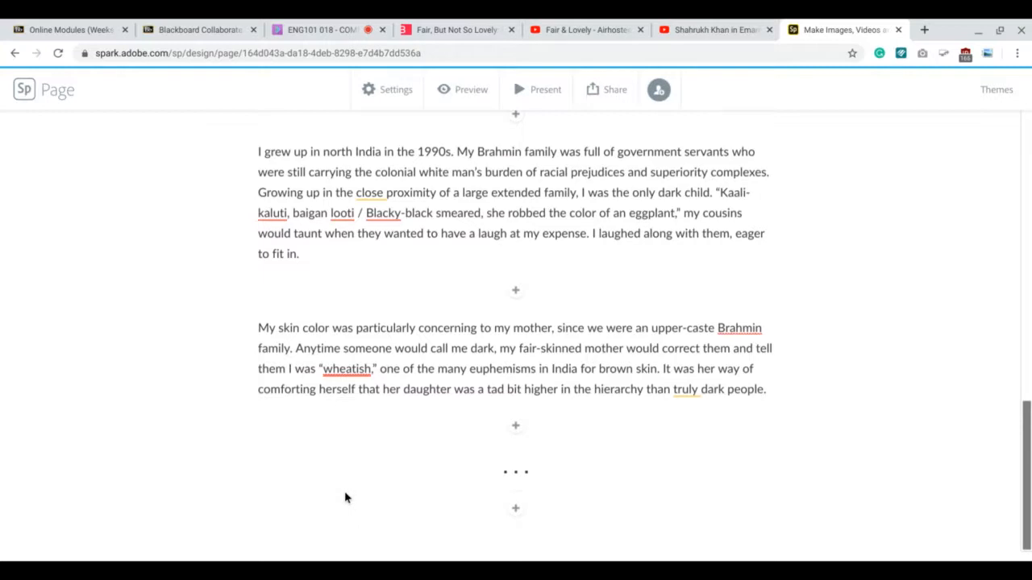
Review the page so far and add an empty text section below the ". . ." divider.
{"action": "scroll", "coordinate": [345, 497], "scroll_direction": "up", "scroll_amount": 8}
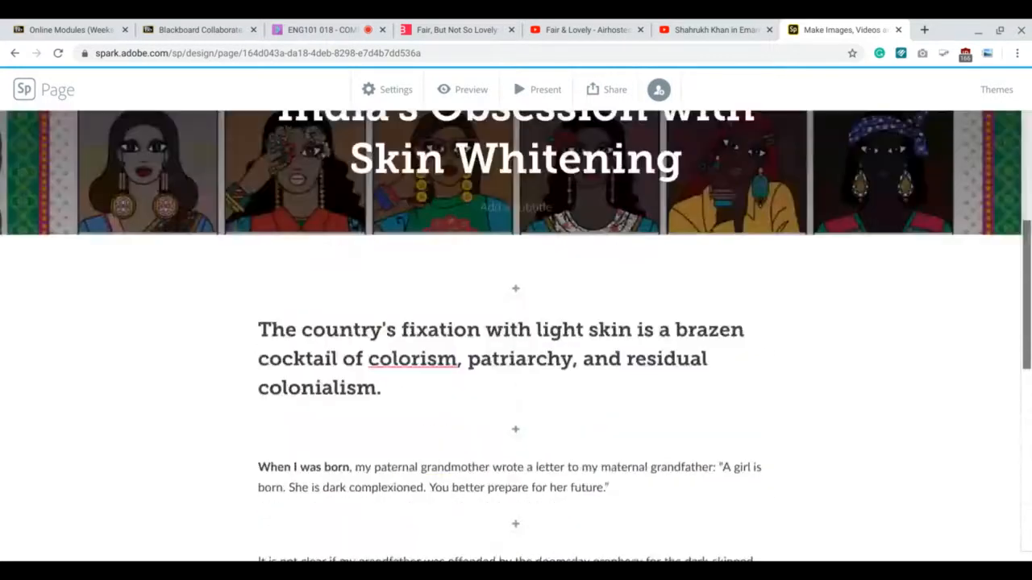
{"action": "scroll", "coordinate": [516, 363], "scroll_direction": "down", "scroll_amount": 5}
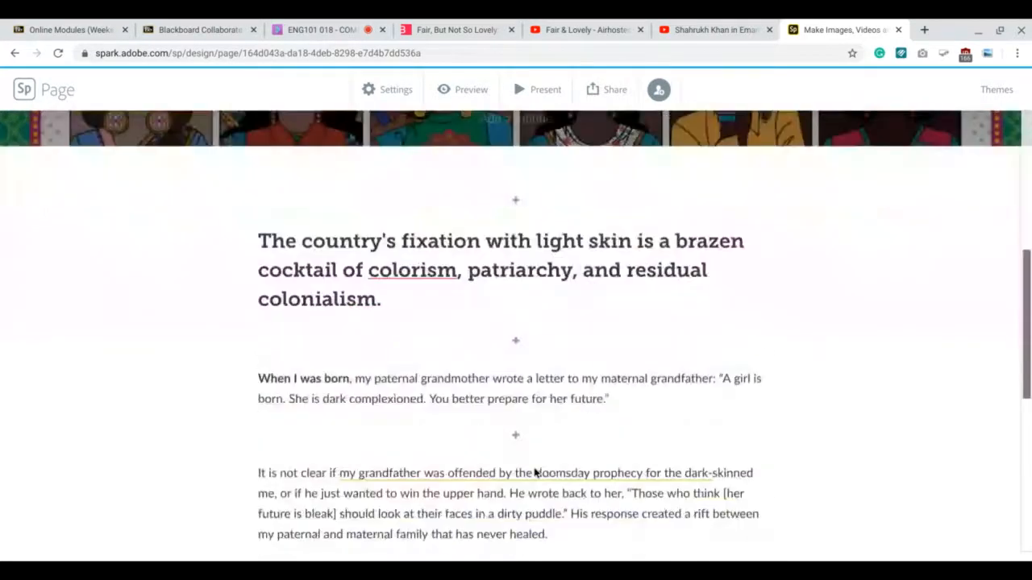
{"action": "scroll", "coordinate": [516, 363], "scroll_direction": "down", "scroll_amount": 5}
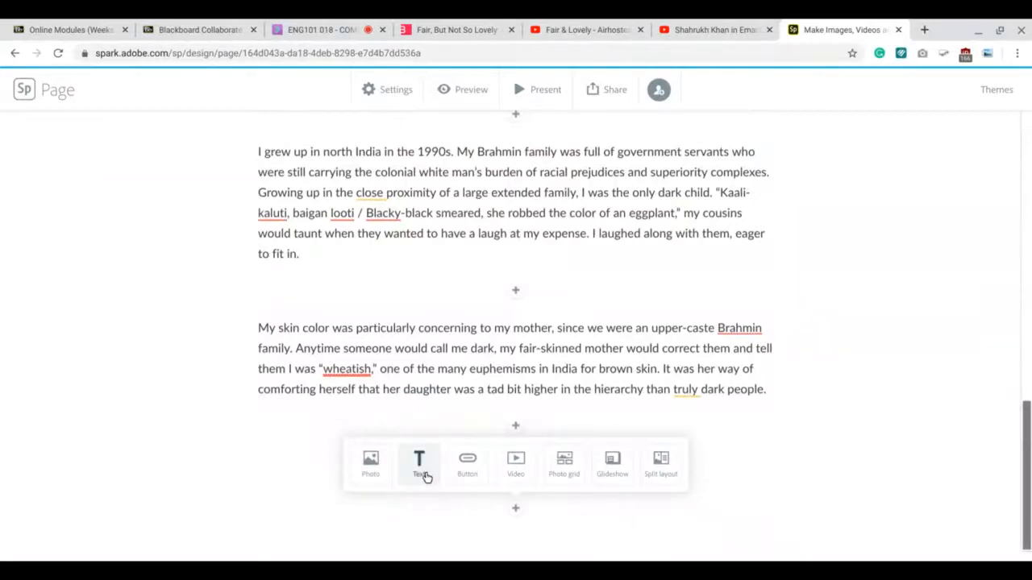
{"action": "left_click", "coordinate": [426, 477]}
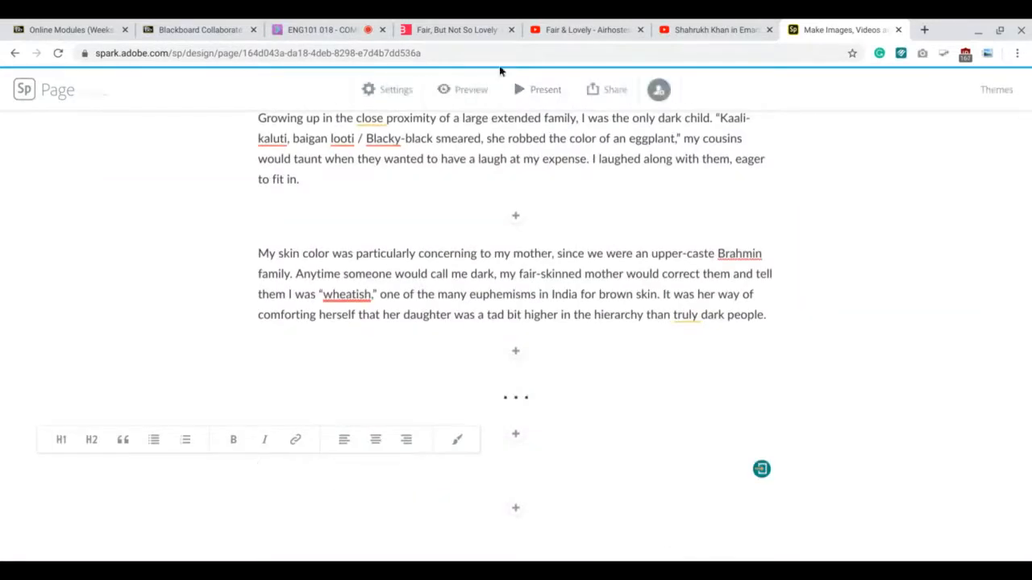
In the "Fair, But Not So Lovely" article, select and copy the two paragraphs from "Fair skin has long" through "a fair-skinned Dalit.".
{"action": "left_click", "coordinate": [439, 30]}
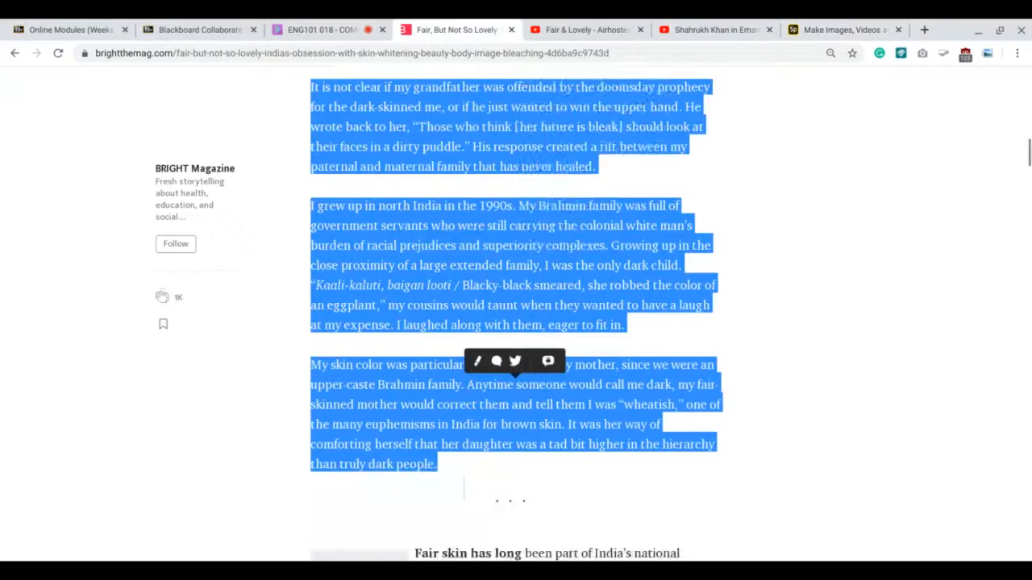
{"action": "scroll", "coordinate": [515, 315], "scroll_direction": "down", "scroll_amount": 3}
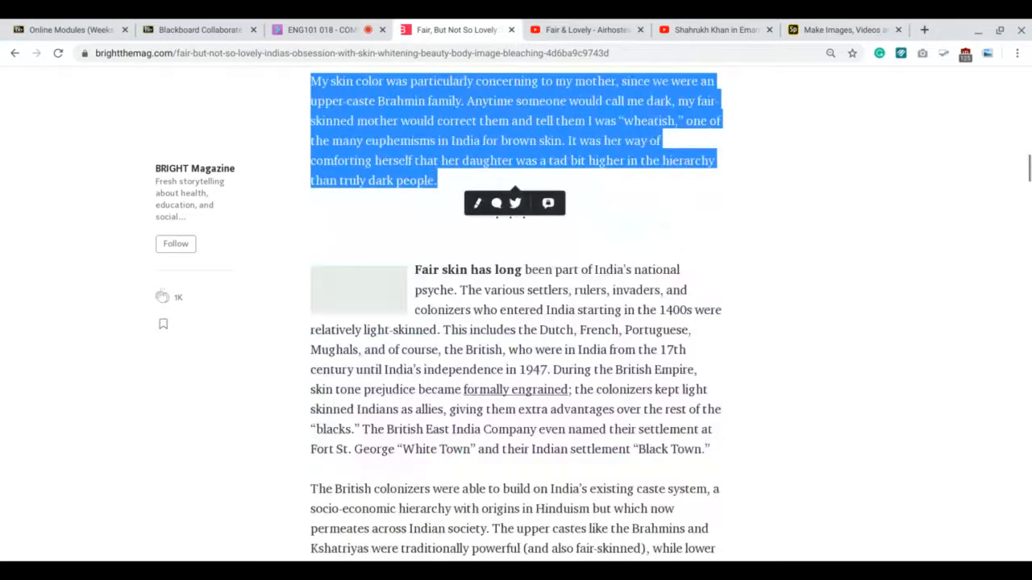
{"action": "scroll", "coordinate": [416, 194], "scroll_direction": "down", "scroll_amount": 1}
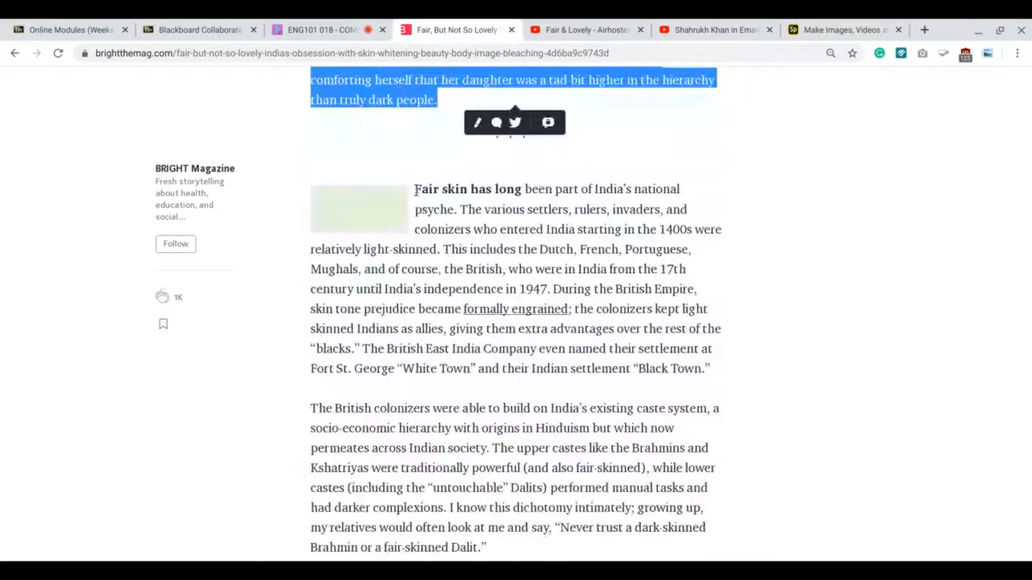
{"action": "left_click_drag", "start_coordinate": [414, 189], "coordinate": [595, 229]}
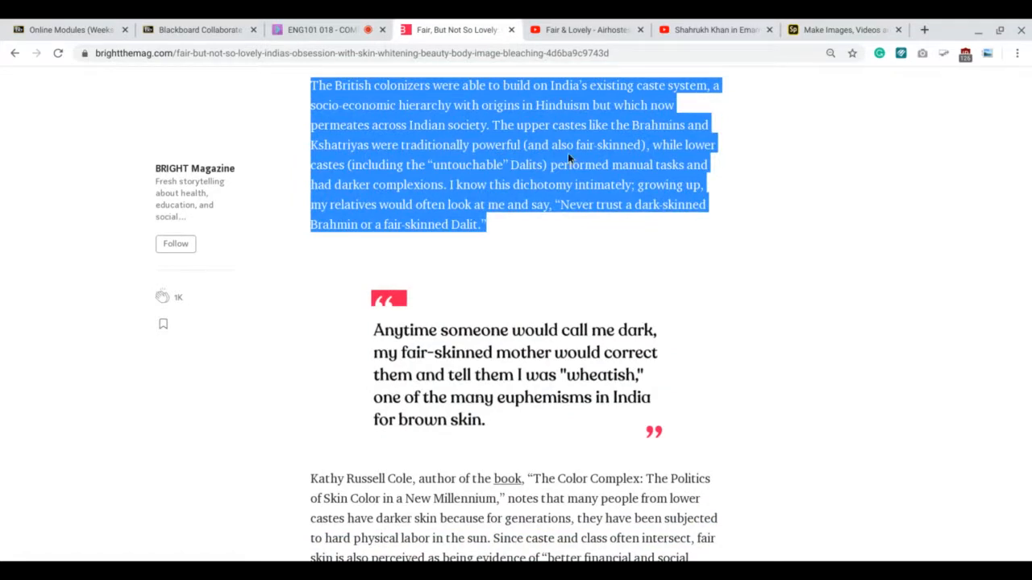
Return to the Adobe Spark page and paste the two copied paragraphs into the new text section.
{"action": "left_click", "coordinate": [864, 24]}
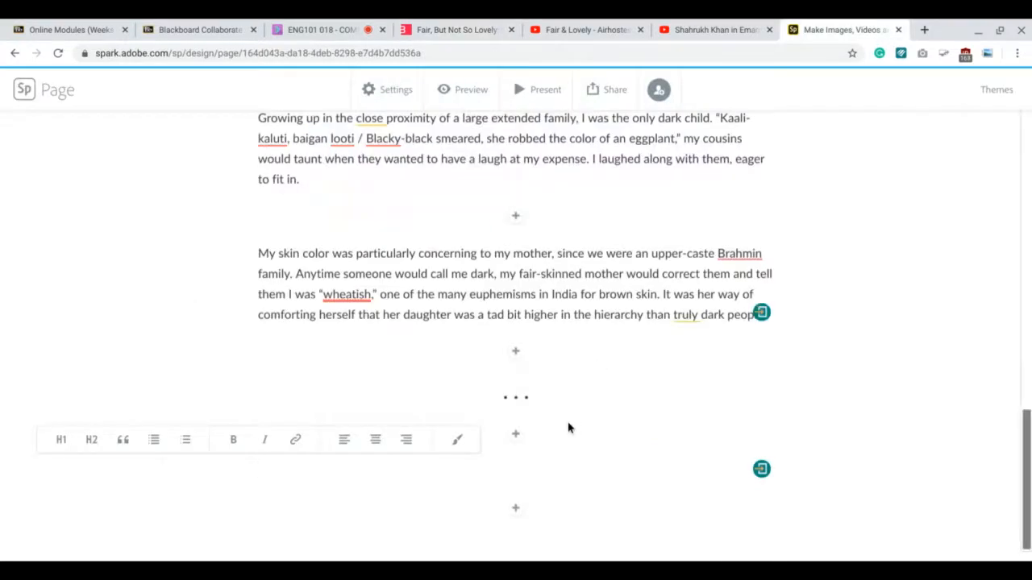
{"action": "type", "text": "Fair skin has long been part of India’s national psyche. The various settlers, rulers, invaders, and colonizers who entered India starting in the 1400s were relatively light-skinned. This includes the Dutch, French, Portuguese, Mughals, and of course, the British, who were in India from the 17th century until India’s independence in 1947. During the British Empire, skin tone prejudice became formally engrained; the colonizers kept light skinned Indians as allies, giving them extra advantages over the rest of the \"blacks.\" The British East India Company even named their settlement at Fort St. George \"White Town\" and their Indian settlement \"Black Town.\" The British colonizers were able to build on India’s existing caste system, a socio-economic hierarchy with origins in Hinduism but which now permeates across Indian society. The upper castes like the Brahmins and Kshatriyas were traditionally powerful (and also fair-skinned), while lower castes (including the \"untouchable\" Dalits) performed manual tasks and had darker complexions. I know this dichotomy intimately; growing up, my relatives would often look at me and say, \"Never trust a dark-skinned Brahmin or a fair-skinned Dalit.\""}
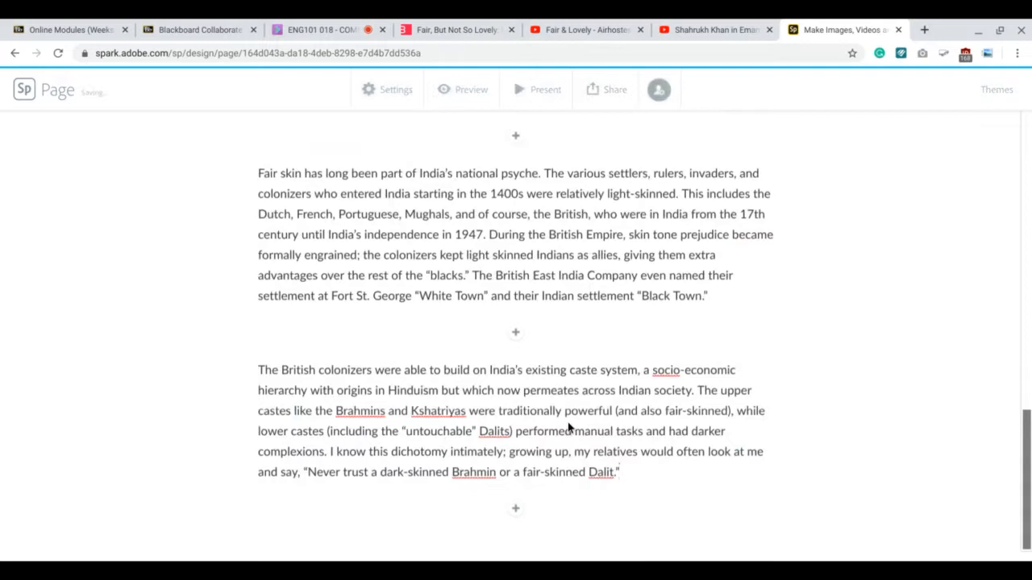
{"action": "scroll", "coordinate": [569, 429], "scroll_direction": "up", "scroll_amount": 3}
{"action": "scroll", "coordinate": [569, 252], "scroll_direction": "down", "scroll_amount": 3}
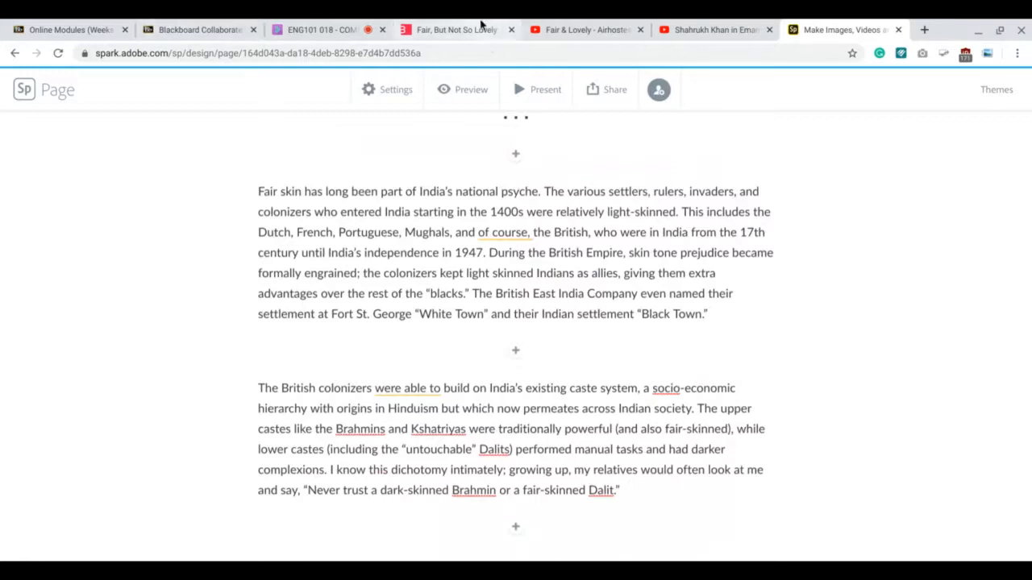
Open the article's "formally engrained" link and copy the web address of the linked "India and Colorism: The Finer Nuances" PDF.
{"action": "left_click", "coordinate": [481, 24]}
{"action": "scroll", "coordinate": [495, 184], "scroll_direction": "up", "scroll_amount": 3}
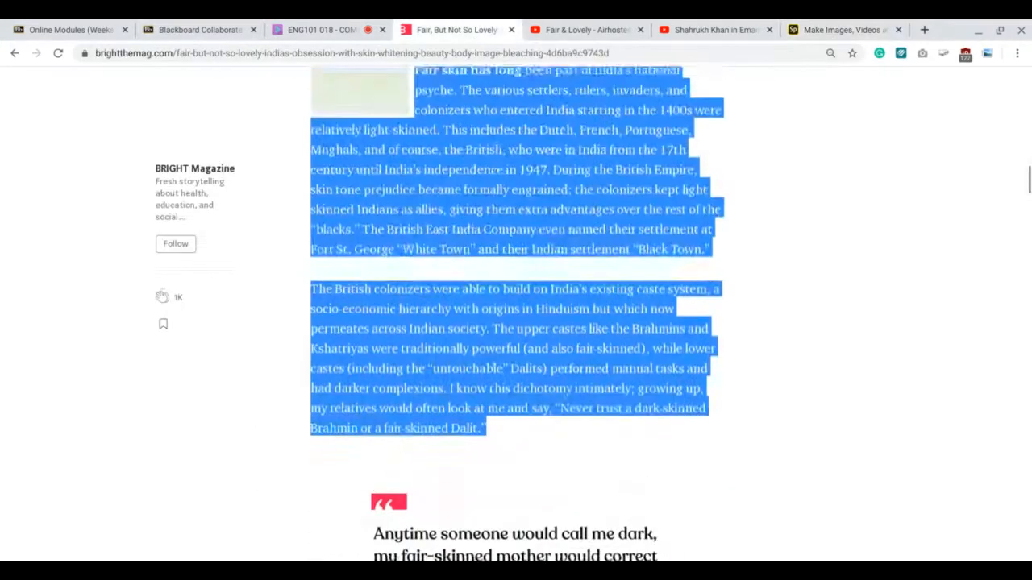
{"action": "left_click", "coordinate": [509, 215]}
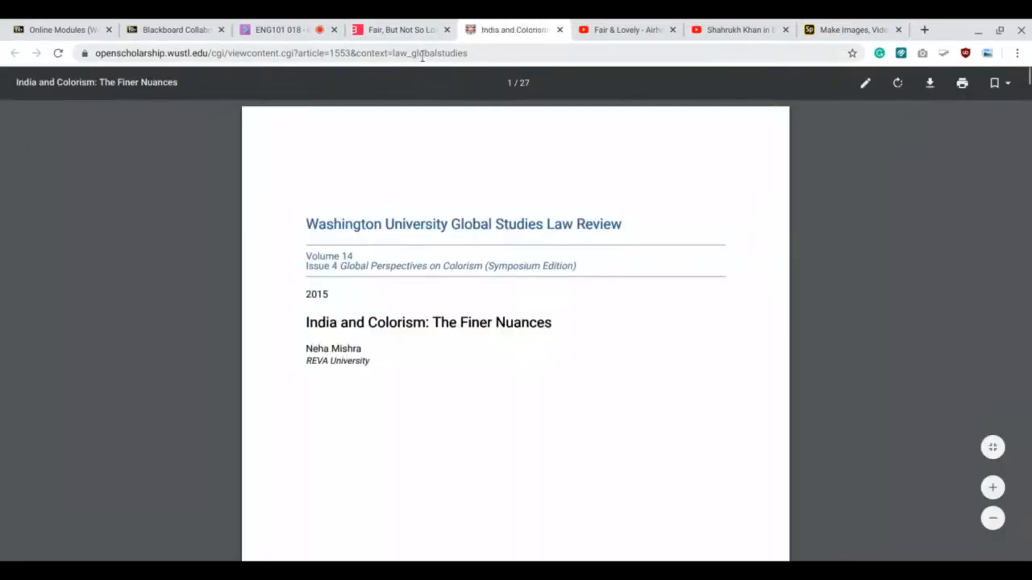
{"action": "left_click", "coordinate": [422, 53]}
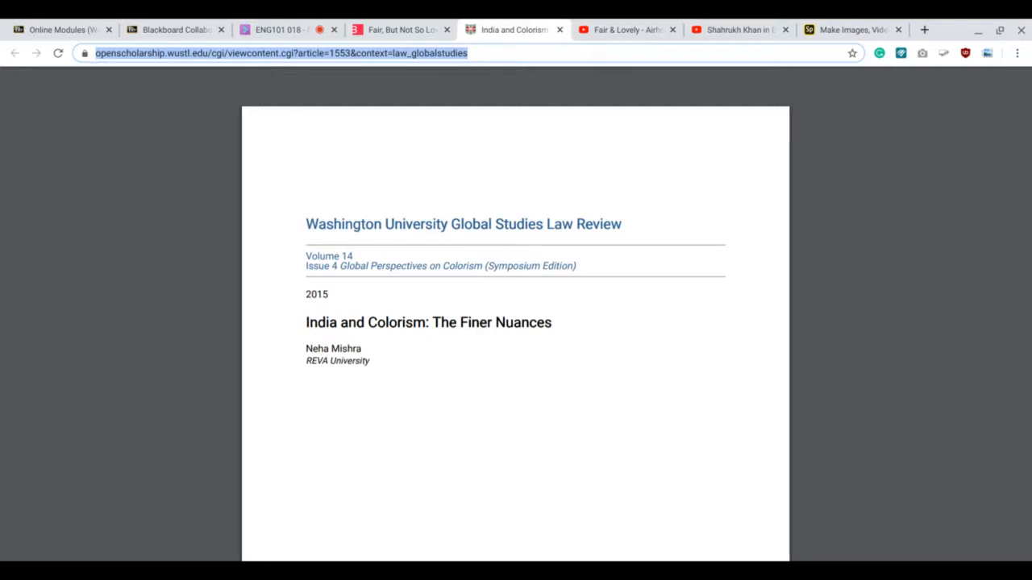
Check in the article which words carry the link, comparing them with the pasted paragraph on the Adobe Spark page.
{"action": "left_click", "coordinate": [875, 27]}
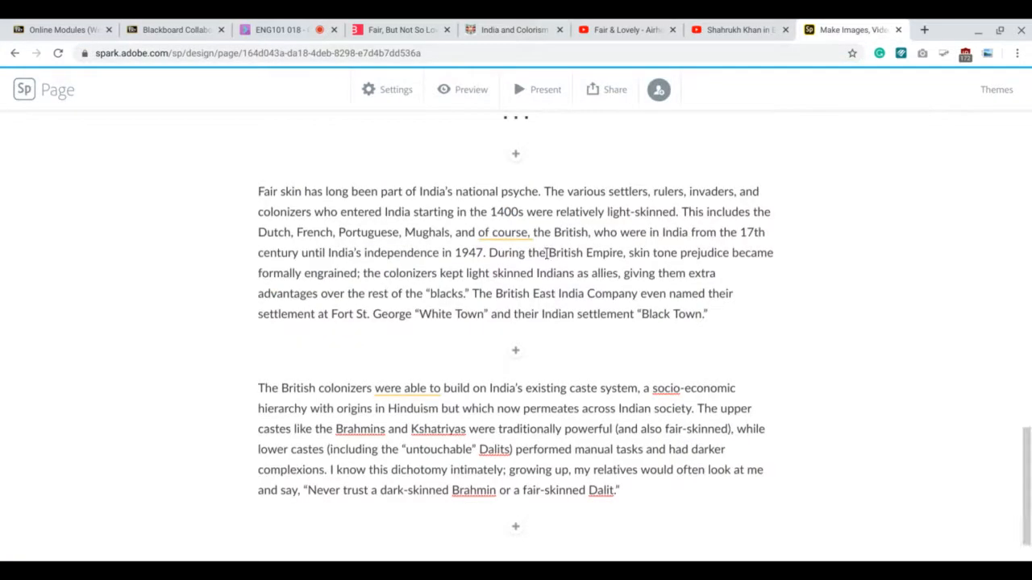
{"action": "left_click", "coordinate": [395, 29]}
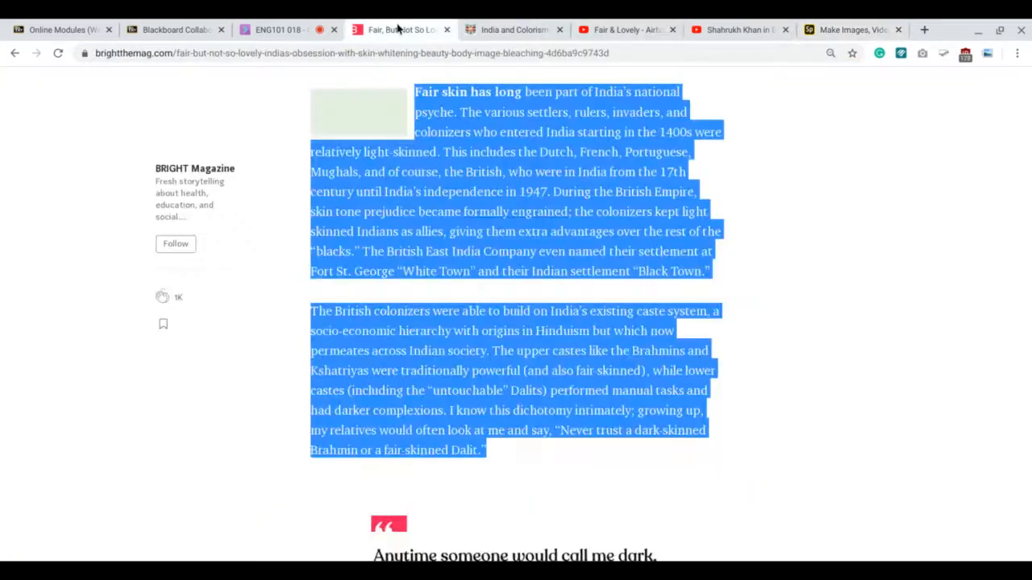
{"action": "left_click", "coordinate": [479, 172]}
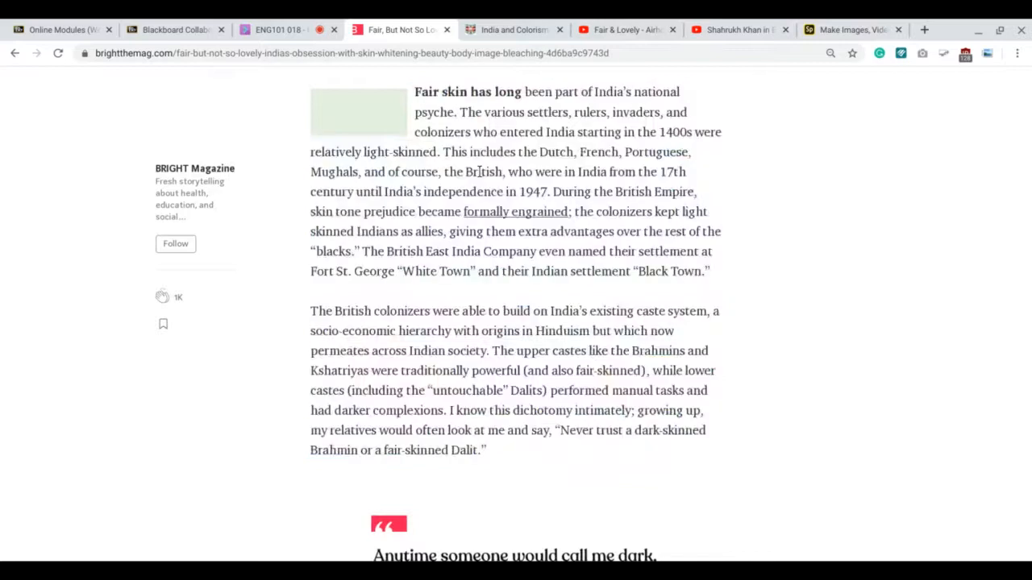
{"action": "left_click", "coordinate": [851, 27]}
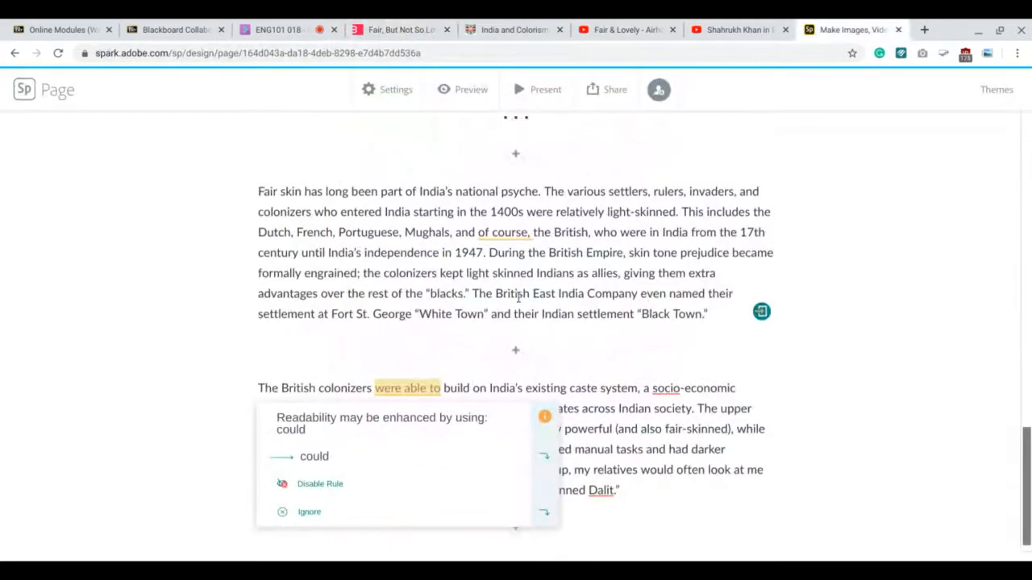
Select "formally engrained" in the pasted paragraph and add a link with the copied openscholarship.wustl.edu PDF address.
{"action": "left_click", "coordinate": [259, 274]}
{"action": "left_click_drag", "start_coordinate": [259, 274], "coordinate": [357, 274]}
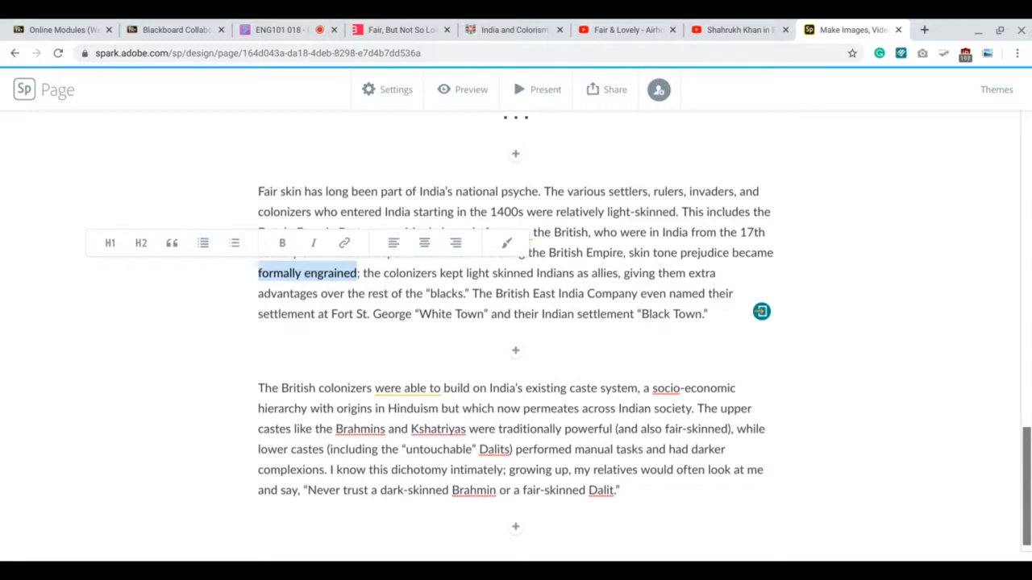
{"action": "left_click", "coordinate": [259, 274]}
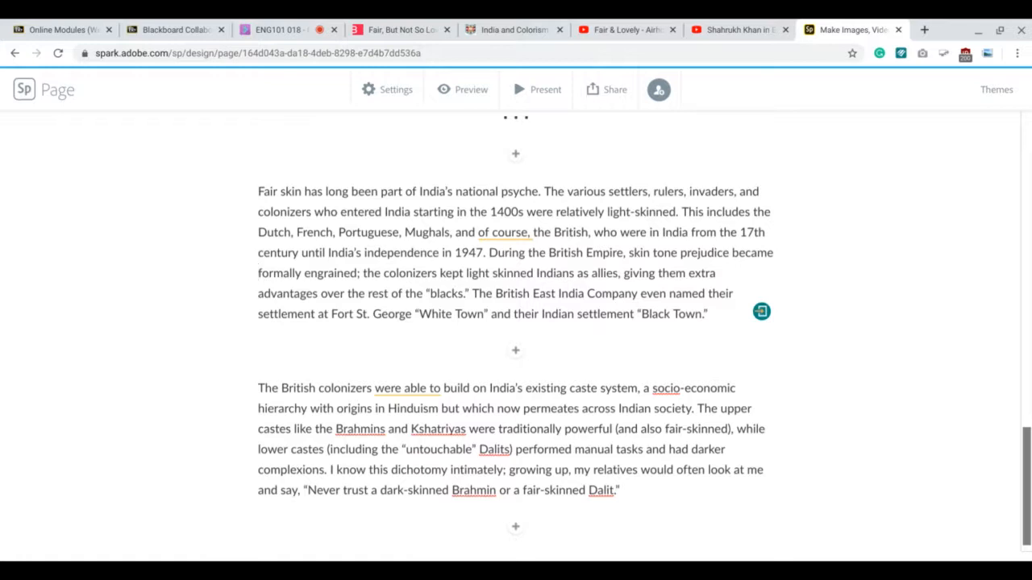
{"action": "left_click_drag", "start_coordinate": [258, 273], "coordinate": [357, 273]}
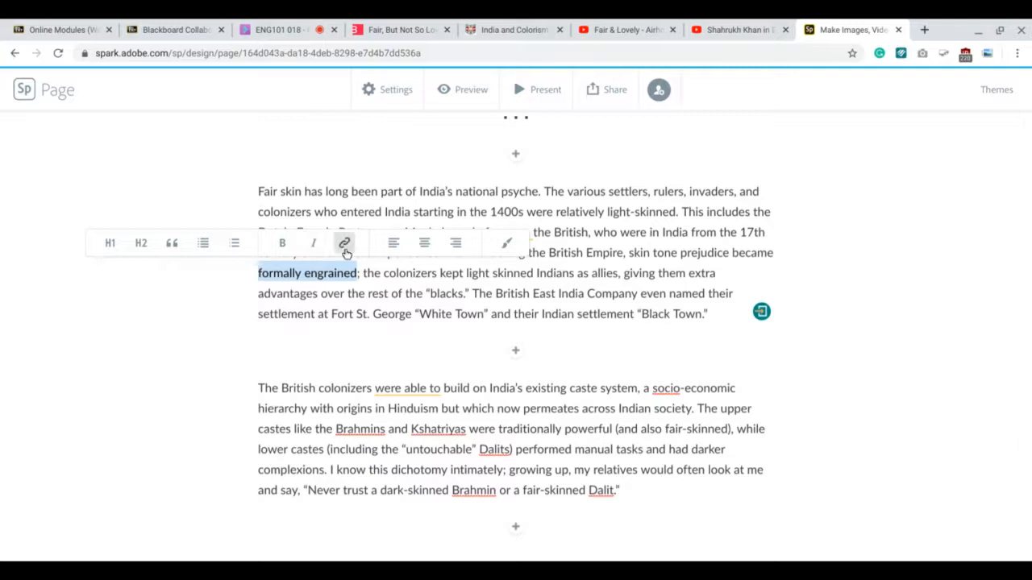
{"action": "left_click", "coordinate": [345, 253]}
{"action": "key", "text": "ctrl+v"}
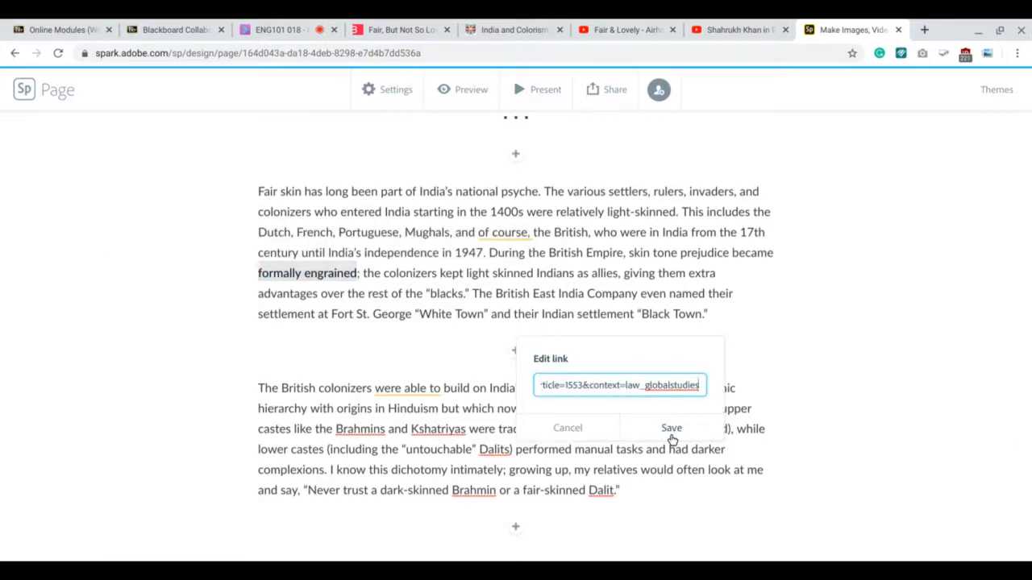
Go back to the "India and Colorism: The Finer Nuances" PDF and copy its complete web address.
{"action": "left_click", "coordinate": [499, 30]}
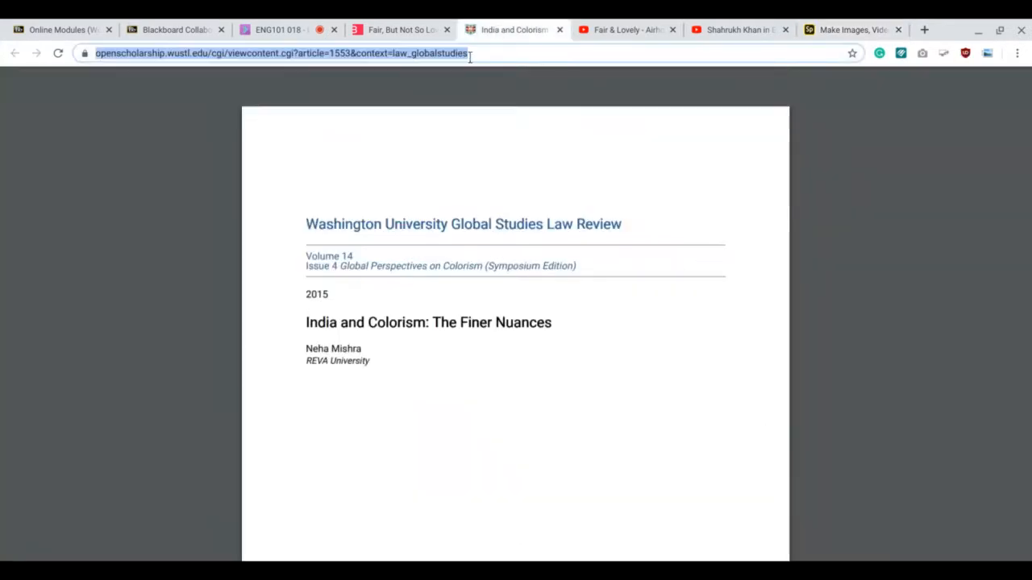
{"action": "left_click", "coordinate": [470, 53]}
{"action": "key", "text": "ctrl+a"}
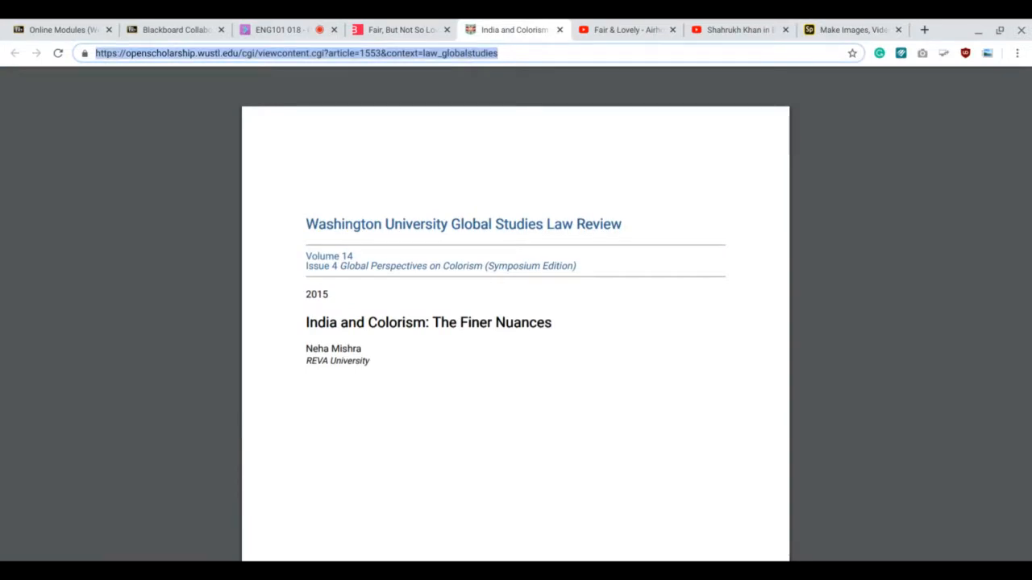
Return to the Adobe Spark page, replace the "formally engrained" link address with the copied PDF address, and save the link.
{"action": "left_click", "coordinate": [836, 32]}
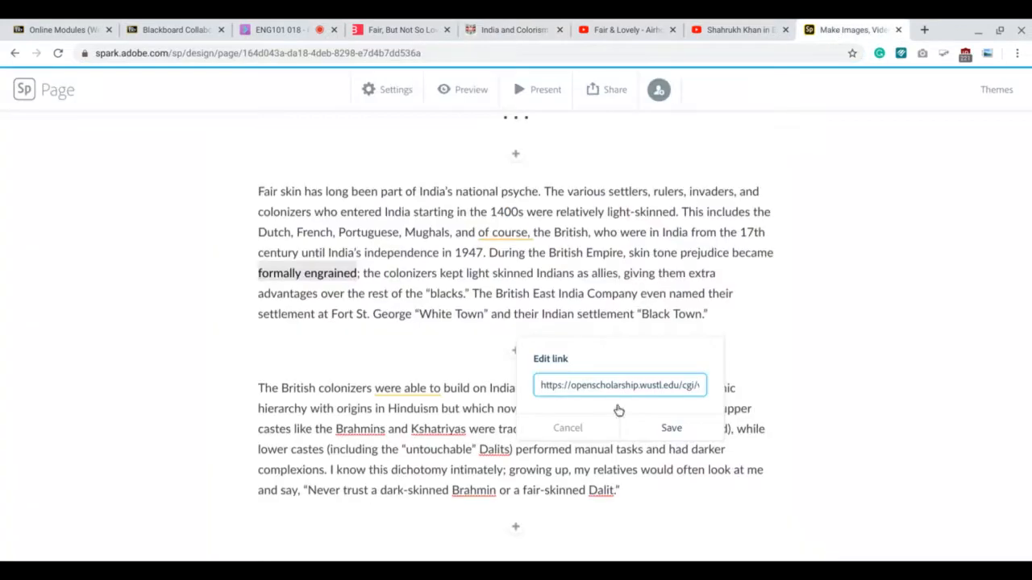
{"action": "key", "text": "ctrl+a"}
{"action": "key", "text": "BackSpace"}
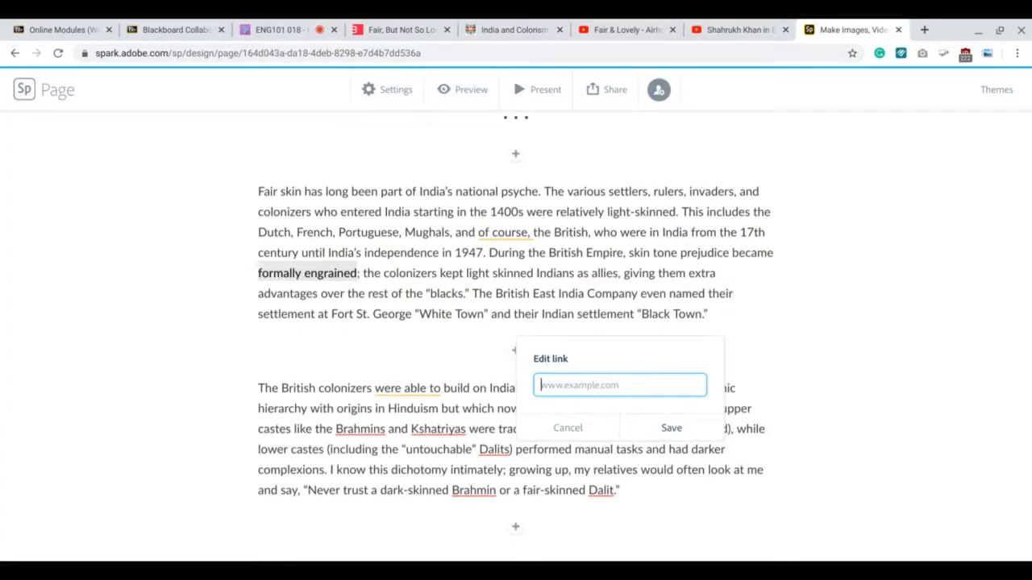
{"action": "key", "text": "ctrl+v"}
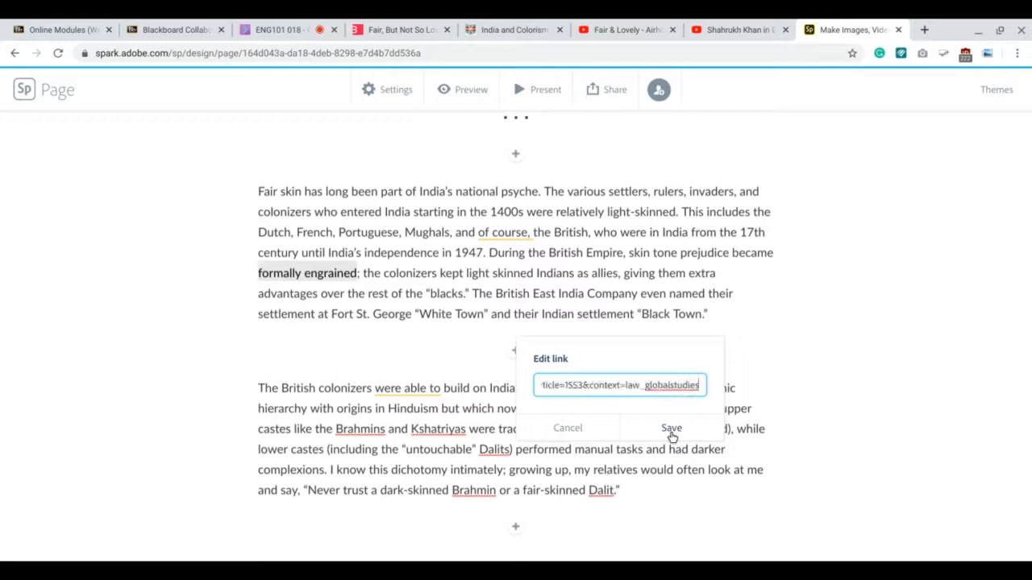
{"action": "left_click", "coordinate": [672, 429]}
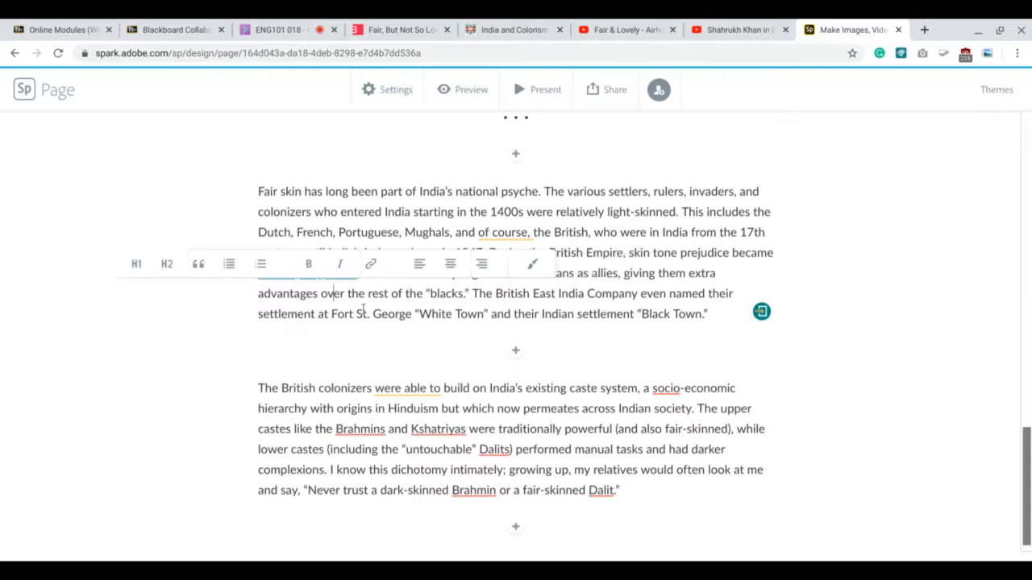
{"action": "left_click", "coordinate": [330, 387]}
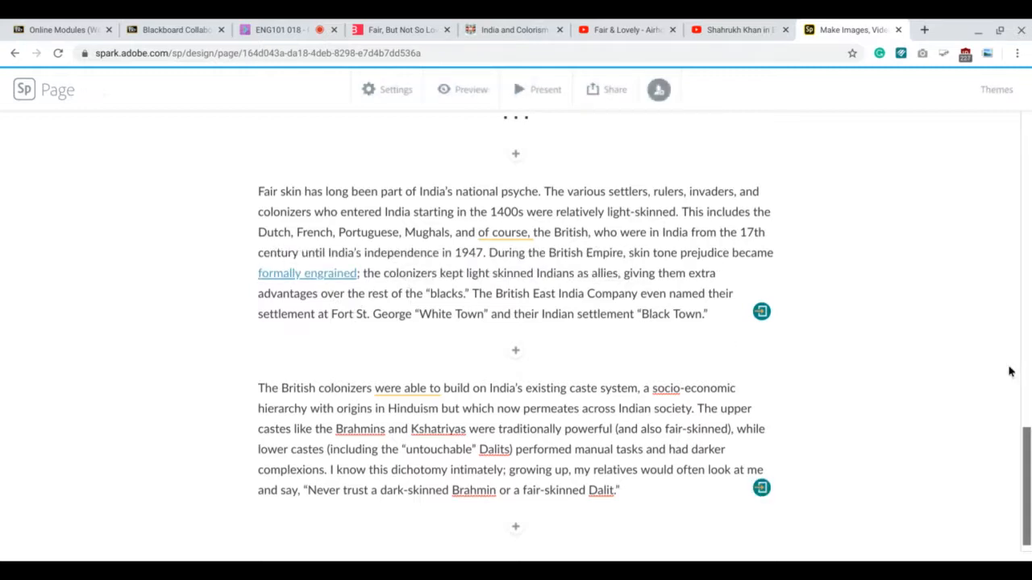
Check the article's next passage, then add a quote-styled text section below the last paragraph on the Adobe Spark page.
{"action": "left_click_drag", "start_coordinate": [1024, 450], "coordinate": [1024, 456]}
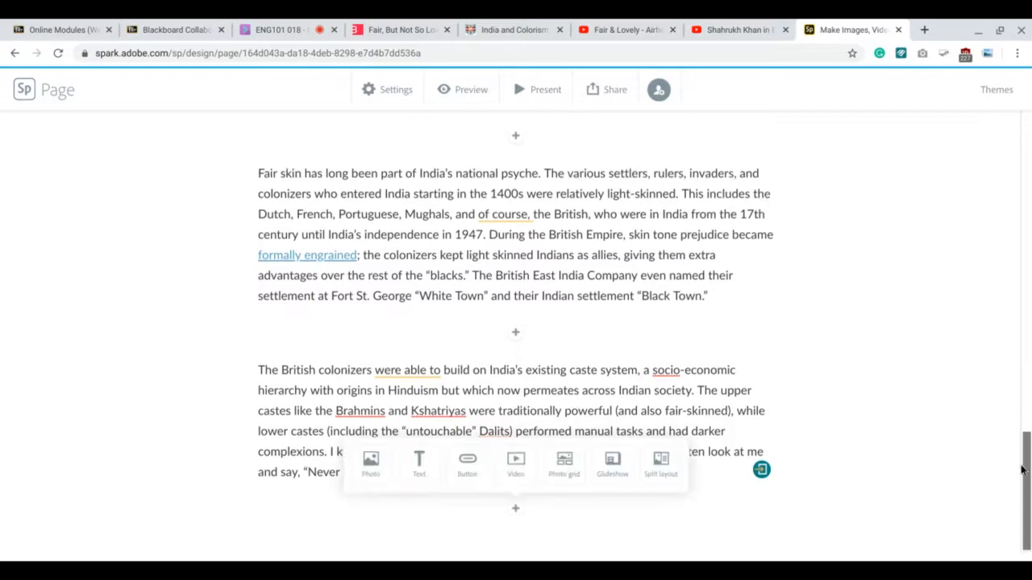
{"action": "left_click", "coordinate": [418, 32]}
{"action": "scroll", "coordinate": [569, 457], "scroll_direction": "down", "scroll_amount": 4}
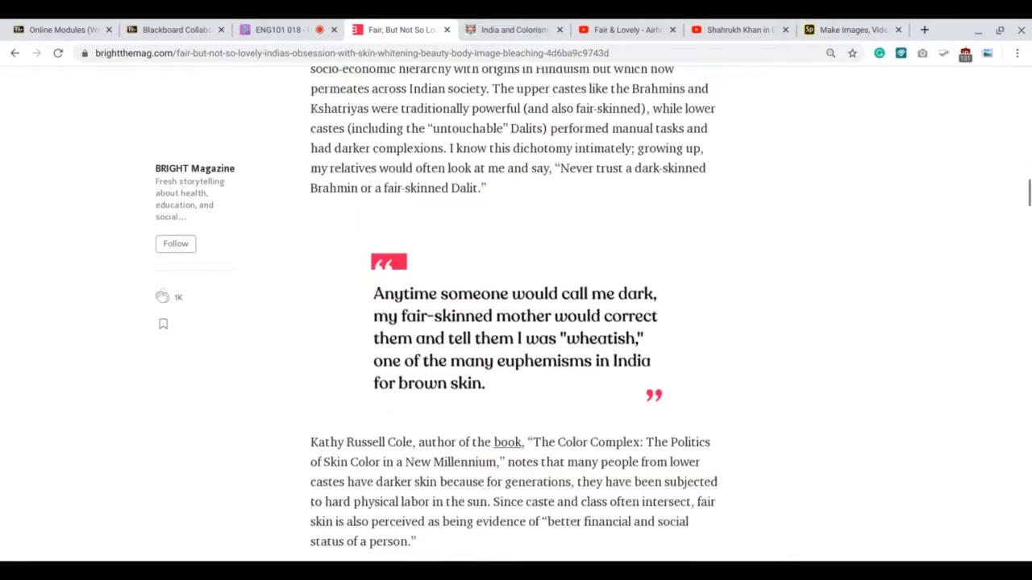
{"action": "left_click", "coordinate": [852, 29]}
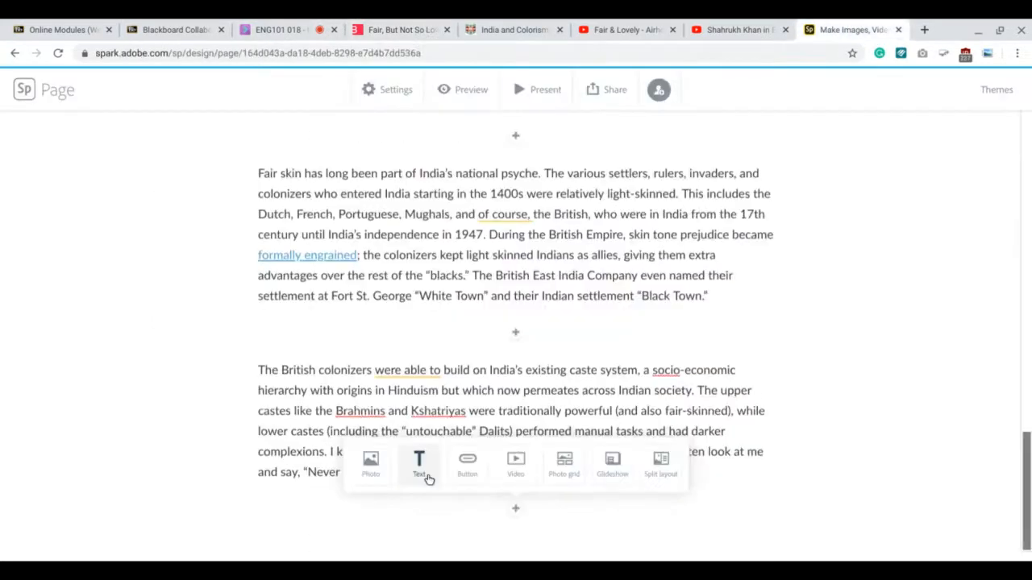
{"action": "left_click", "coordinate": [425, 476]}
{"action": "left_click", "coordinate": [122, 441]}
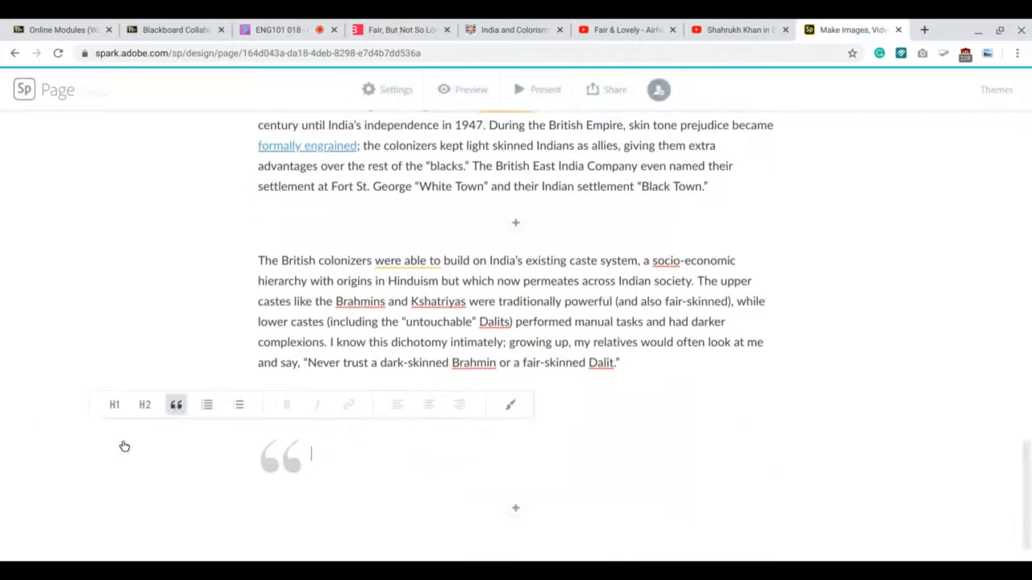
{"action": "left_click", "coordinate": [116, 409]}
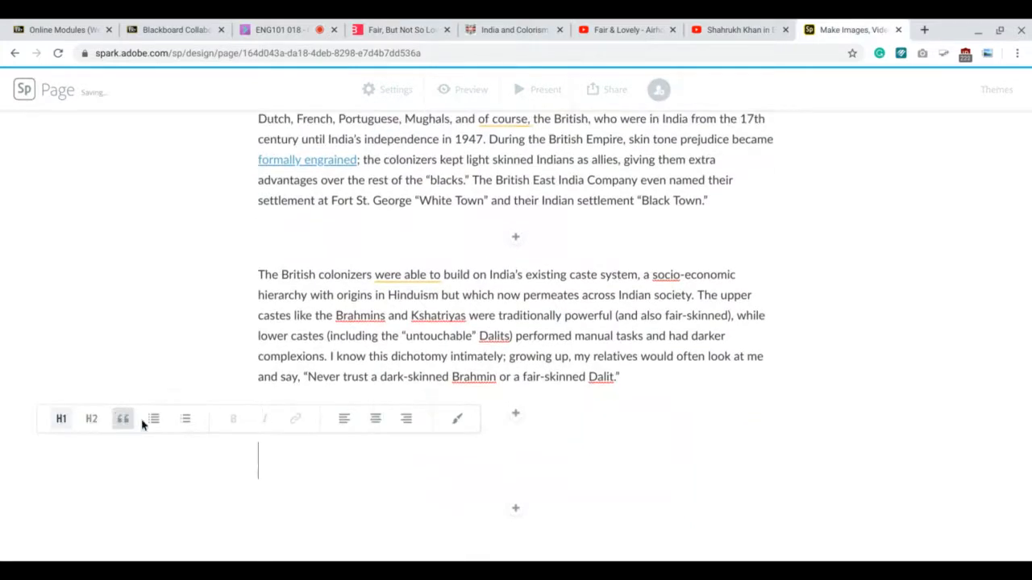
{"action": "left_click", "coordinate": [125, 424]}
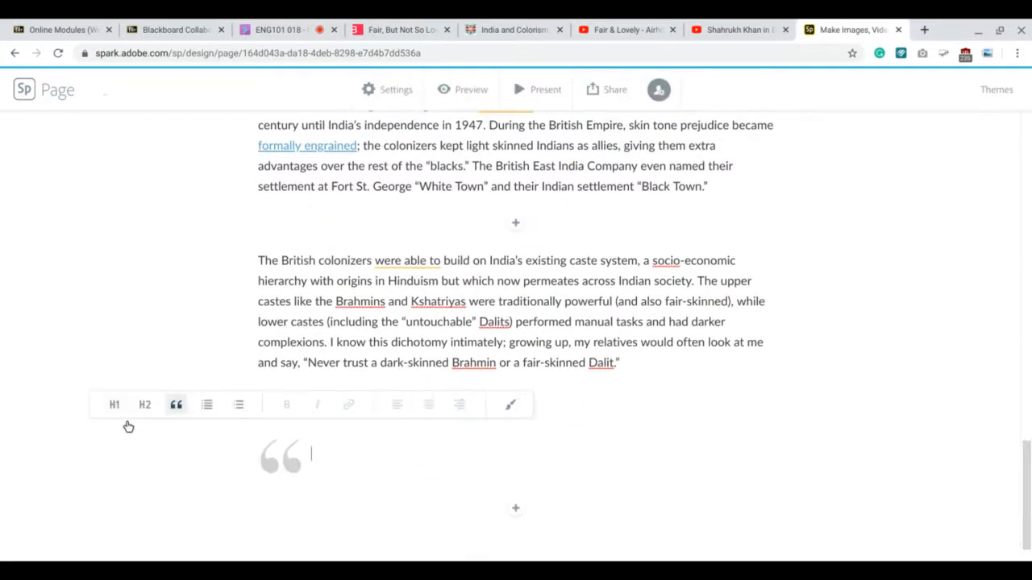
Enter "ANYTIME SOMEONE WOULD CALL ME DARK," as the opening of the block quote.
{"action": "type", "text": "ANYTIME SOMEONE WOULD A"}
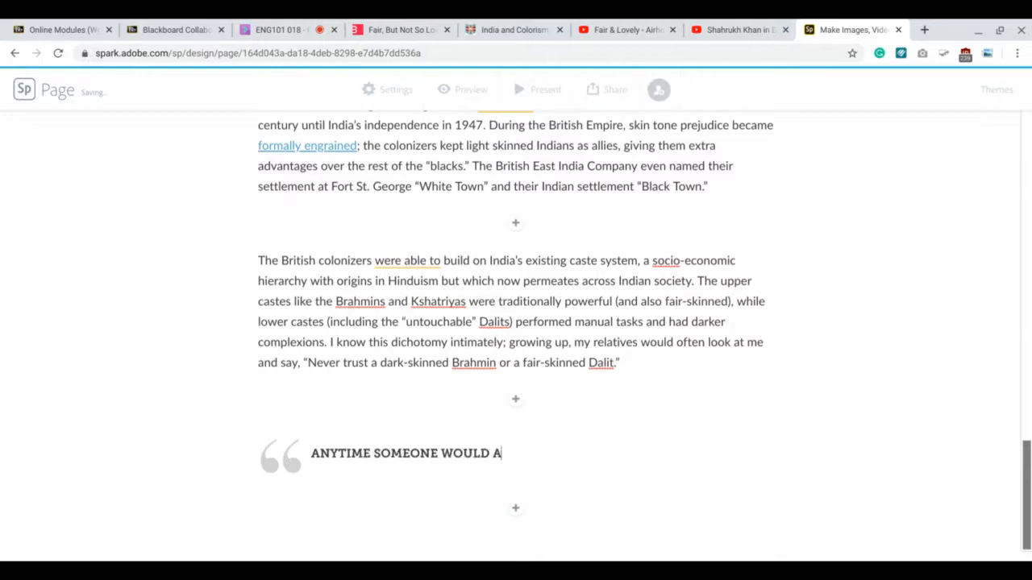
{"action": "key", "text": "BackSpace"}
{"action": "type", "text": "CALL ME DARK"}
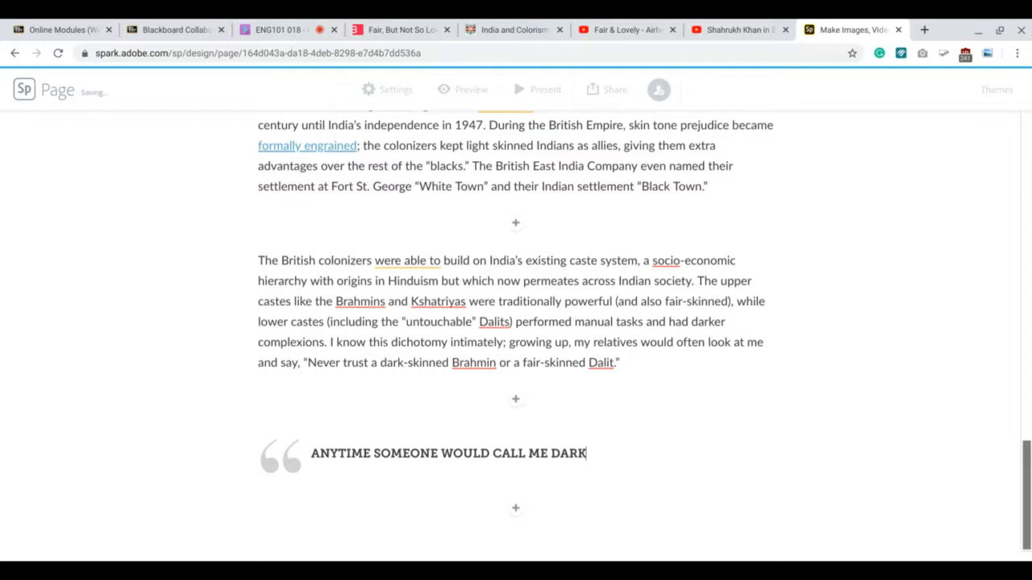
{"action": "type", "text": ","}
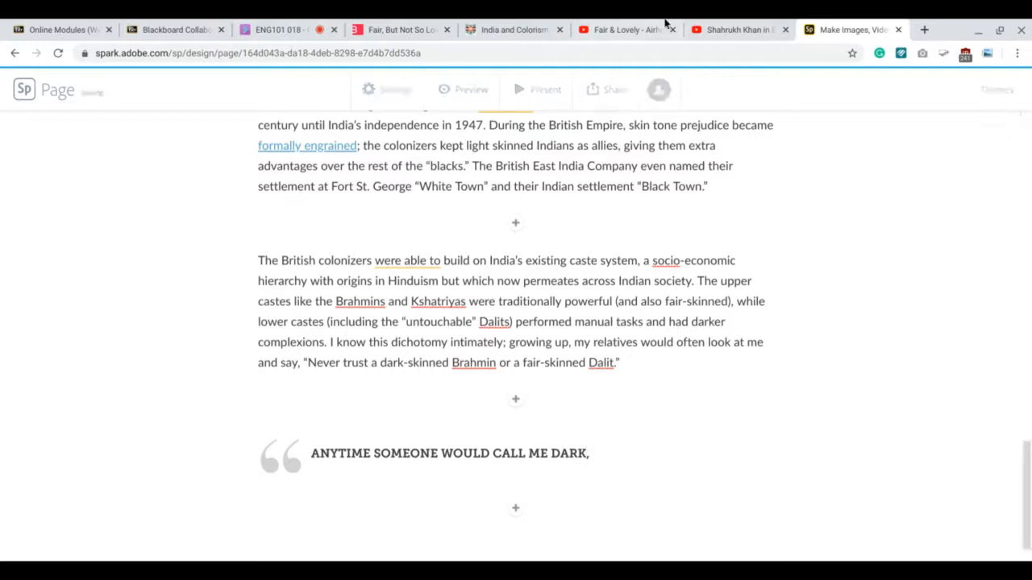
Read the pull quote in the article and continue the block quote with "MY FAIR-SKINNED MOTHER WOULD CORREC THEM AND CALL ME "WHEATISH,"".
{"action": "left_click", "coordinate": [419, 31]}
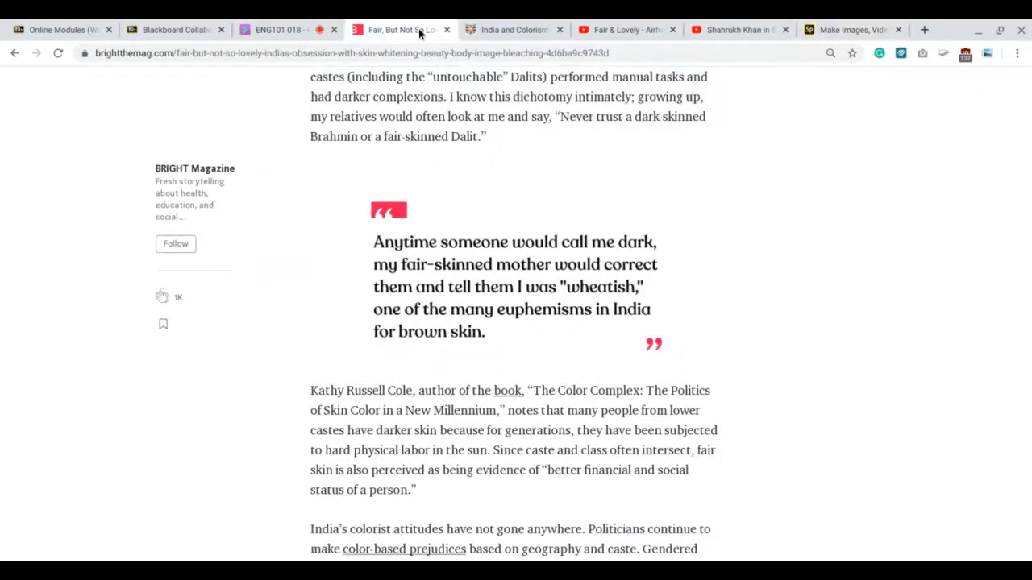
{"action": "left_click", "coordinate": [852, 30]}
{"action": "type", "text": "M"}
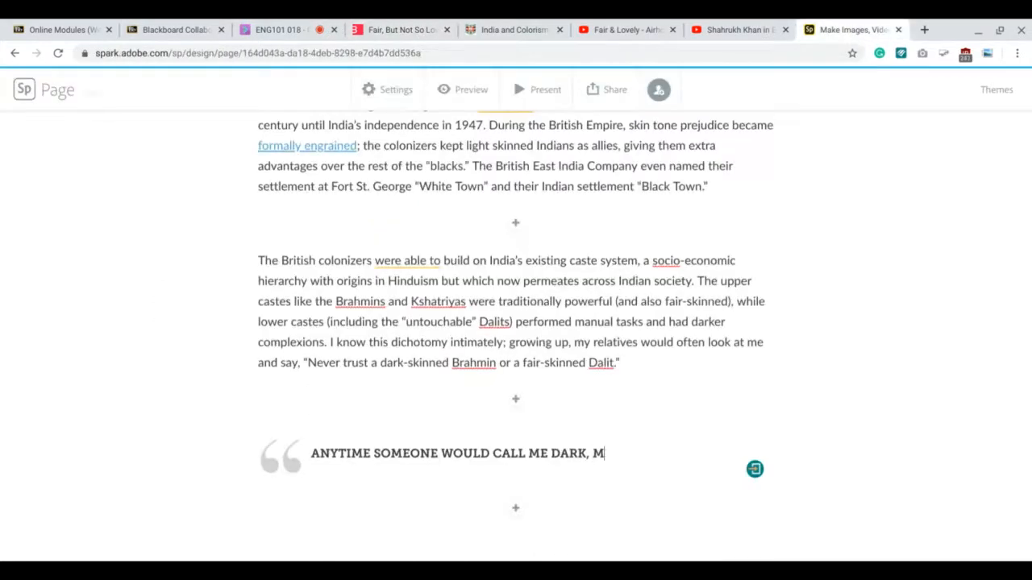
{"action": "type", "text": "Y FAIR-SKINNED MOTHER "}
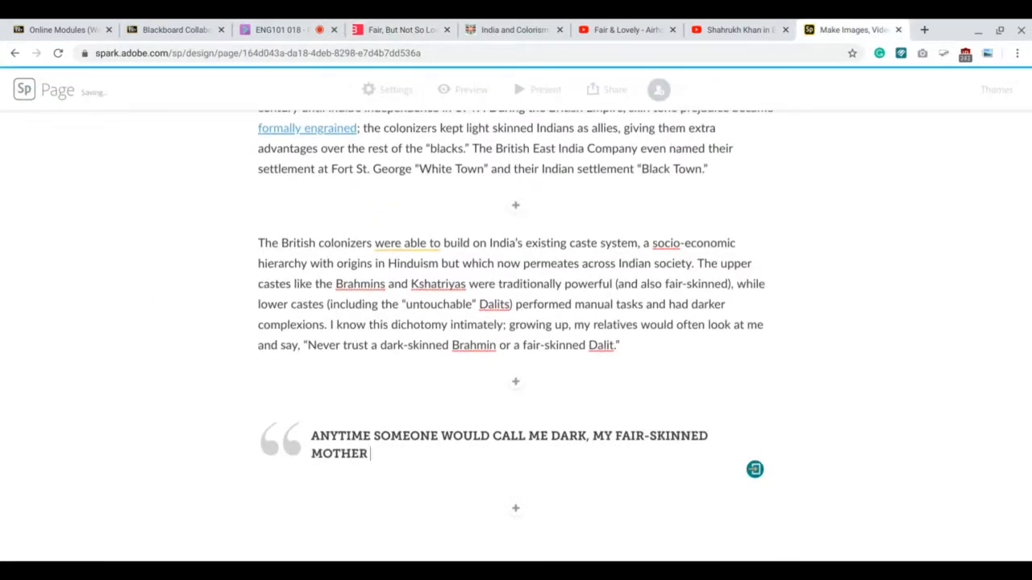
{"action": "type", "text": "WOULD CORRECTHEM AND CALL ME \""}
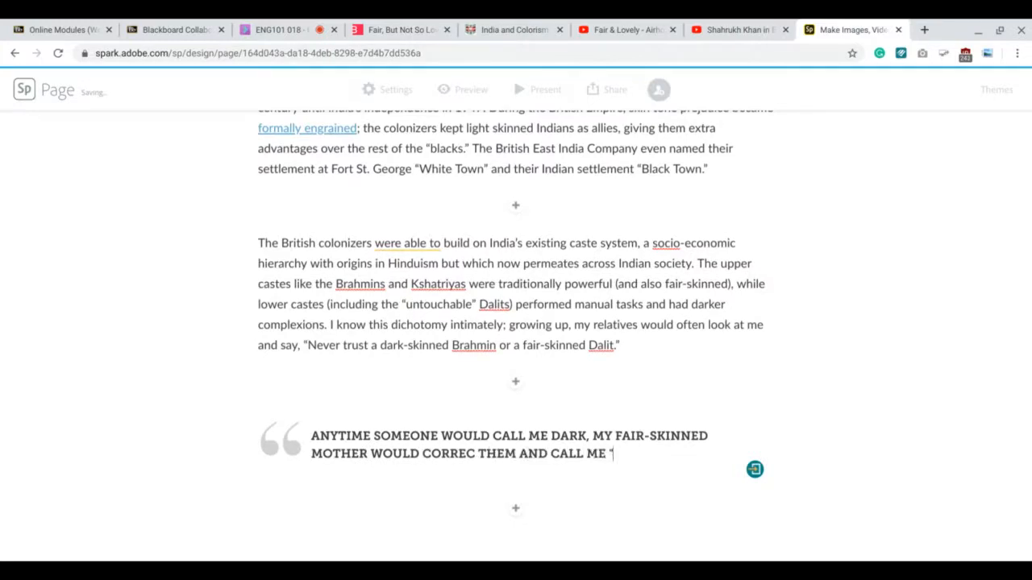
{"action": "type", "text": "WHEATIS"}
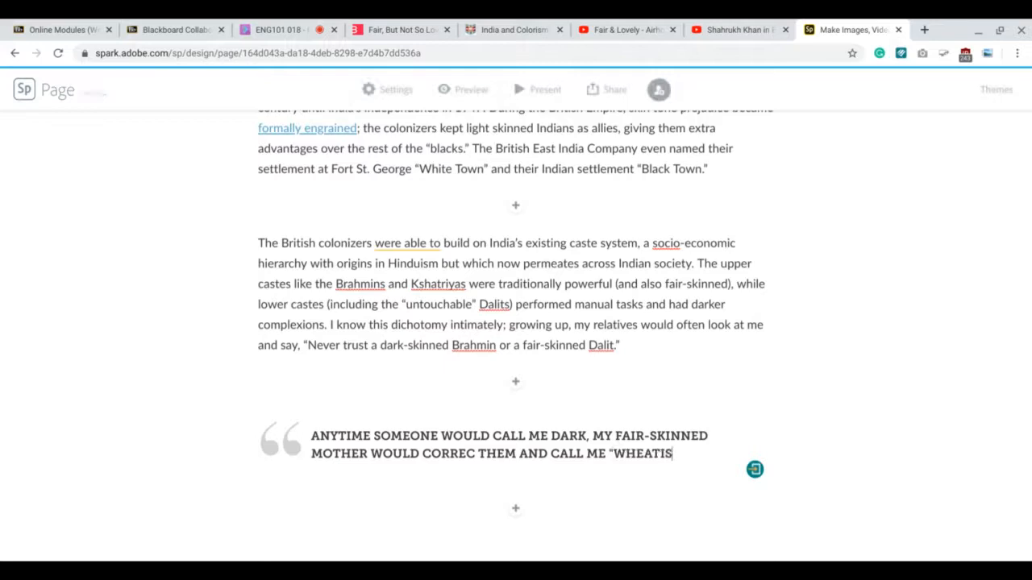
{"action": "type", "text": "H,\""}
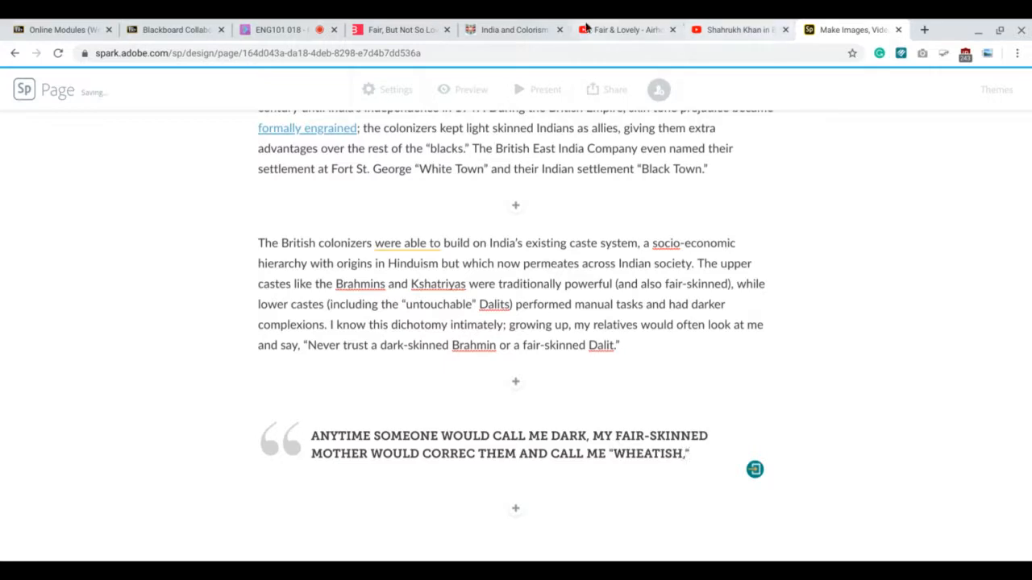
Compare the block quote with the article's wording and fix the misspelled verb so it reads "CORRECT".
{"action": "left_click", "coordinate": [382, 32]}
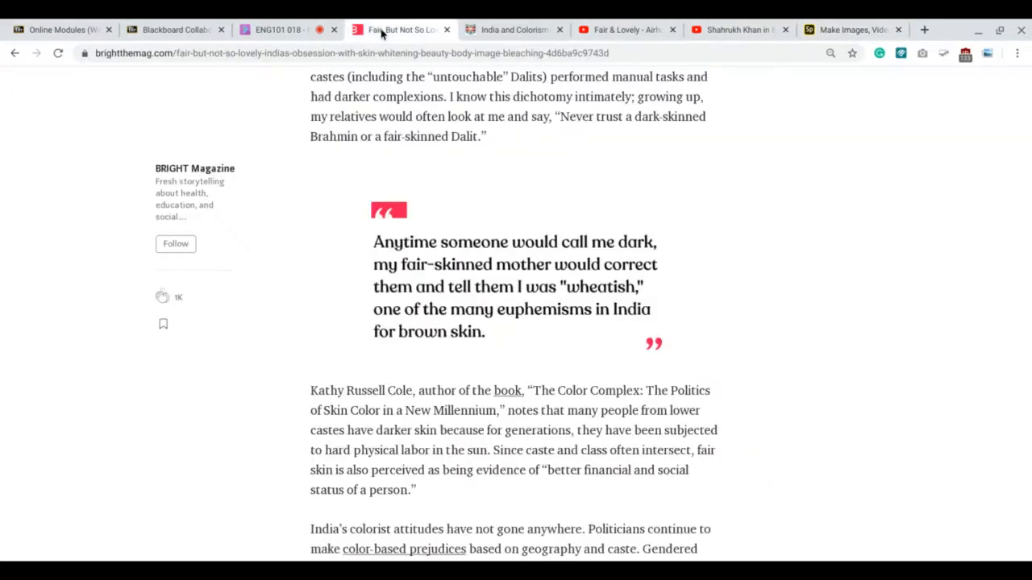
{"action": "left_click", "coordinate": [853, 29]}
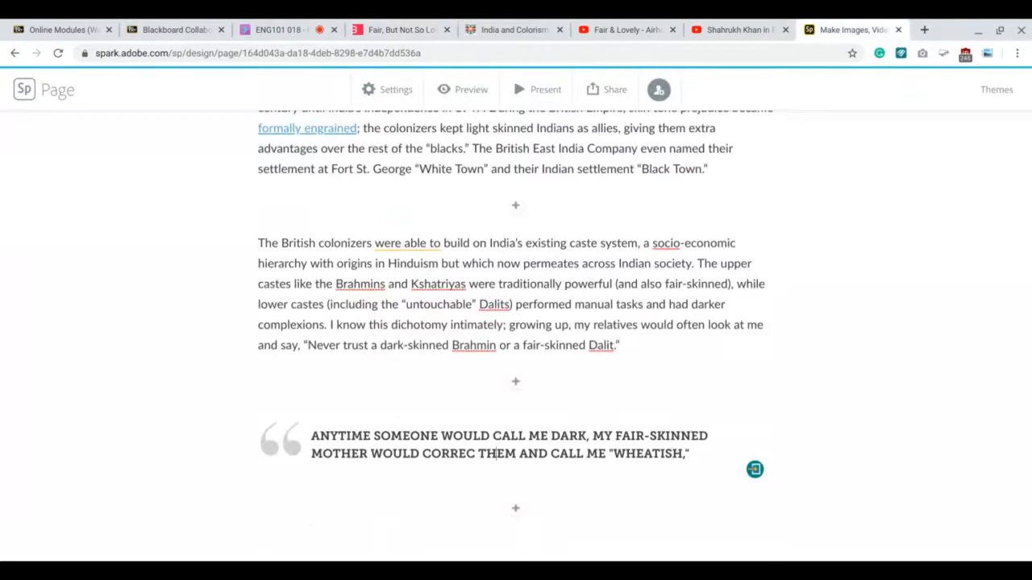
{"action": "left_click", "coordinate": [473, 453]}
{"action": "type", "text": "T"}
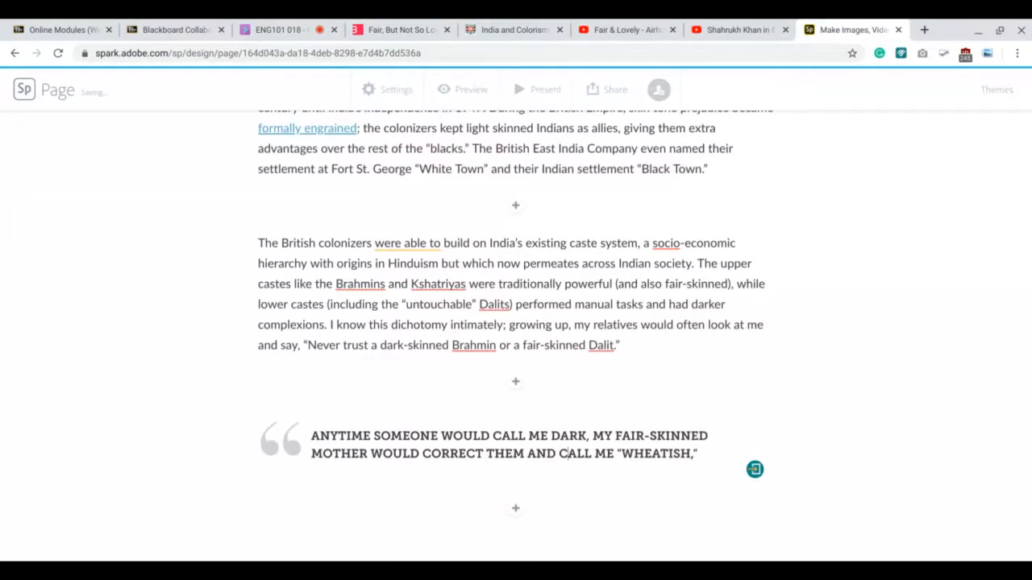
Replace "CALL ME" before "WHEATISH" in the block quote with "TELL THEM I WAS".
{"action": "key", "text": "Left"}
{"action": "key", "text": "shift+Right"}
{"action": "key", "text": "shift+Right"}
{"action": "key", "text": "shift+Right"}
{"action": "key", "text": "shift+Right"}
{"action": "key", "text": "shift+Right"}
{"action": "key", "text": "shift+Right"}
{"action": "key", "text": "shift+Right"}
{"action": "type", "text": "T"}
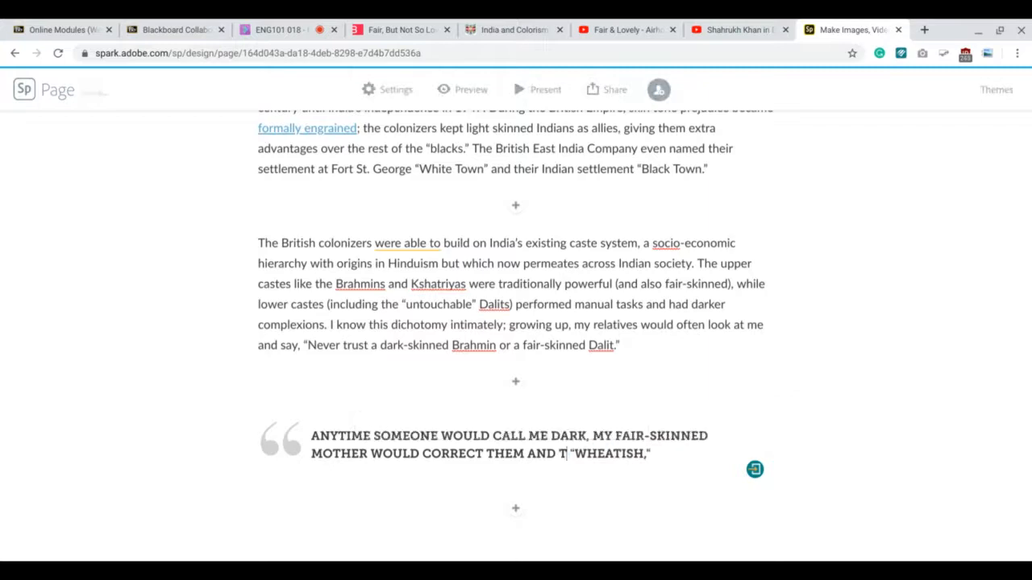
{"action": "type", "text": "ELL THEM I WAS"}
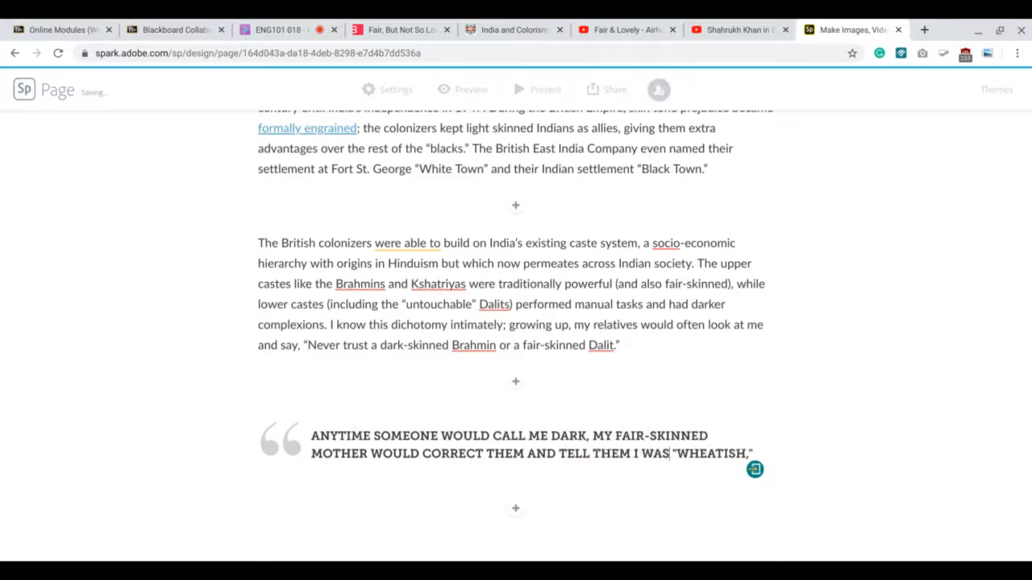
Check the article's wording and continue the block quote after "WHEATISH," with "ONE OF THE MANY EUPHEMISMS IN INDIA FOR".
{"action": "key", "text": "Right"}
{"action": "key", "text": "Right"}
{"action": "key", "text": "Right"}
{"action": "key", "text": "Right"}
{"action": "key", "text": "Right"}
{"action": "key", "text": "Right"}
{"action": "key", "text": "Right"}
{"action": "key", "text": "Right"}
{"action": "key", "text": "Right"}
{"action": "key", "text": "Right"}
{"action": "key", "text": "Right"}
{"action": "key", "text": "Right"}
{"action": "left_click", "coordinate": [409, 29]}
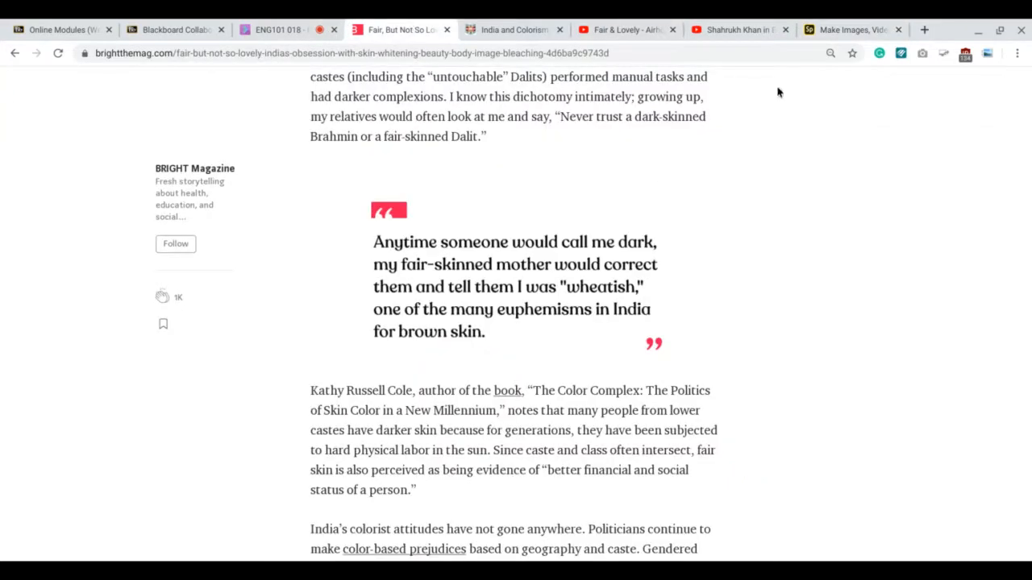
{"action": "left_click", "coordinate": [846, 29]}
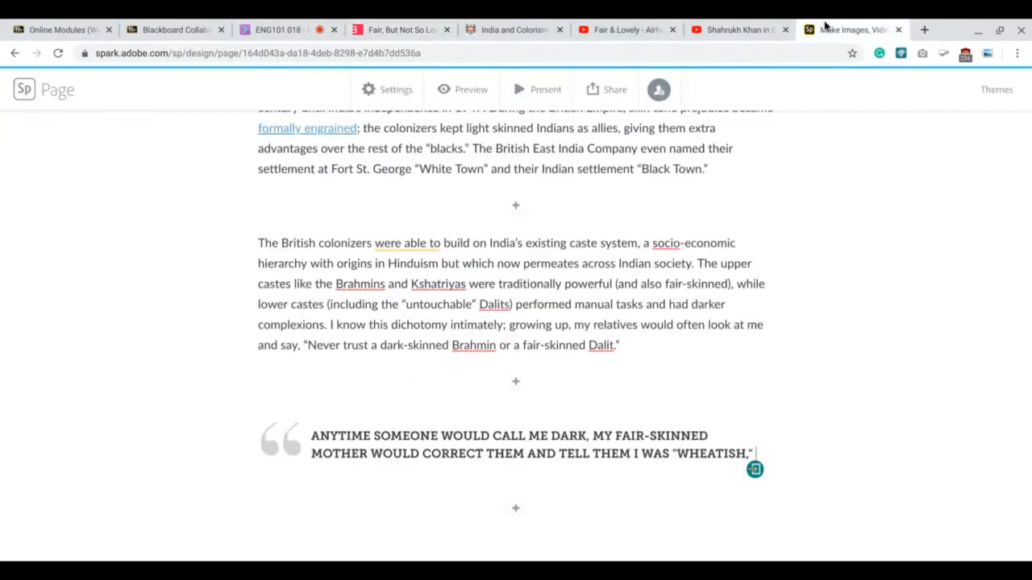
{"action": "type", "text": "ONE OF THE"}
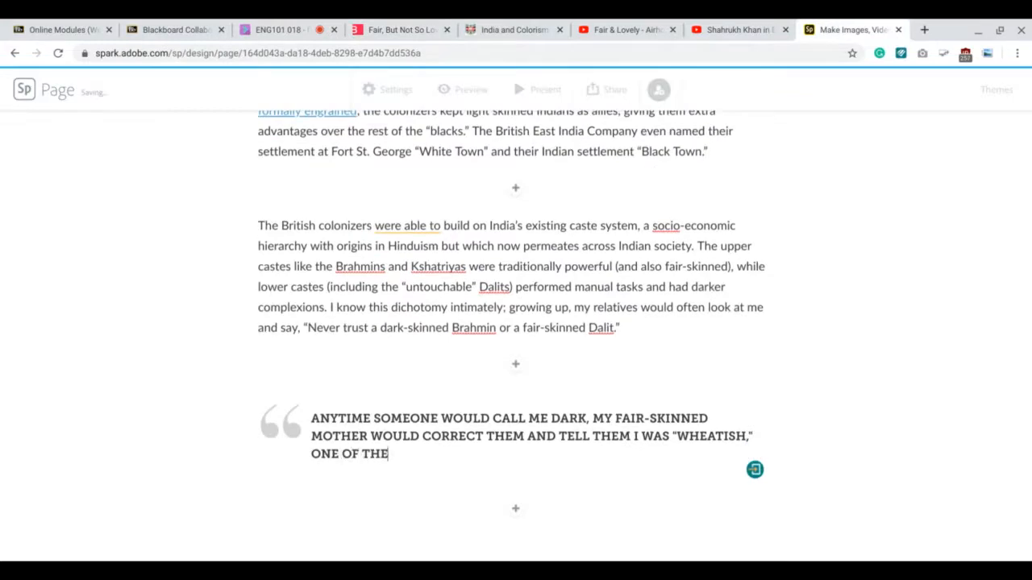
{"action": "type", "text": " MANY EUPHE"}
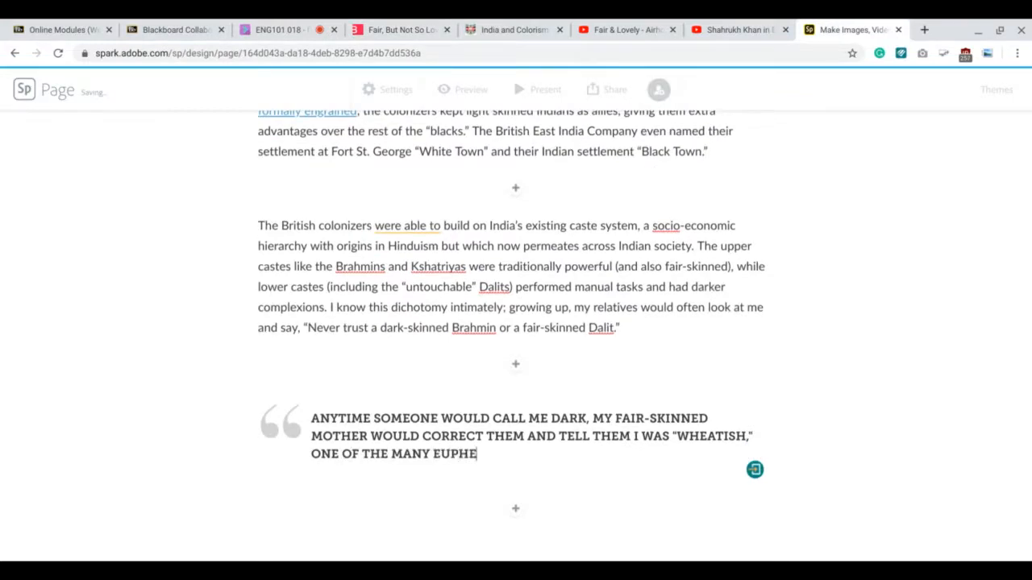
{"action": "type", "text": "MISMS IN INDIA FOR"}
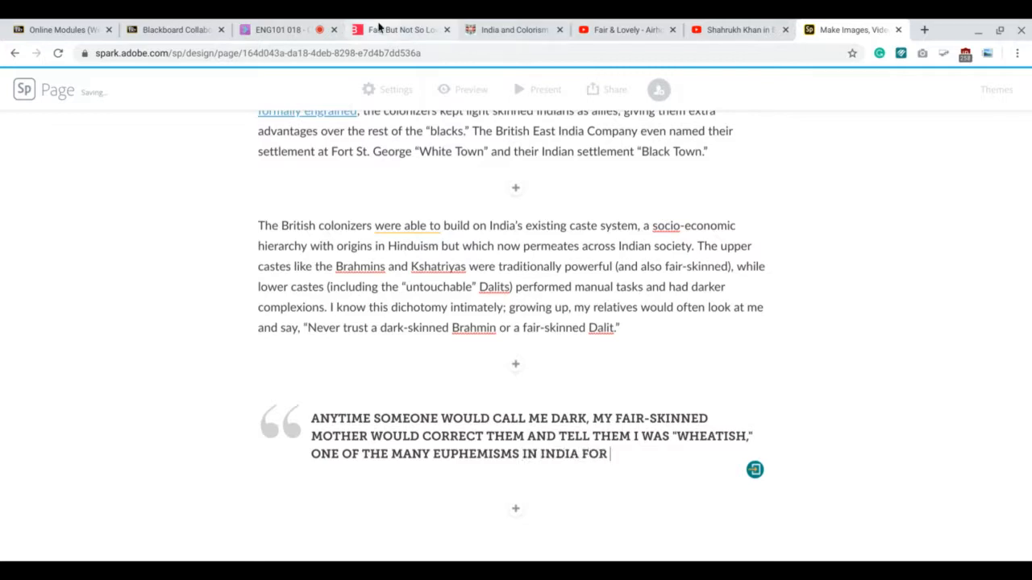
Check the pull quote's ending in the article and finish the block quote with "BROWN SKIN." and a closing quotation mark.
{"action": "left_click", "coordinate": [380, 29]}
{"action": "left_click", "coordinate": [860, 29]}
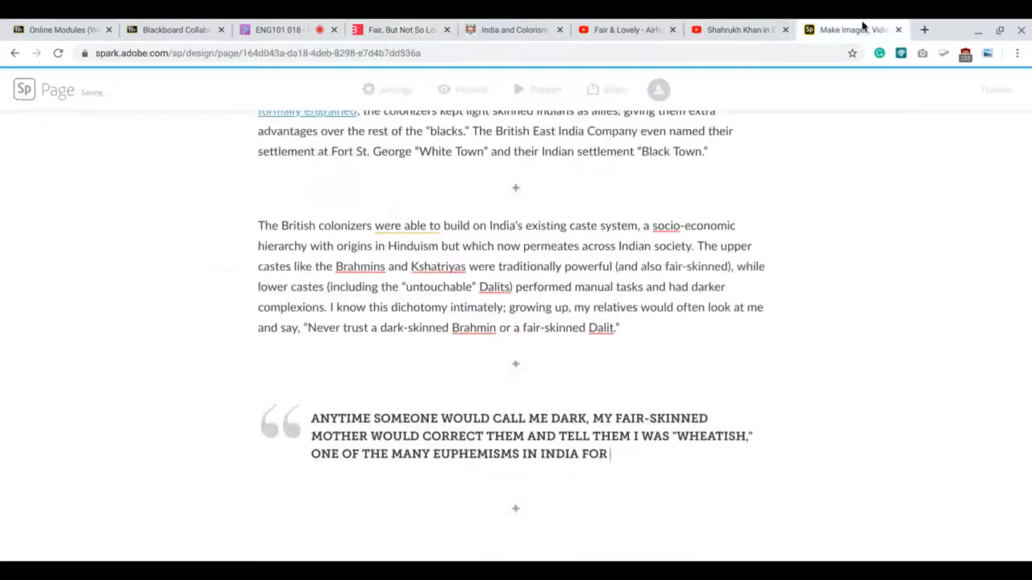
{"action": "type", "text": "B"}
{"action": "key", "text": "BackSpace"}
{"action": "type", "text": "BROWN SKIN.\""}
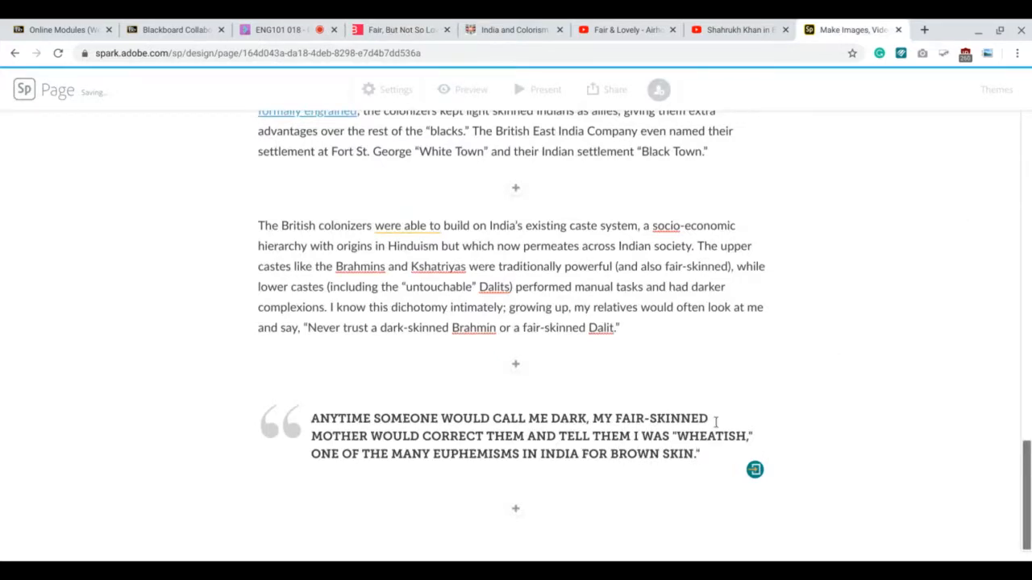
{"action": "left_click", "coordinate": [534, 528]}
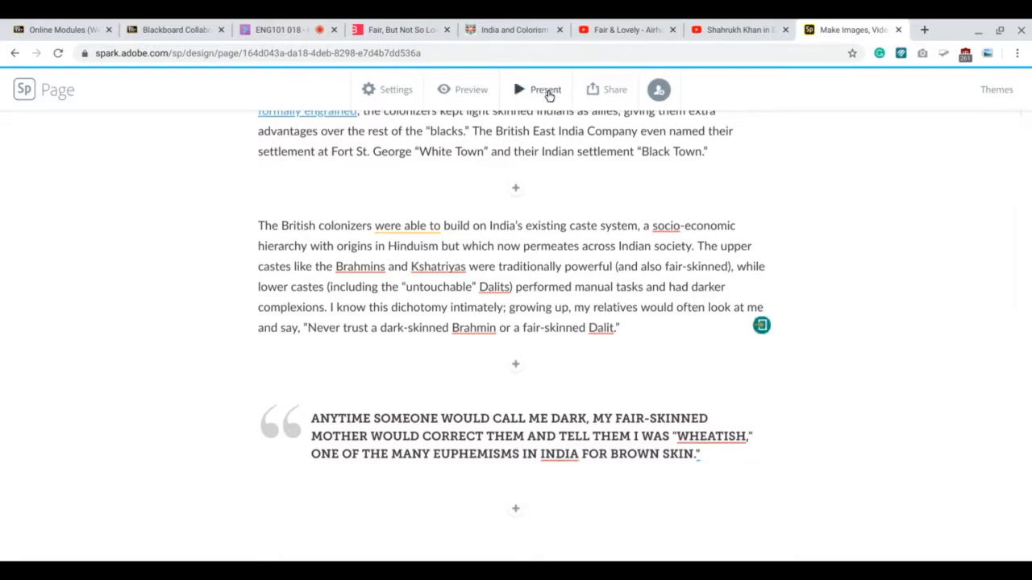
Preview the page, review it from the title image through to the pull quote, and return to the editor.
{"action": "left_click", "coordinate": [476, 89]}
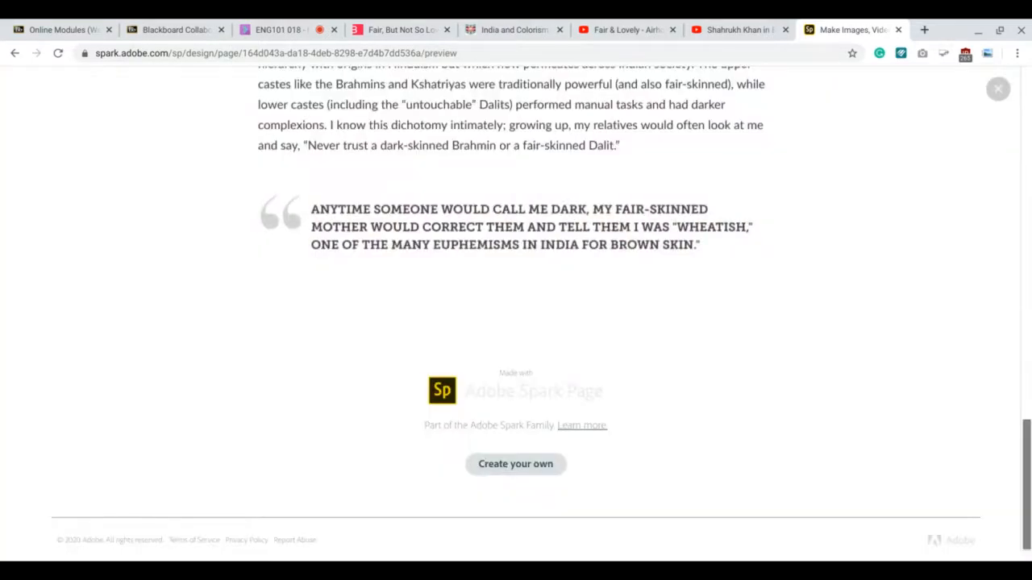
{"action": "left_click_drag", "start_coordinate": [1026, 447], "coordinate": [1019, 97]}
{"action": "scroll", "coordinate": [495, 225], "scroll_direction": "down", "scroll_amount": 5}
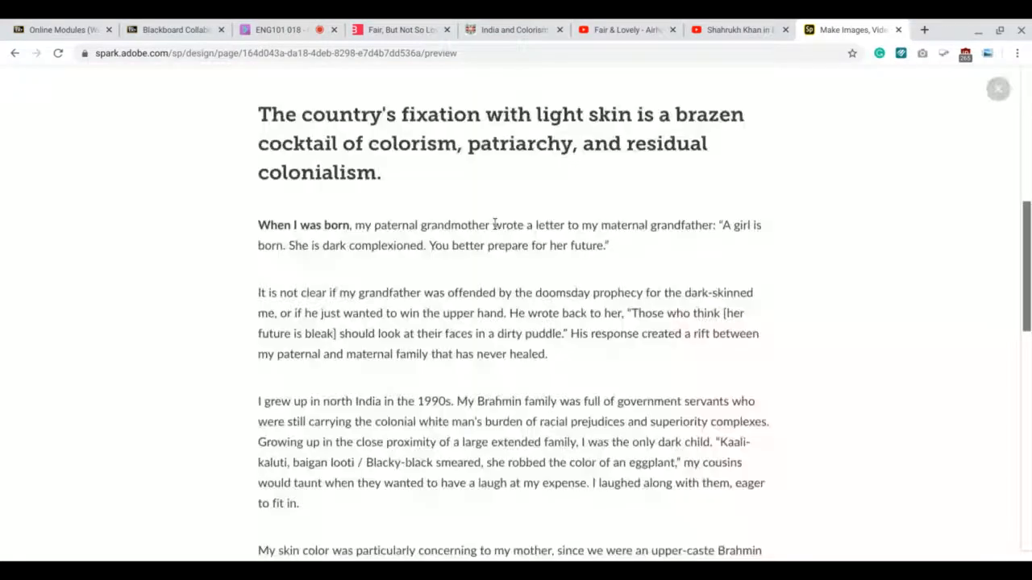
{"action": "scroll", "coordinate": [495, 225], "scroll_direction": "up", "scroll_amount": 5}
{"action": "scroll", "coordinate": [697, 119], "scroll_direction": "down", "scroll_amount": 1}
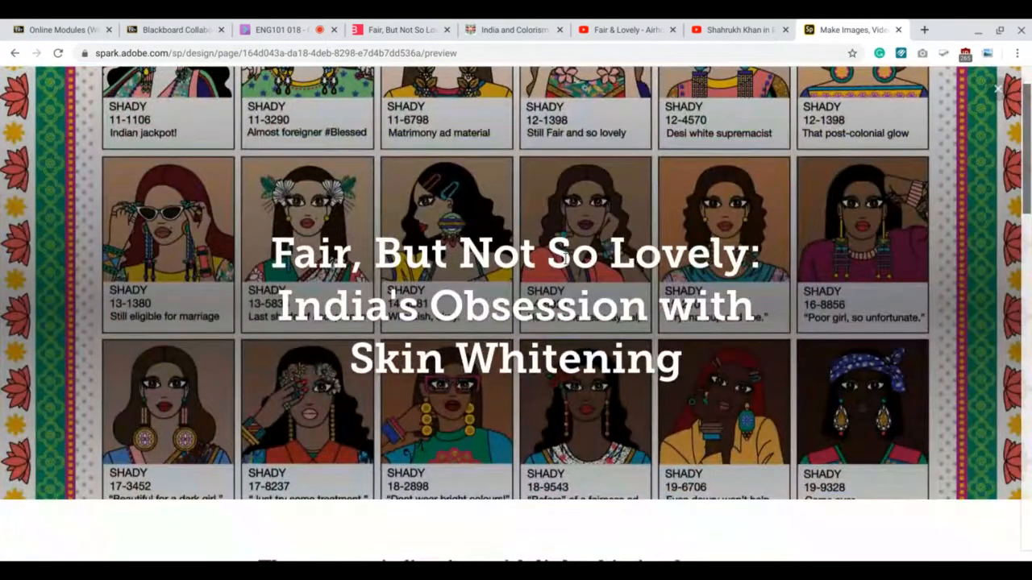
{"action": "scroll", "coordinate": [565, 256], "scroll_direction": "down", "scroll_amount": 3}
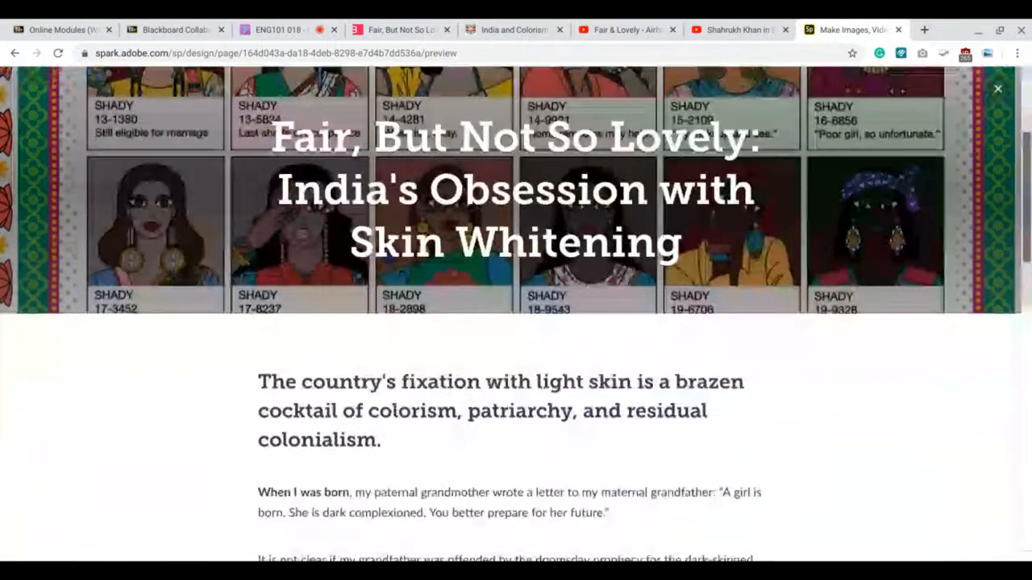
{"action": "scroll", "coordinate": [516, 307], "scroll_direction": "down", "scroll_amount": 3}
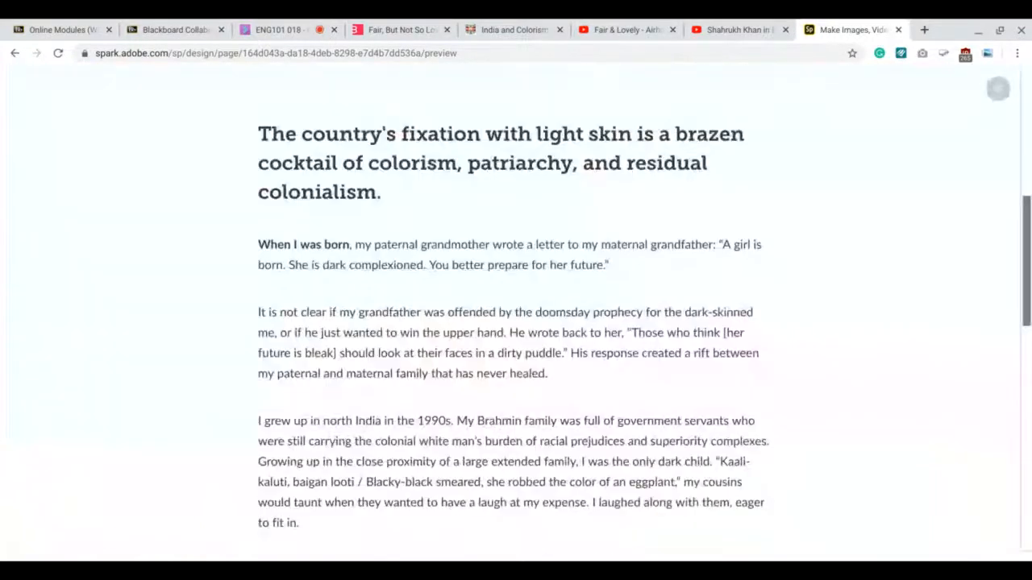
{"action": "scroll", "coordinate": [516, 307], "scroll_direction": "down", "scroll_amount": 3}
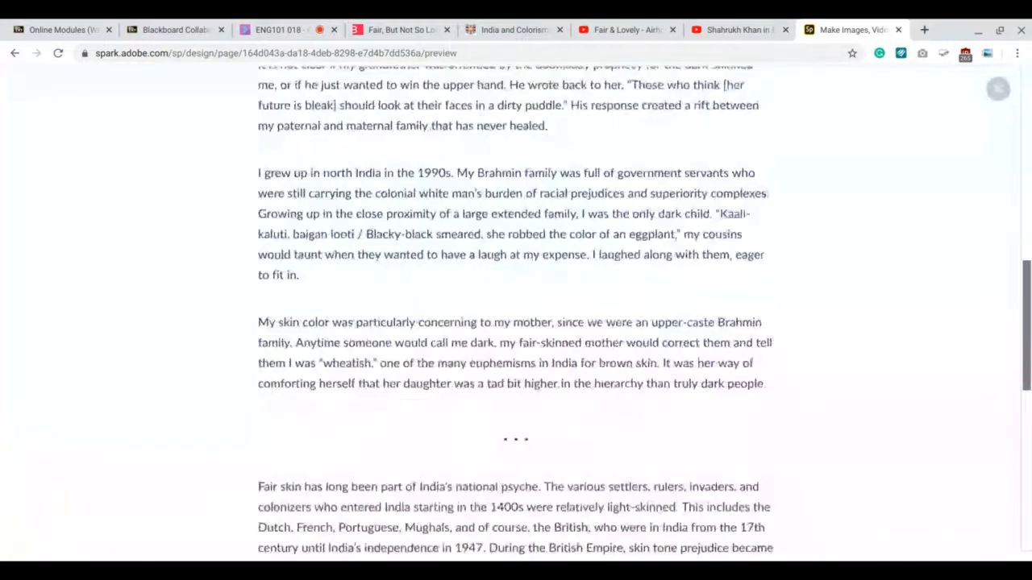
{"action": "scroll", "coordinate": [516, 306], "scroll_direction": "down", "scroll_amount": 8}
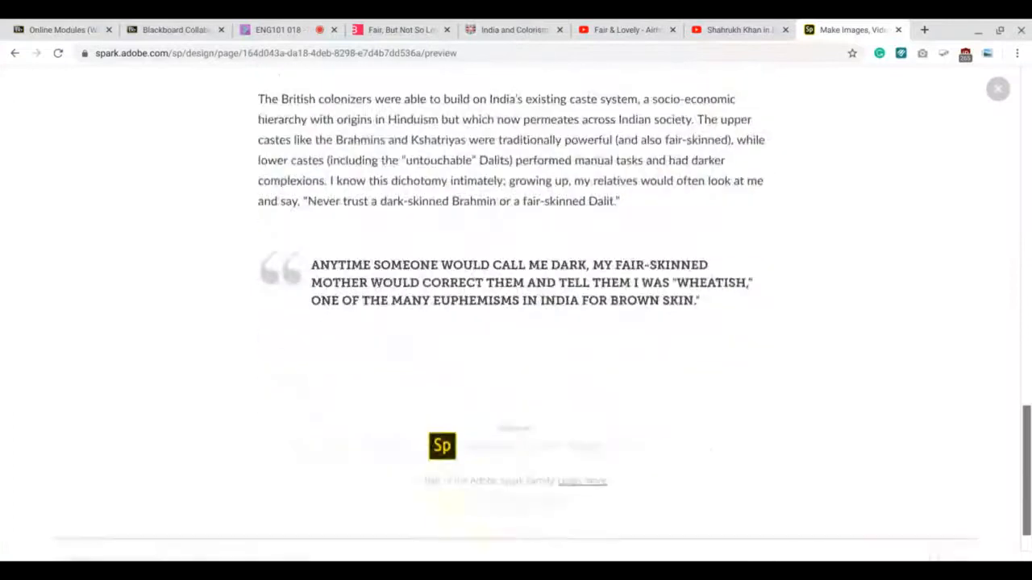
{"action": "scroll", "coordinate": [432, 161], "scroll_direction": "down", "scroll_amount": 1}
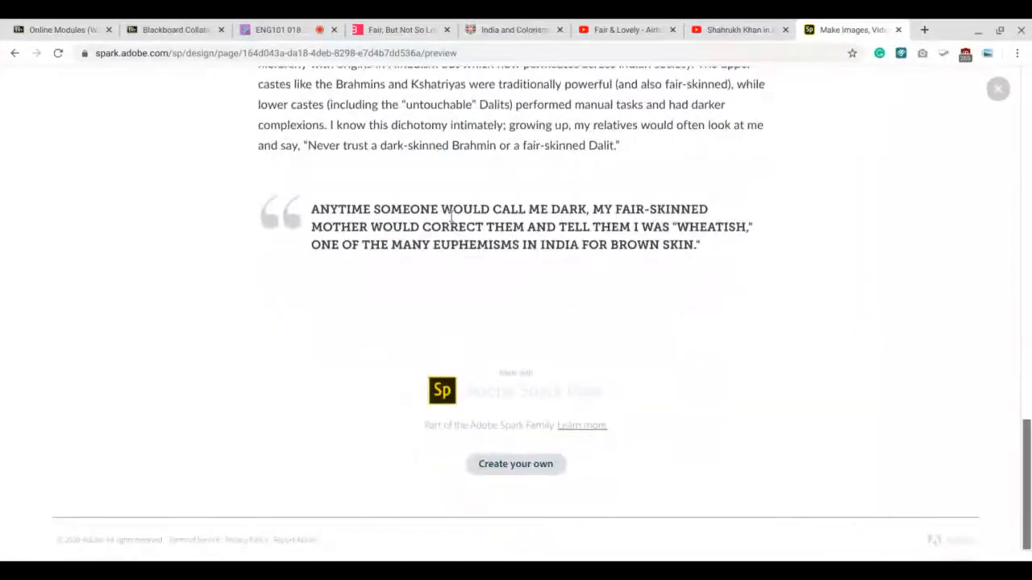
{"action": "scroll", "coordinate": [451, 216], "scroll_direction": "up", "scroll_amount": 1}
{"action": "scroll", "coordinate": [515, 306], "scroll_direction": "up", "scroll_amount": 5}
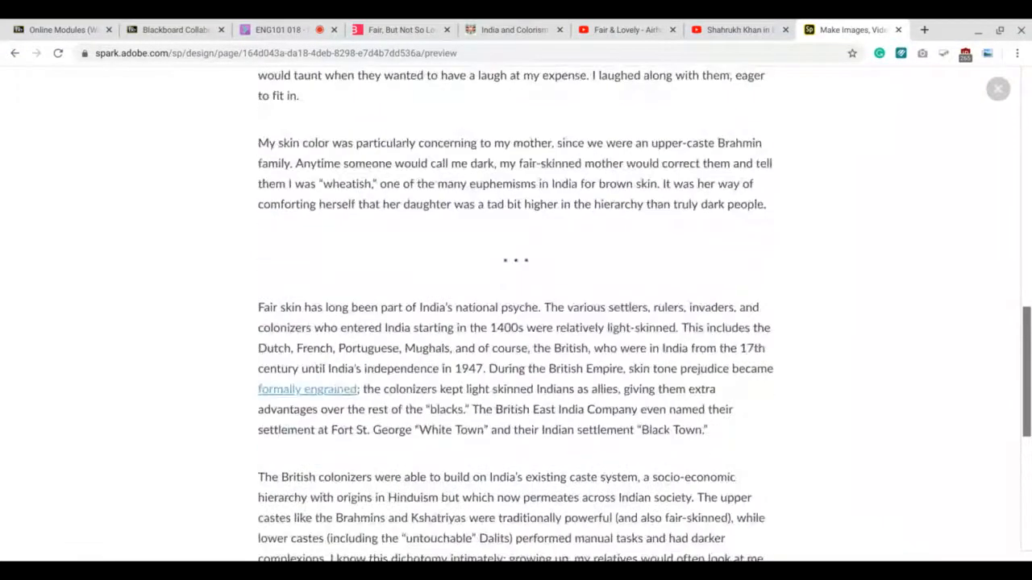
{"action": "scroll", "coordinate": [516, 306], "scroll_direction": "down", "scroll_amount": 3}
{"action": "scroll", "coordinate": [627, 311], "scroll_direction": "down", "scroll_amount": 2}
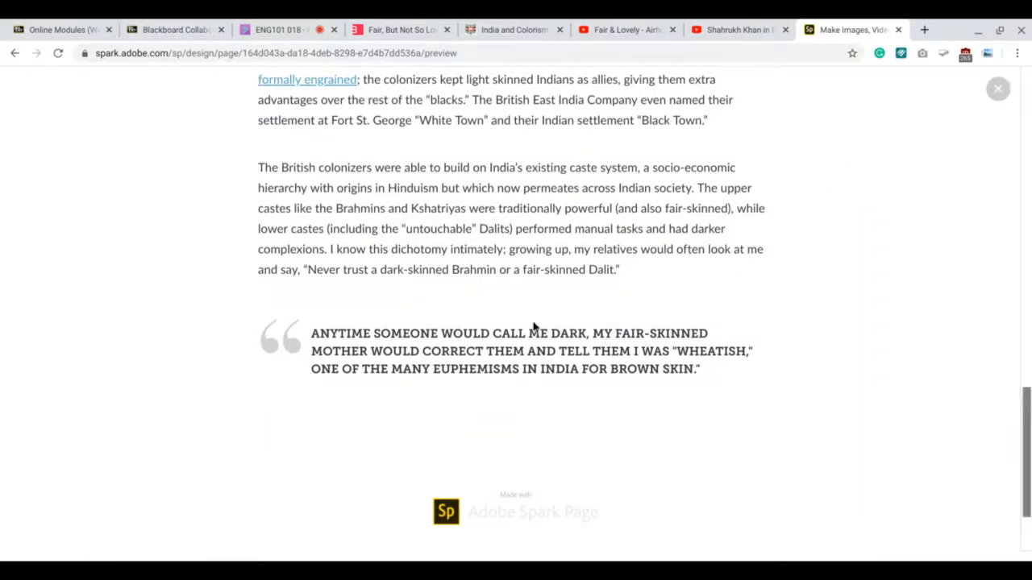
{"action": "left_click", "coordinate": [997, 90]}
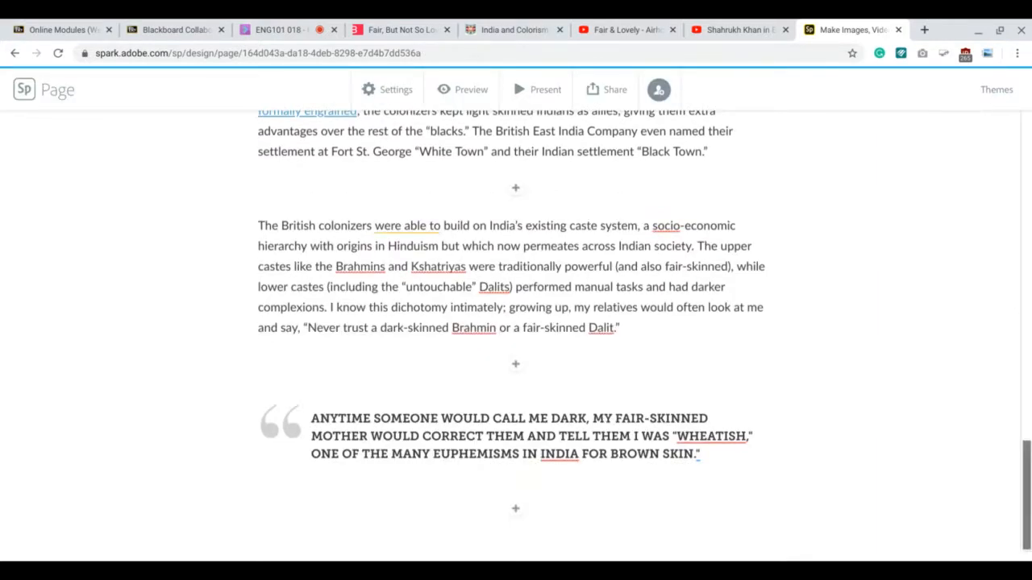
Copy the article's paragraph beginning "Women have passed on similar age old" beside the makeup palette illustration and return to the Spark page.
{"action": "left_click", "coordinate": [405, 27]}
{"action": "scroll", "coordinate": [527, 278], "scroll_direction": "up", "scroll_amount": 10}
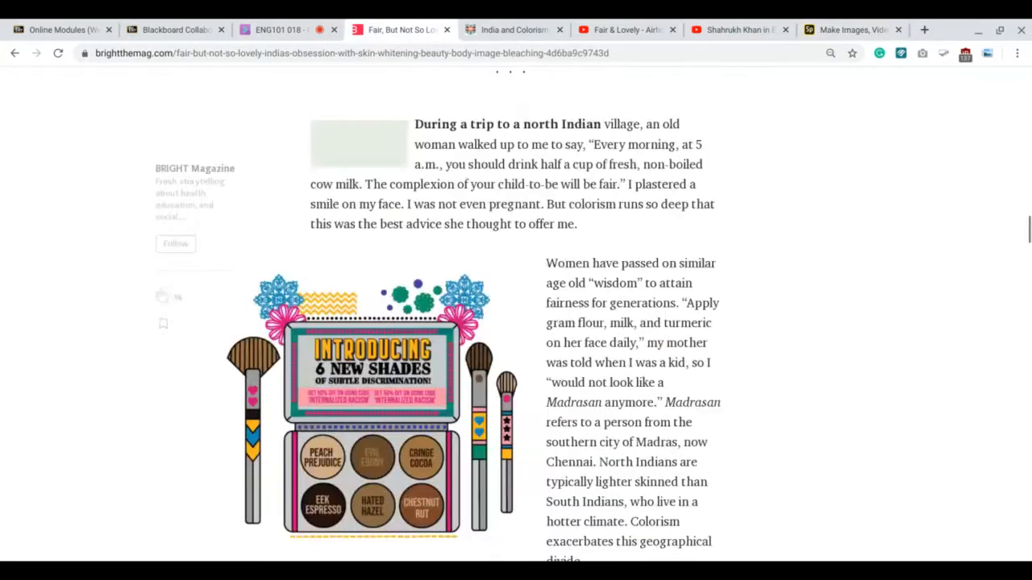
{"action": "scroll", "coordinate": [552, 246], "scroll_direction": "down", "scroll_amount": 2}
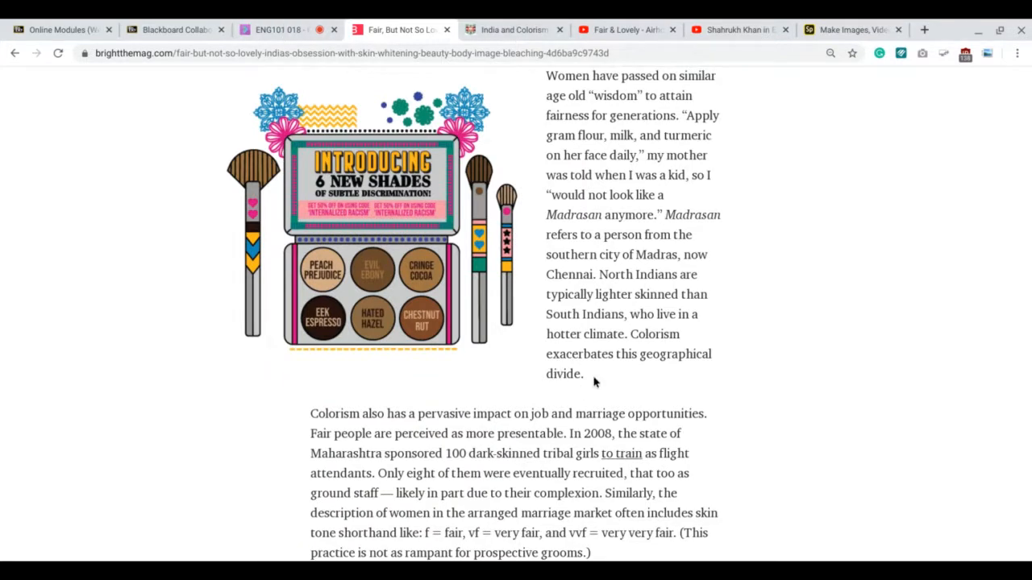
{"action": "left_click_drag", "start_coordinate": [596, 379], "coordinate": [535, 85]}
{"action": "key", "text": "ctrl+c"}
{"action": "left_click", "coordinate": [826, 29]}
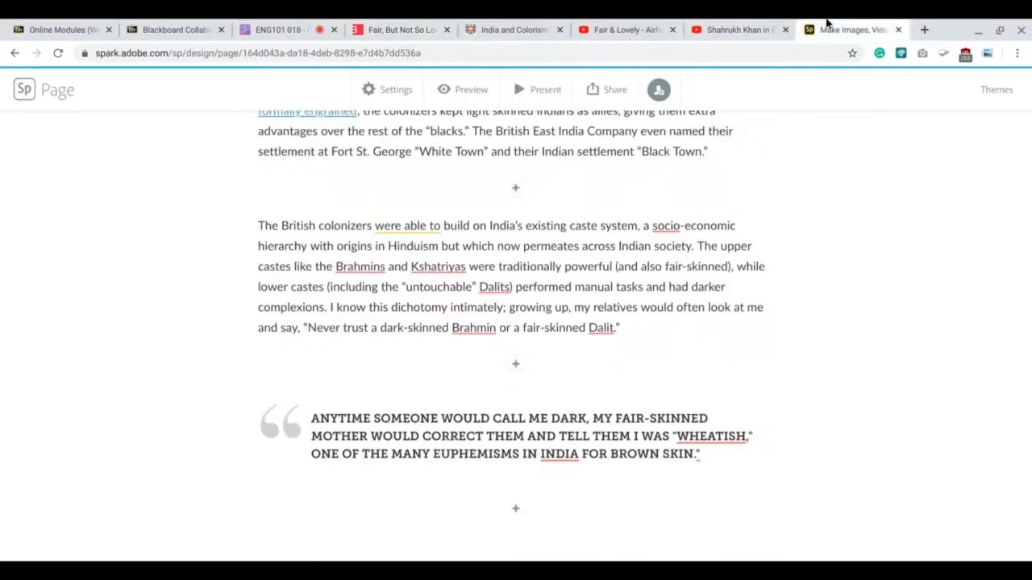
Add a split layout below the pull quote and upload the "Introducing 6 New Shades" makeup palette illustration as its image.
{"action": "left_click", "coordinate": [514, 511]}
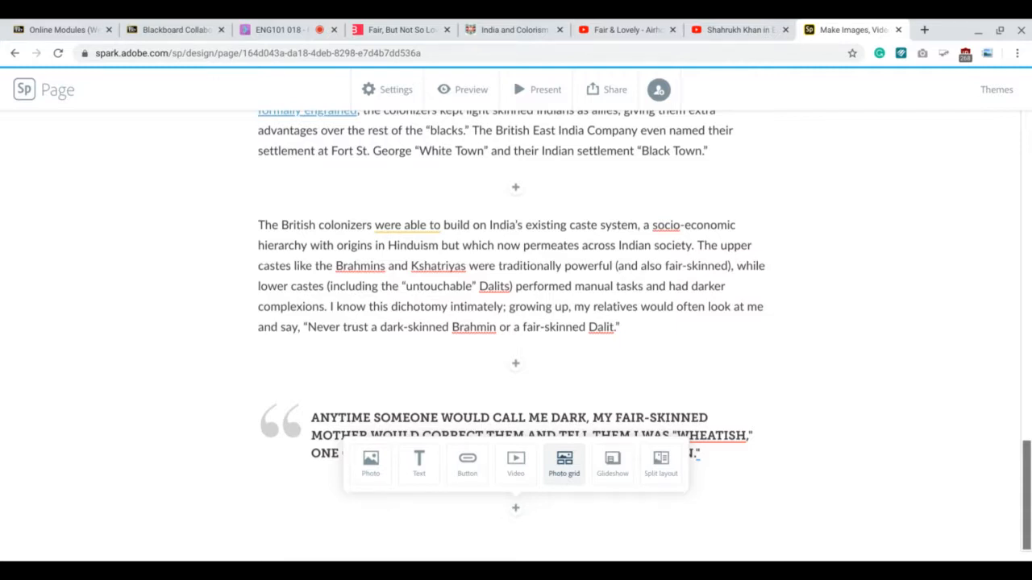
{"action": "left_click", "coordinate": [660, 476]}
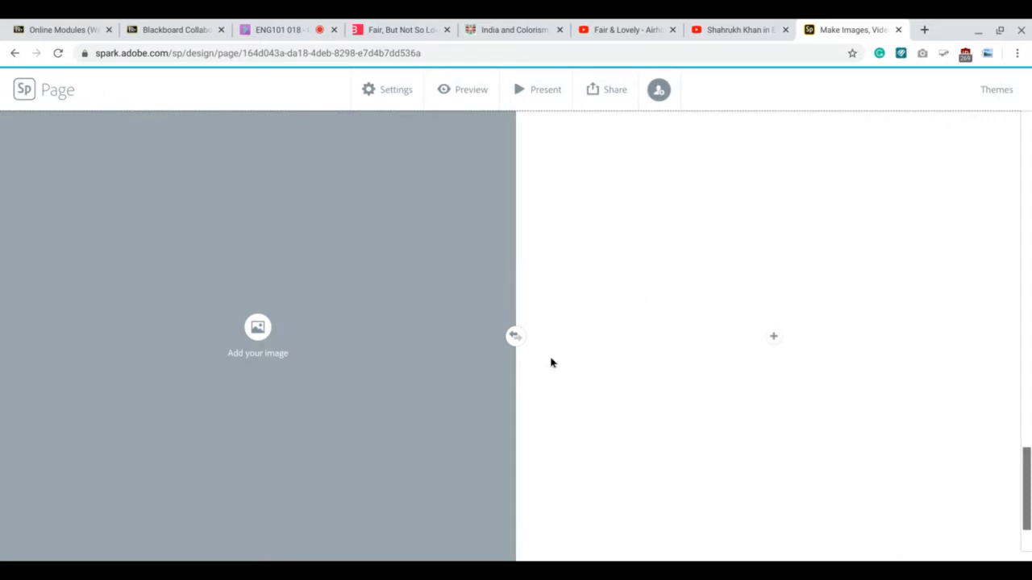
{"action": "left_click", "coordinate": [246, 337]}
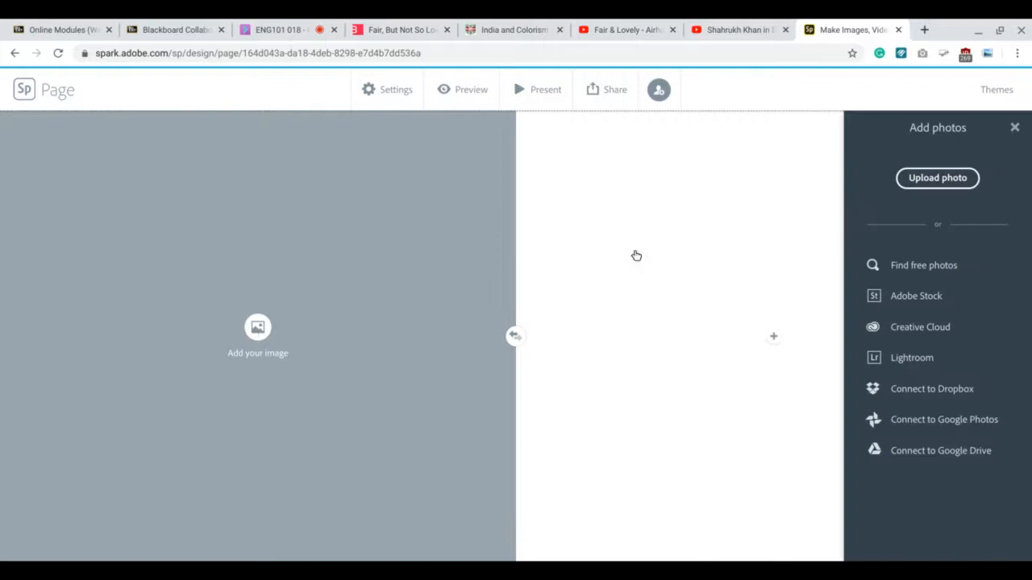
{"action": "left_click", "coordinate": [955, 189]}
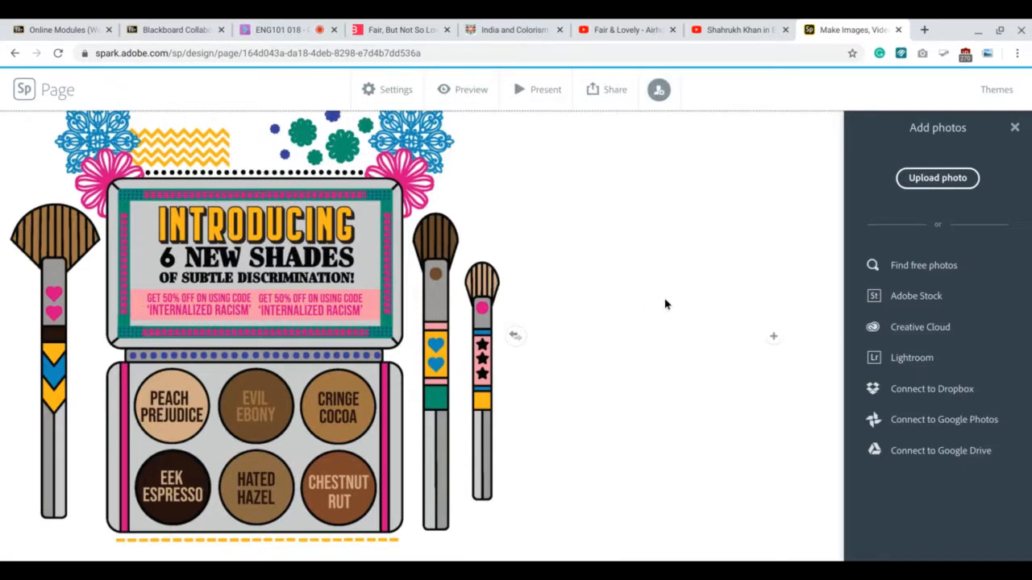
Add a text block to the empty half of the split layout and paste the copied "Women have passed on" paragraph.
{"action": "left_click", "coordinate": [774, 339]}
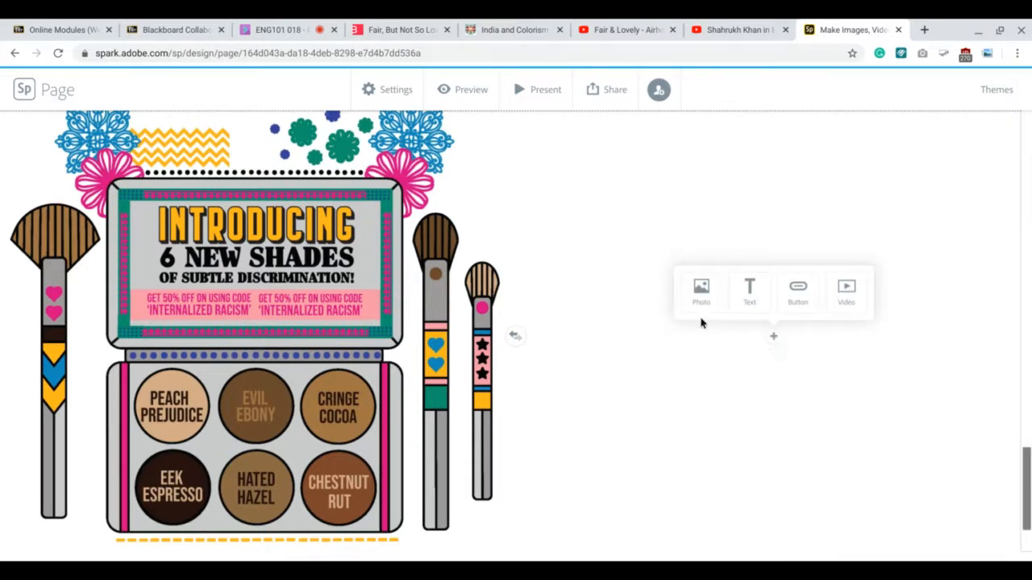
{"action": "left_click", "coordinate": [747, 299]}
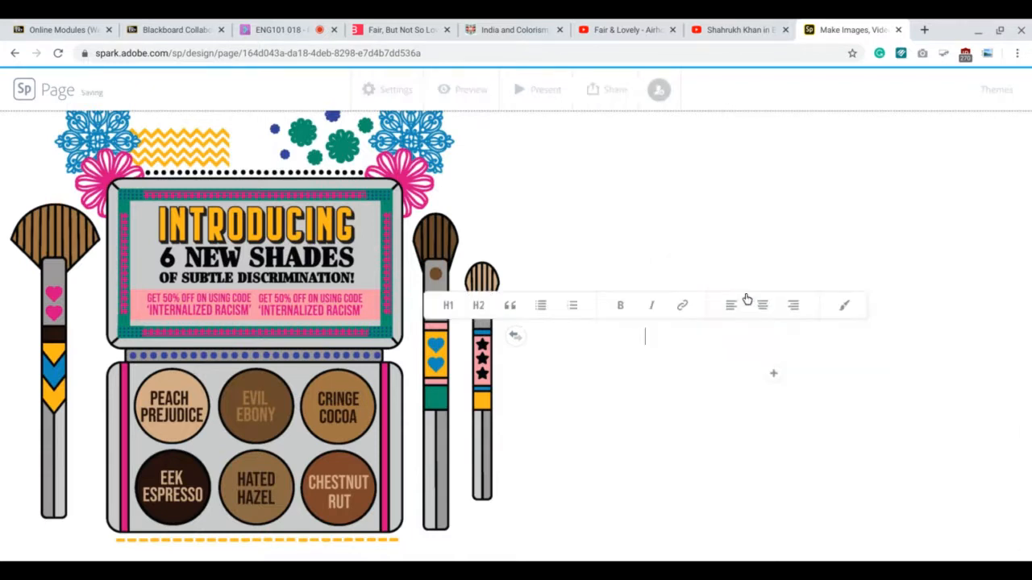
{"action": "key", "text": "ctrl+v"}
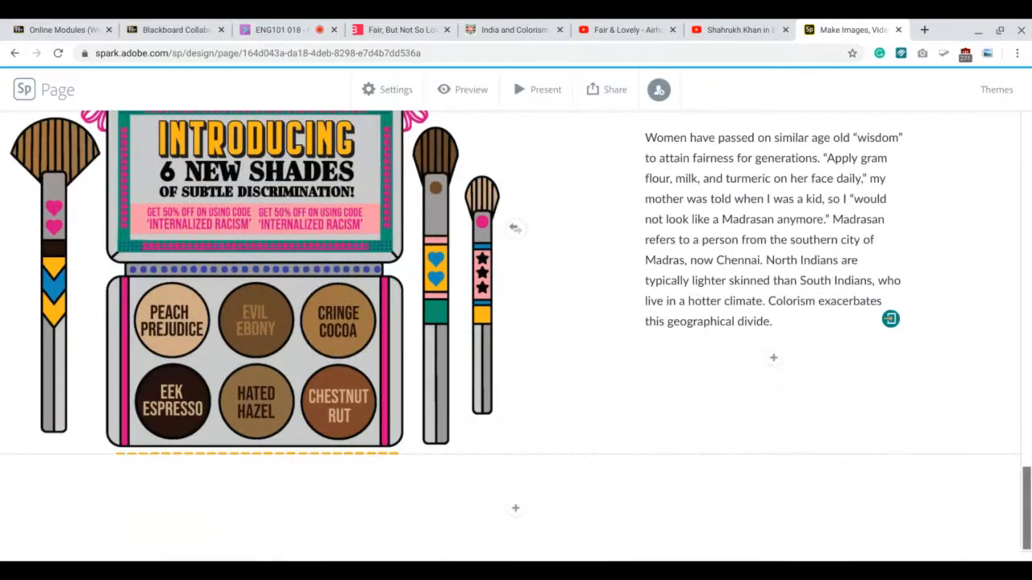
Select the article's whole paragraph from "Most actors who have" to "better." beside the Shahrukh Khan video and return to the Spark page.
{"action": "left_click", "coordinate": [388, 26]}
{"action": "scroll", "coordinate": [516, 323], "scroll_direction": "down", "scroll_amount": 15}
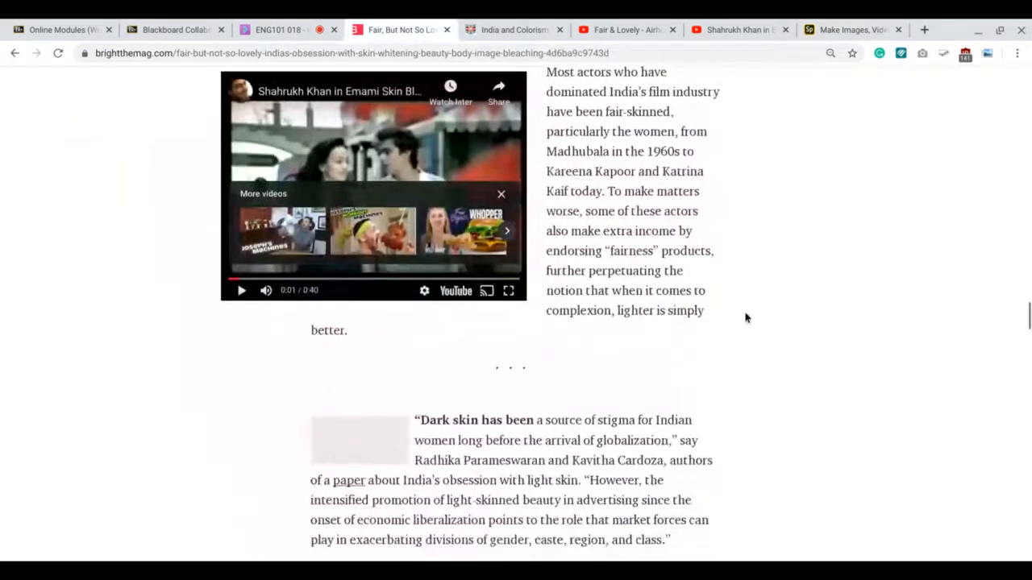
{"action": "left_click_drag", "start_coordinate": [714, 315], "coordinate": [569, 121]}
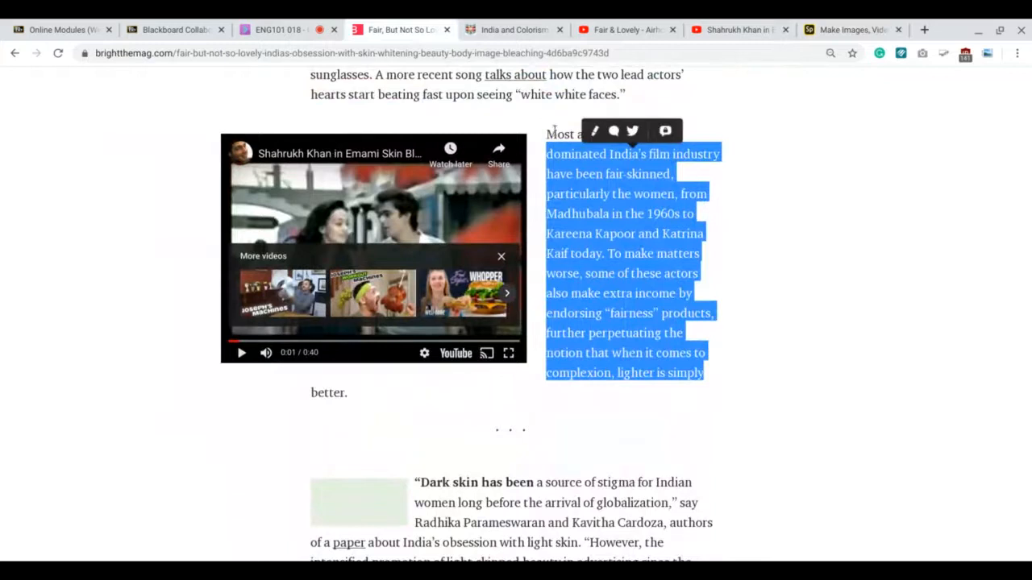
{"action": "left_click", "coordinate": [548, 134]}
{"action": "left_click_drag", "start_coordinate": [546, 134], "coordinate": [530, 397]}
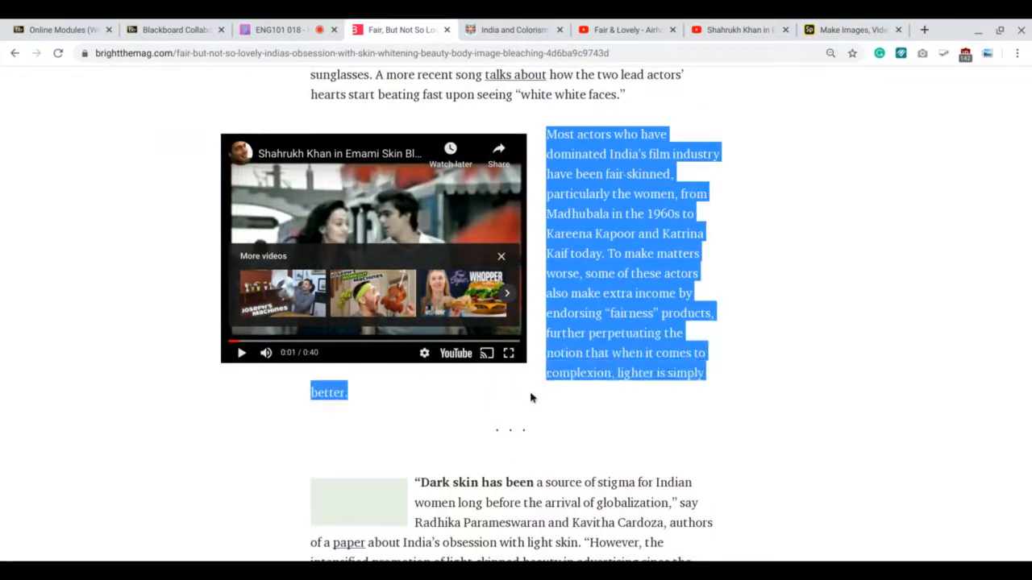
{"action": "left_click", "coordinate": [837, 22]}
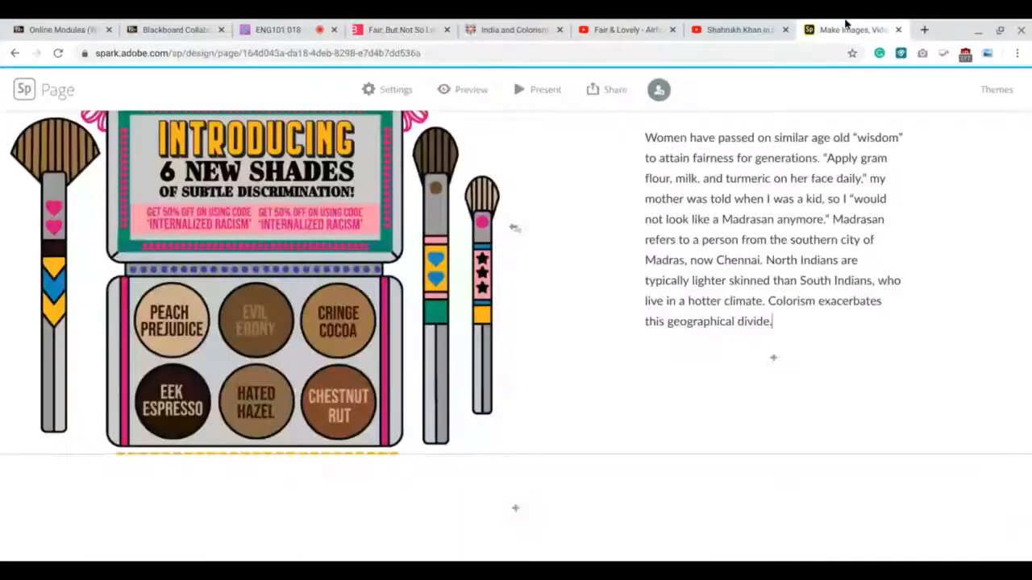
Add a second split layout below the palette section, check its photo options, and try swapping its image and text sides.
{"action": "left_click", "coordinate": [517, 510]}
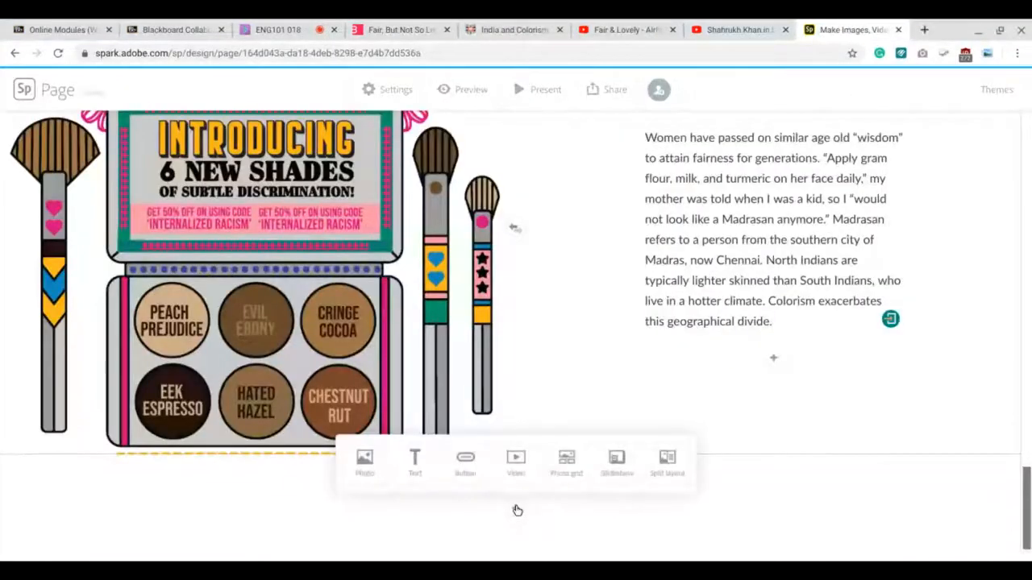
{"action": "left_click", "coordinate": [660, 465]}
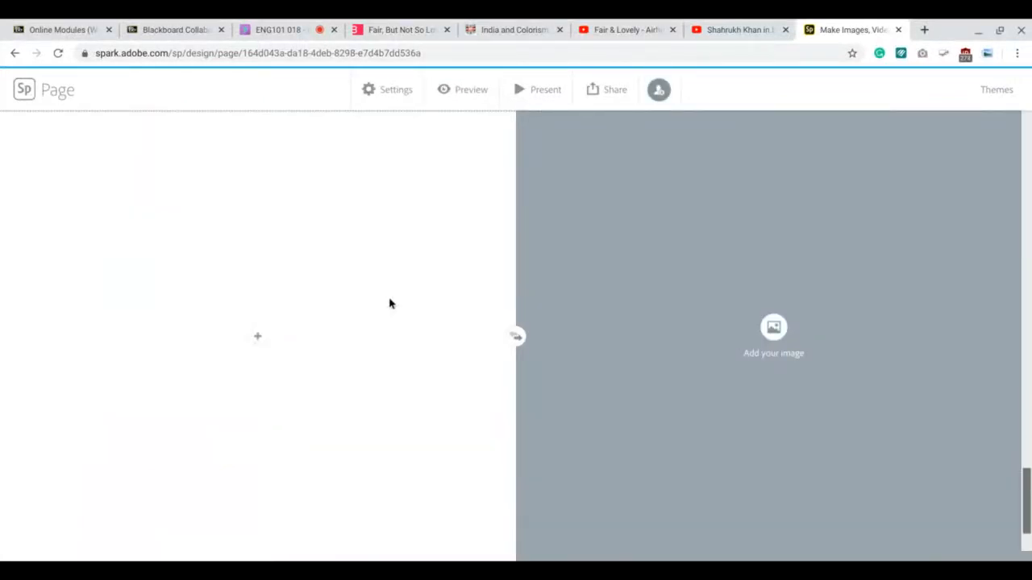
{"action": "left_click", "coordinate": [773, 329]}
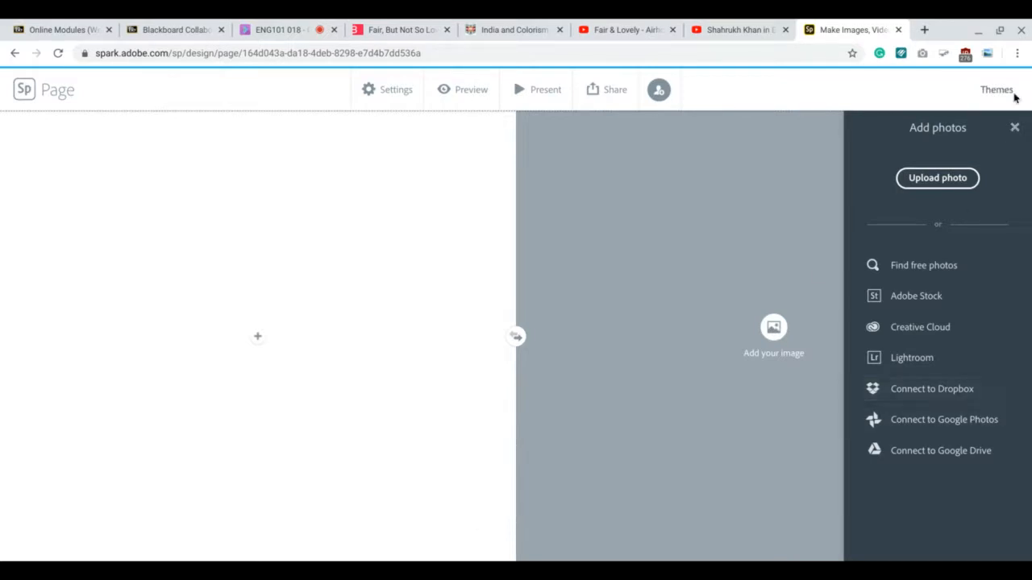
{"action": "left_click", "coordinate": [1014, 129]}
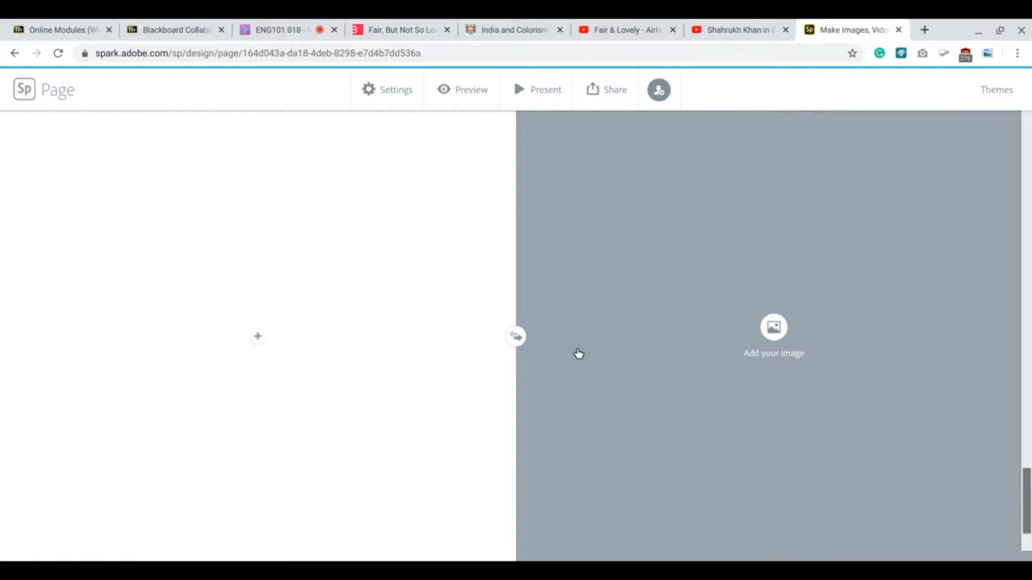
{"action": "left_click", "coordinate": [515, 336]}
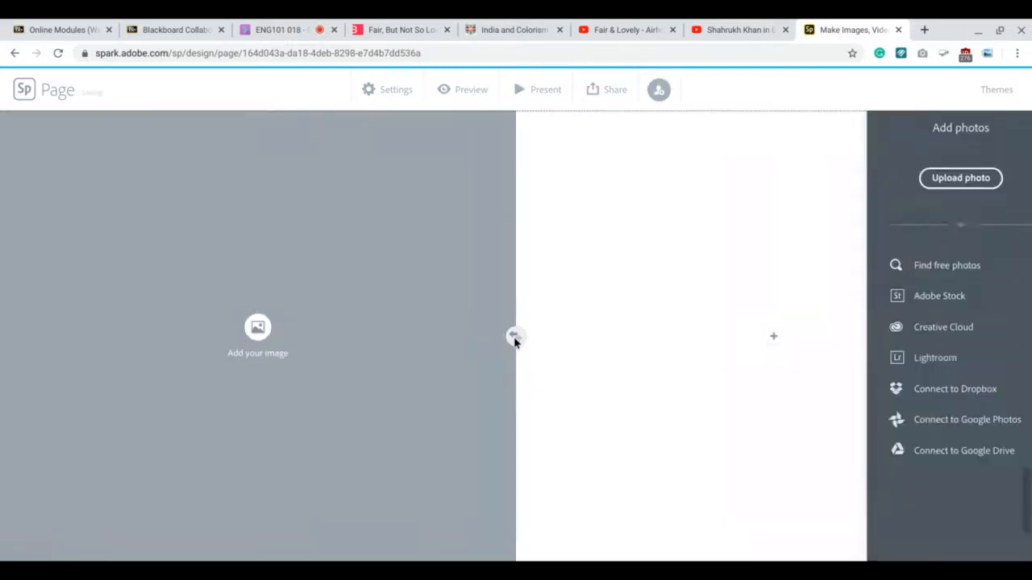
{"action": "left_click", "coordinate": [514, 336]}
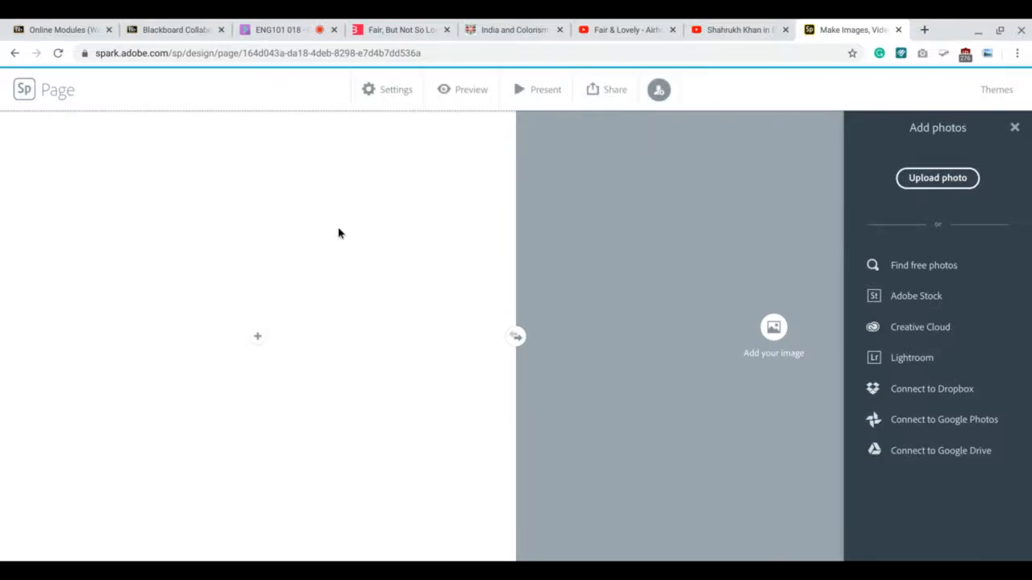
Delete the empty split layout section below the palette section.
{"action": "left_click", "coordinate": [266, 231]}
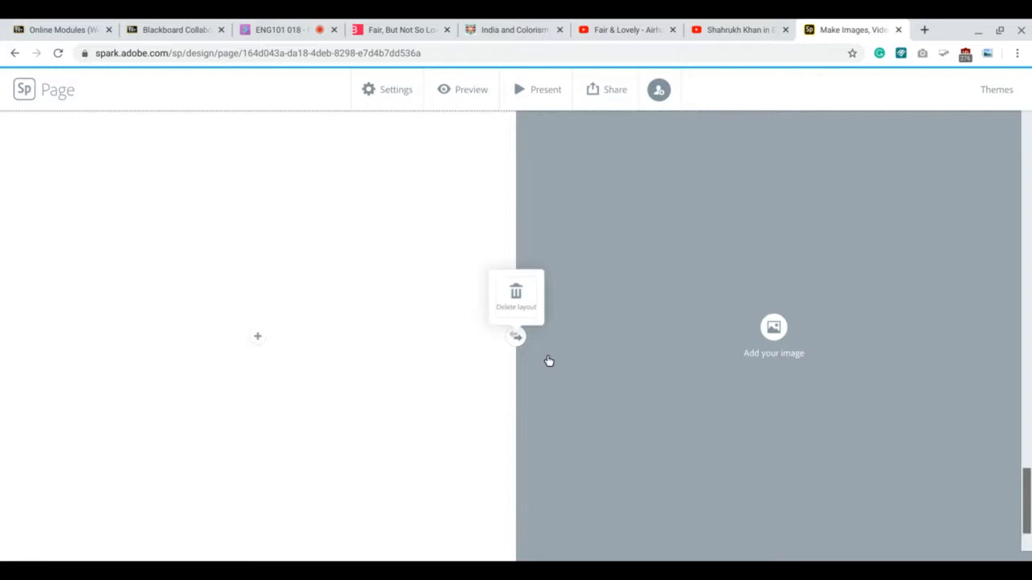
{"action": "left_click", "coordinate": [522, 296]}
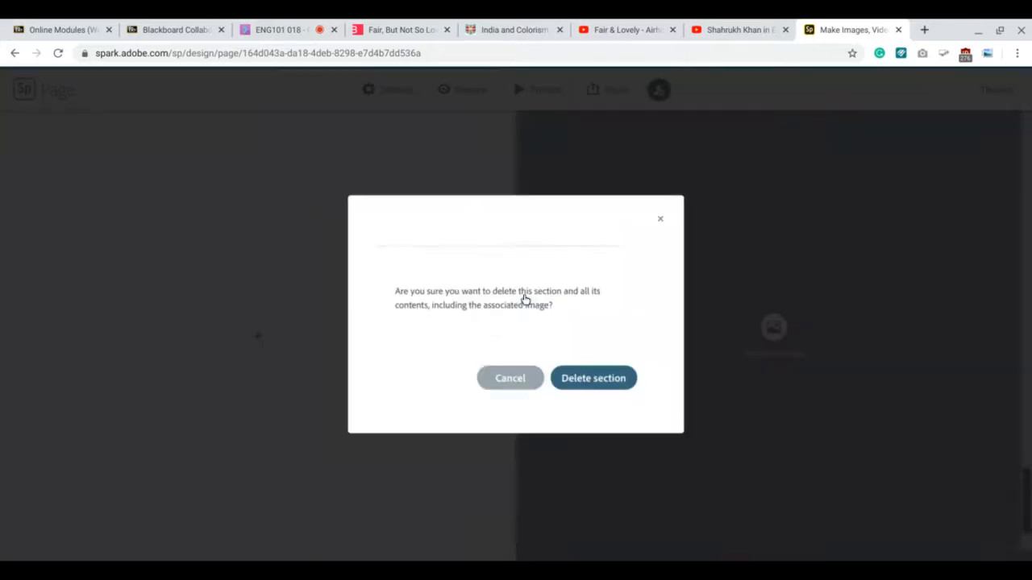
{"action": "left_click", "coordinate": [580, 382]}
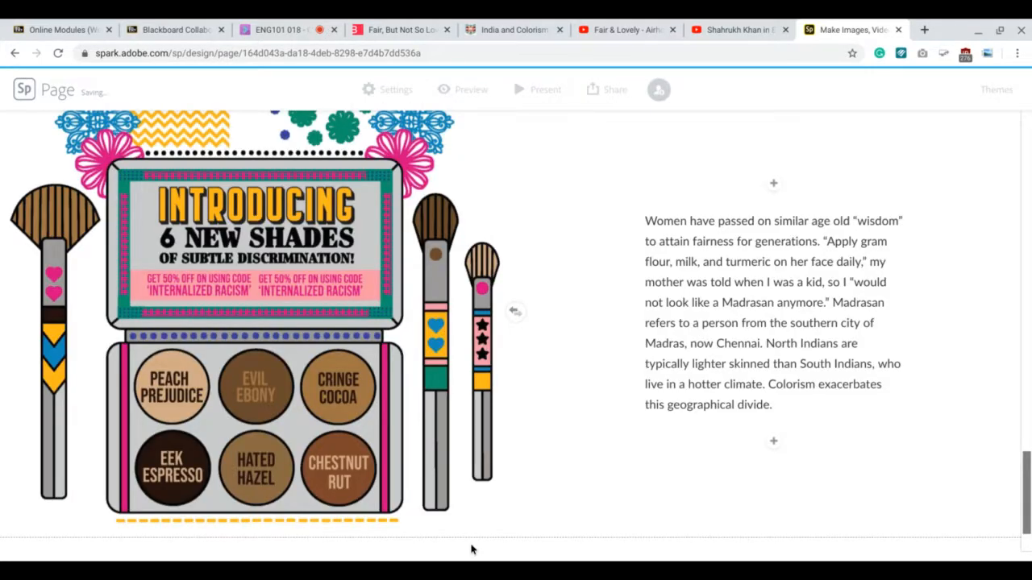
{"action": "scroll", "coordinate": [577, 514], "scroll_direction": "down", "scroll_amount": 1}
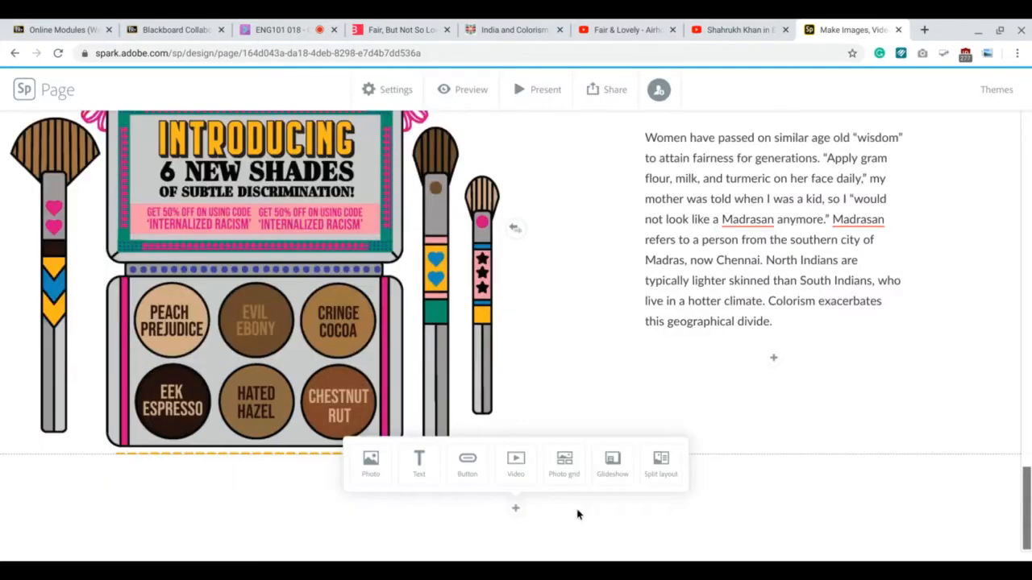
{"action": "left_click", "coordinate": [513, 473]}
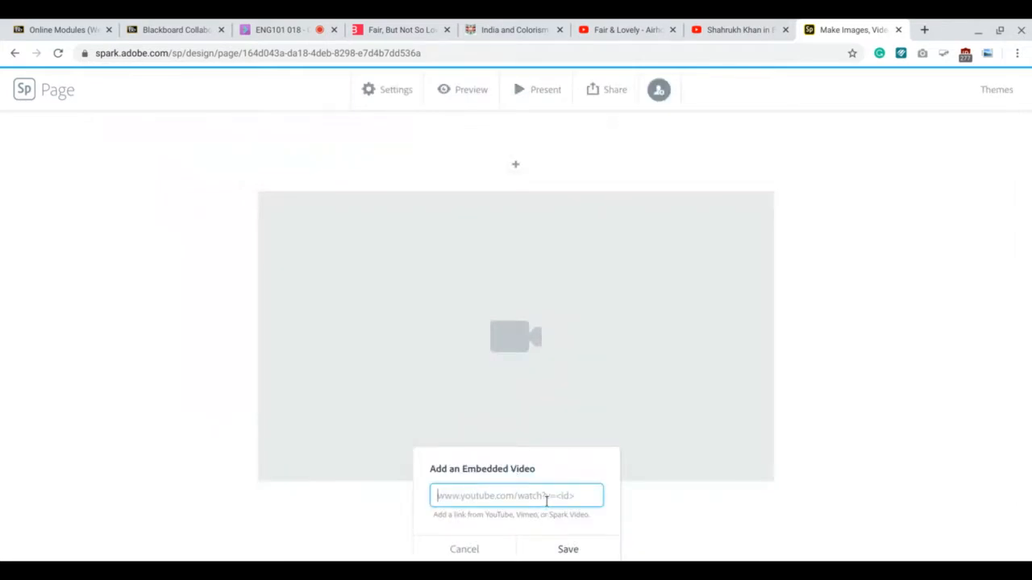
{"action": "left_click", "coordinate": [746, 32]}
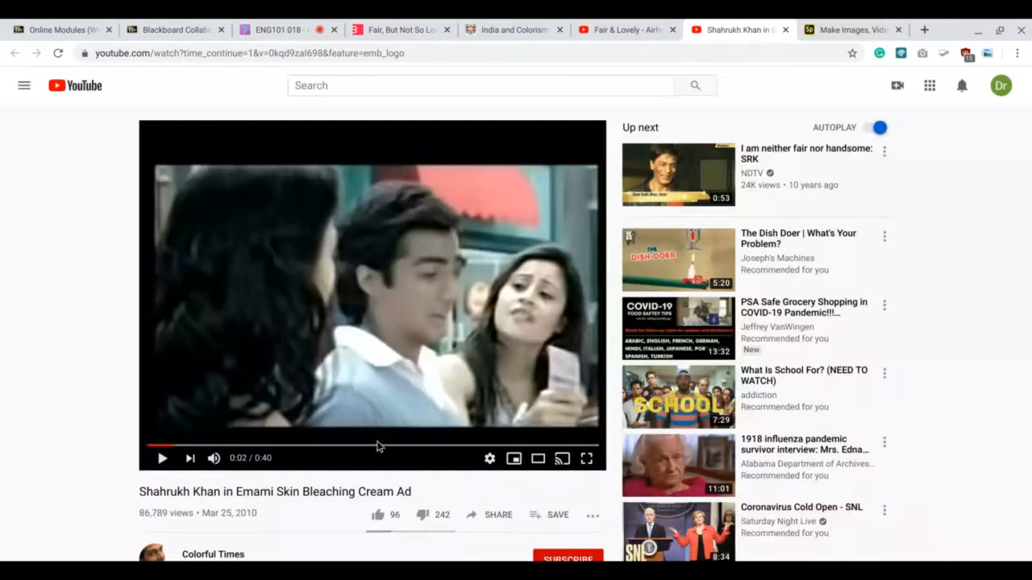
{"action": "left_click", "coordinate": [490, 514]}
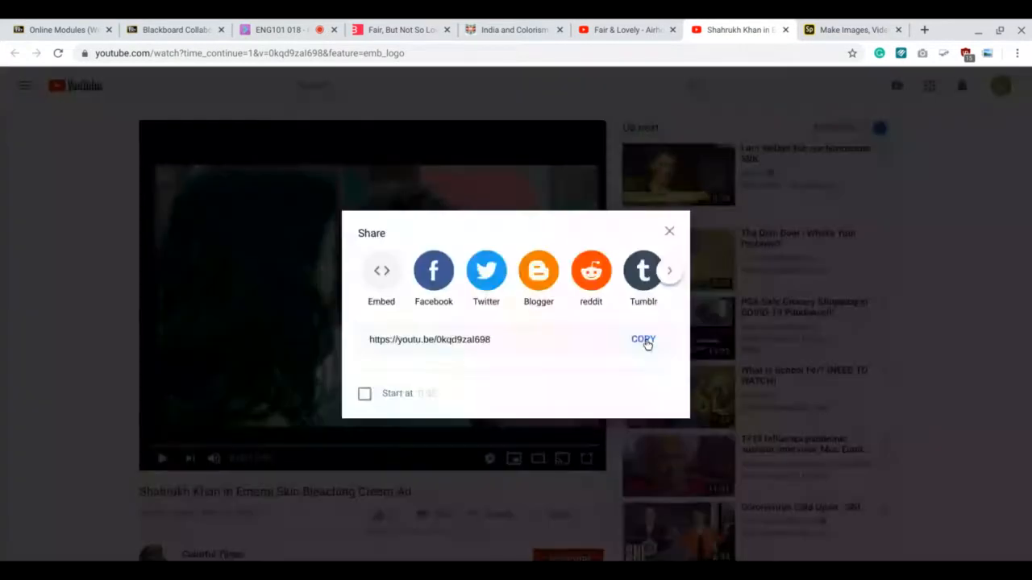
{"action": "left_click", "coordinate": [817, 26]}
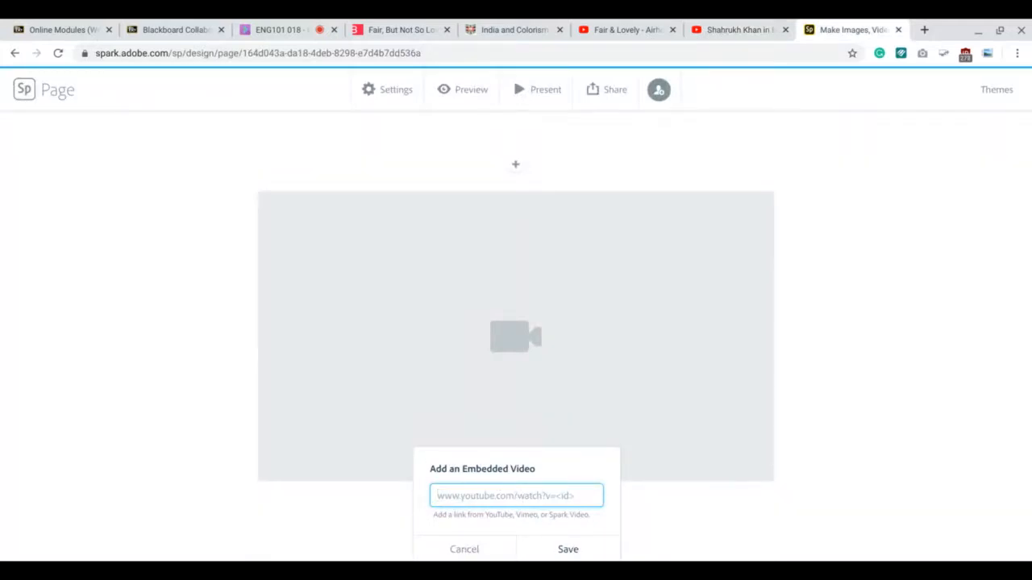
{"action": "left_click", "coordinate": [696, 30]}
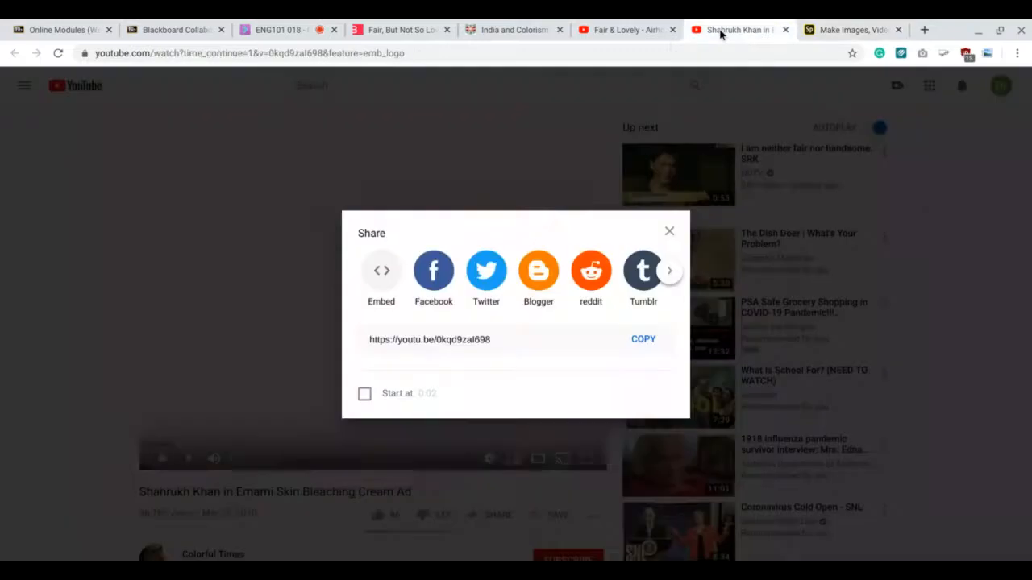
{"action": "left_click", "coordinate": [637, 344]}
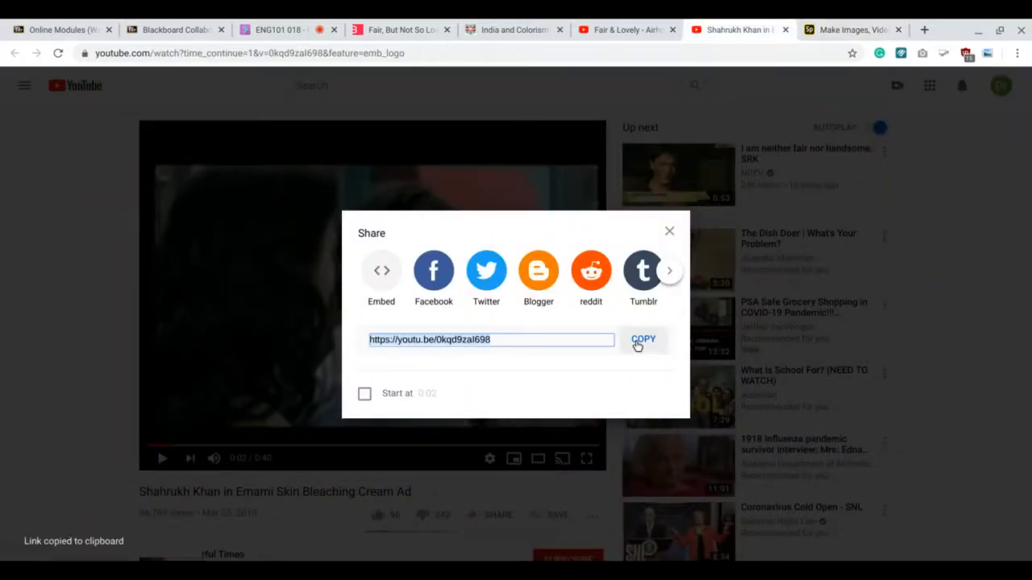
{"action": "left_click", "coordinate": [848, 26]}
{"action": "key", "text": "ctrl+v"}
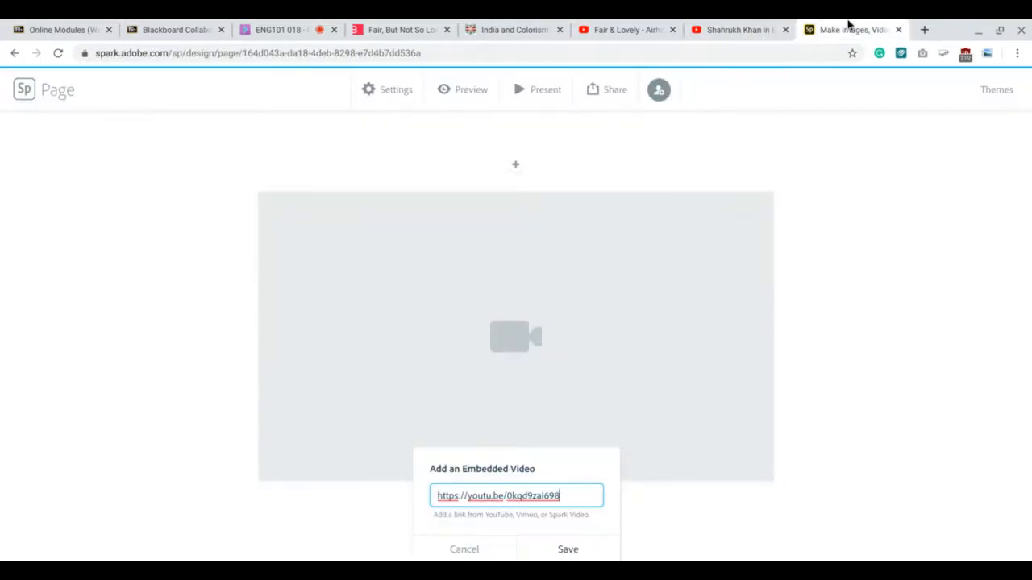
{"action": "left_click", "coordinate": [568, 549]}
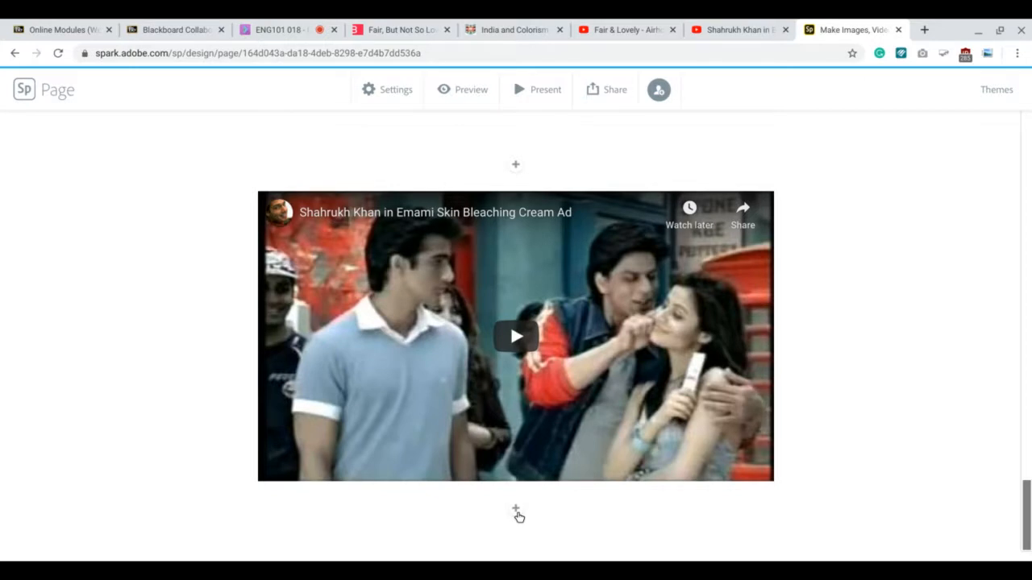
Try a split layout below the Shahrukh Khan video, checking its photo options and swapping its image and text sides.
{"action": "left_click", "coordinate": [516, 511]}
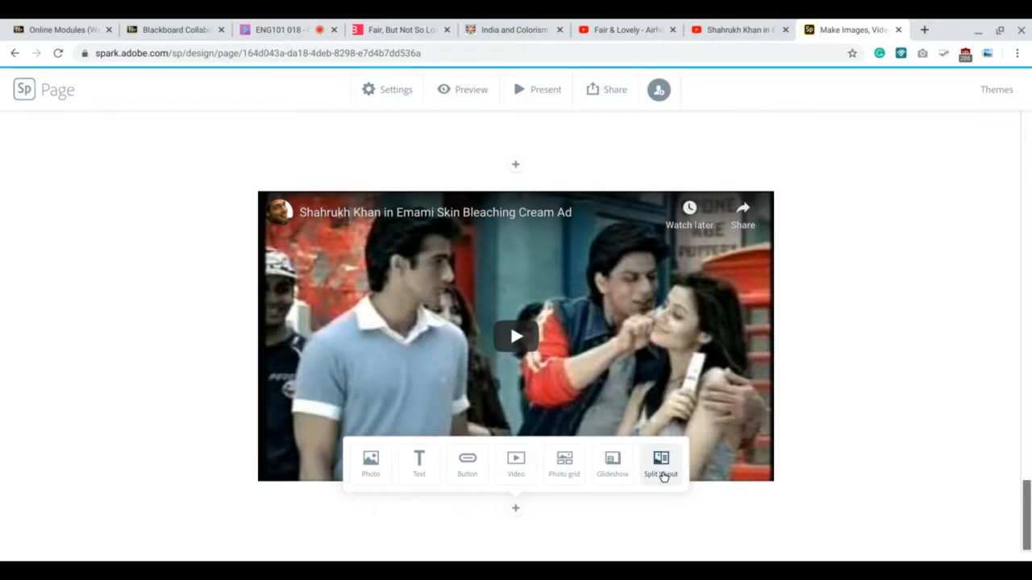
{"action": "left_click", "coordinate": [661, 465]}
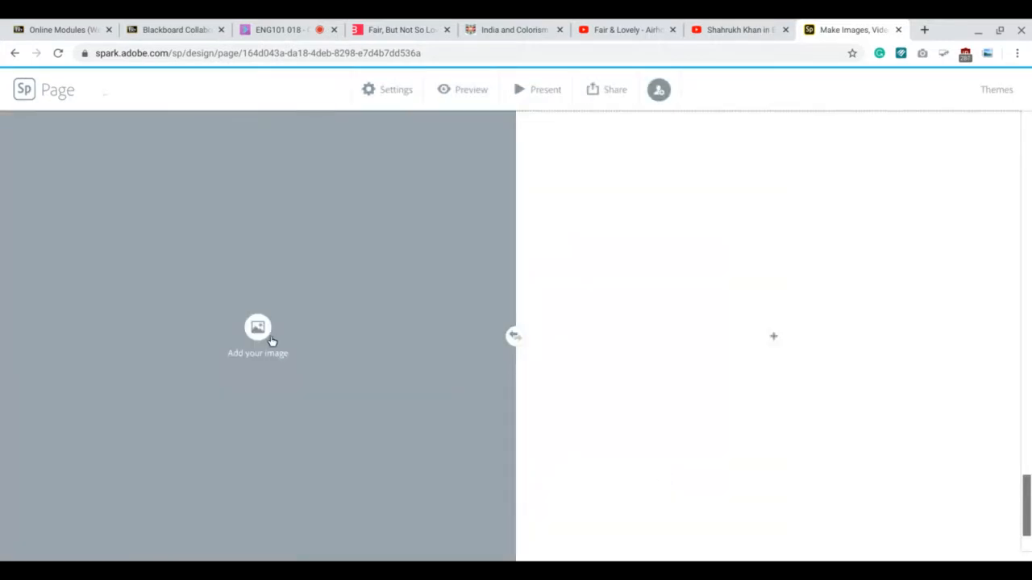
{"action": "left_click", "coordinate": [272, 340]}
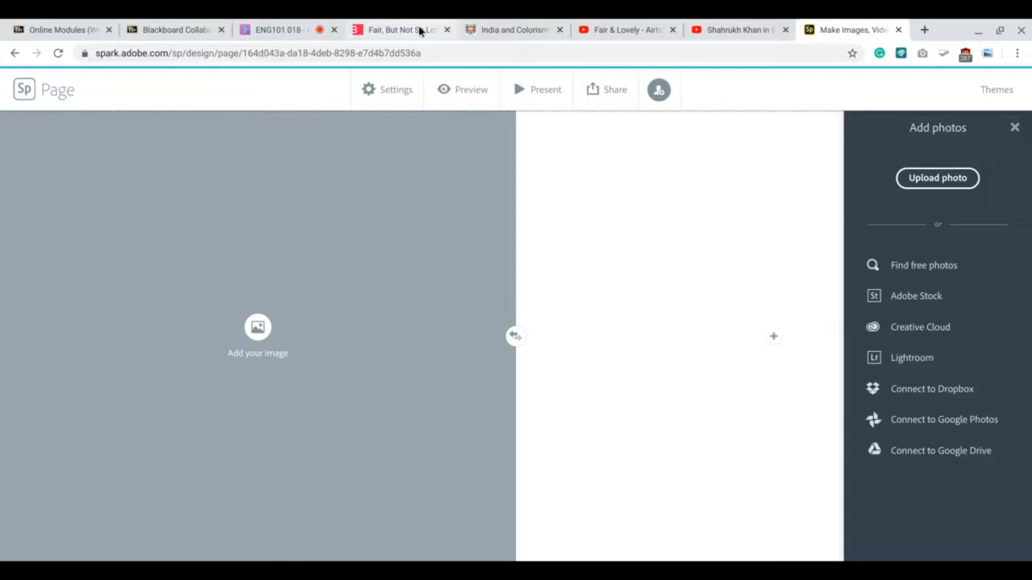
{"action": "left_click", "coordinate": [385, 33]}
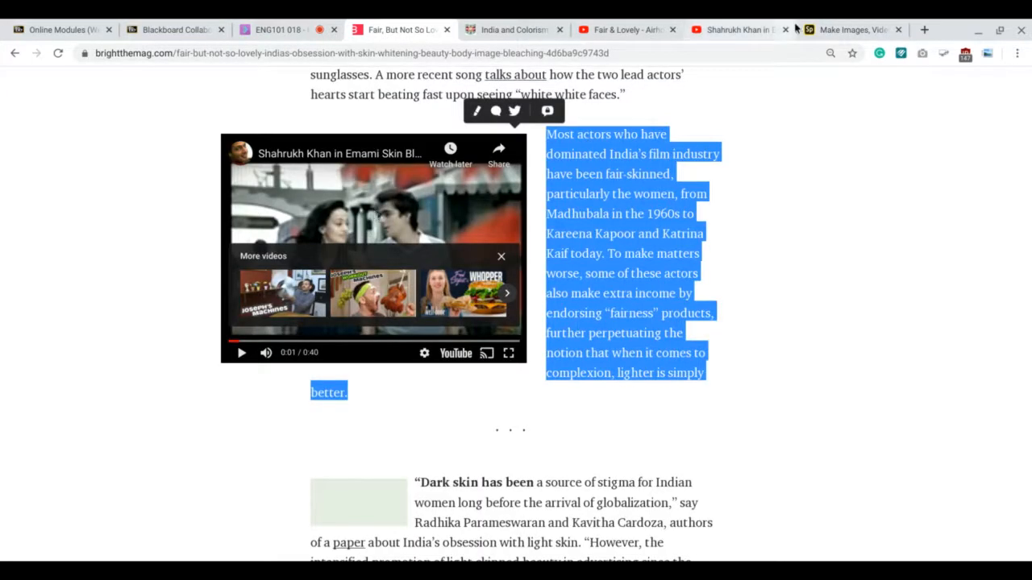
{"action": "left_click", "coordinate": [865, 30]}
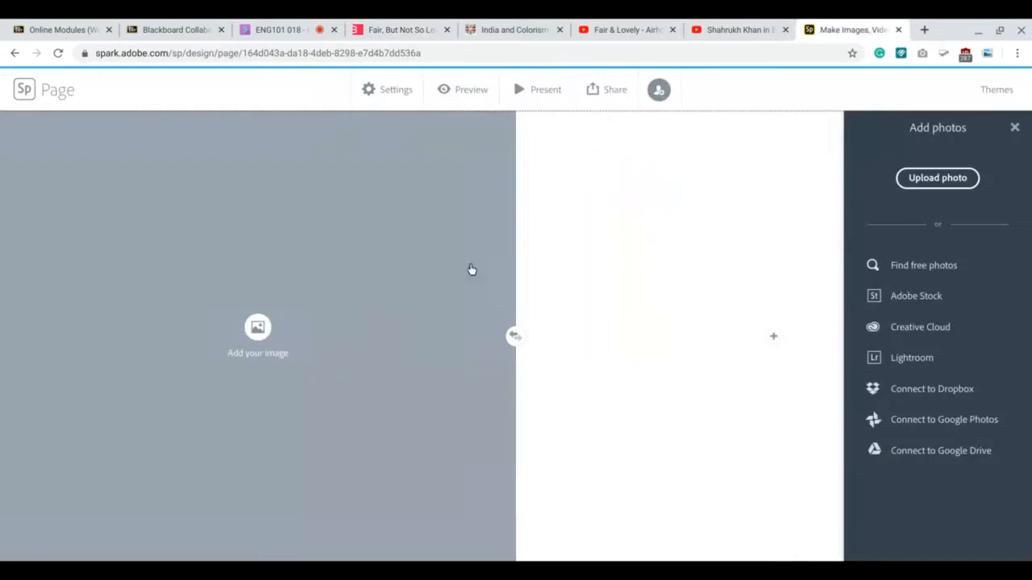
{"action": "left_click", "coordinate": [512, 338]}
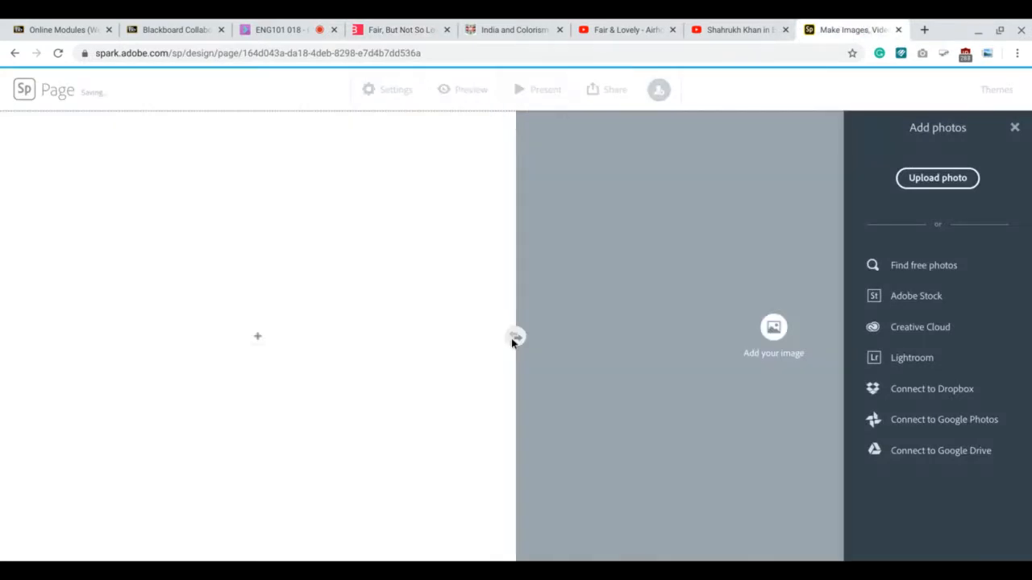
{"action": "left_click", "coordinate": [514, 337]}
{"action": "left_click", "coordinate": [514, 338]}
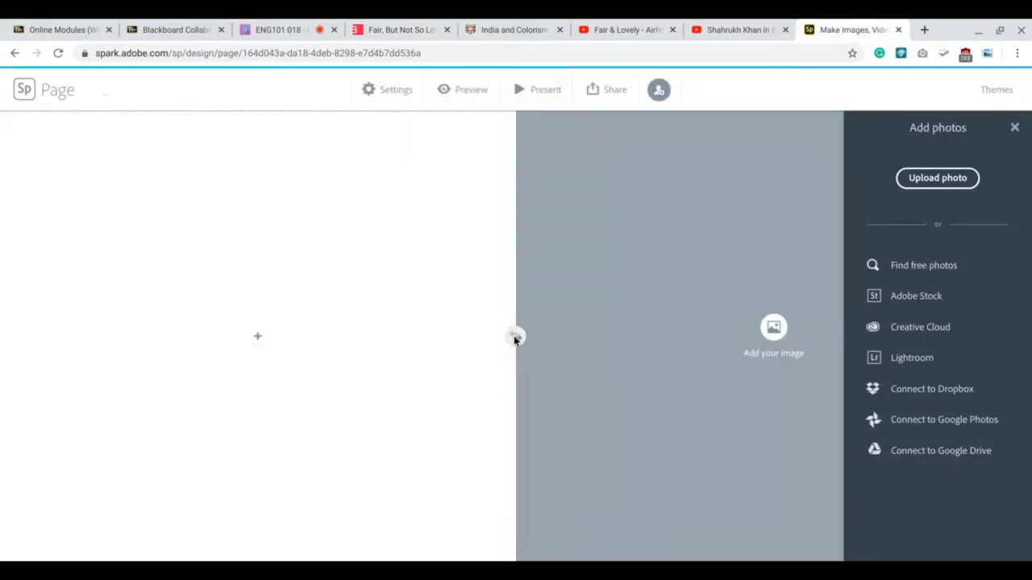
{"action": "left_click", "coordinate": [514, 337]}
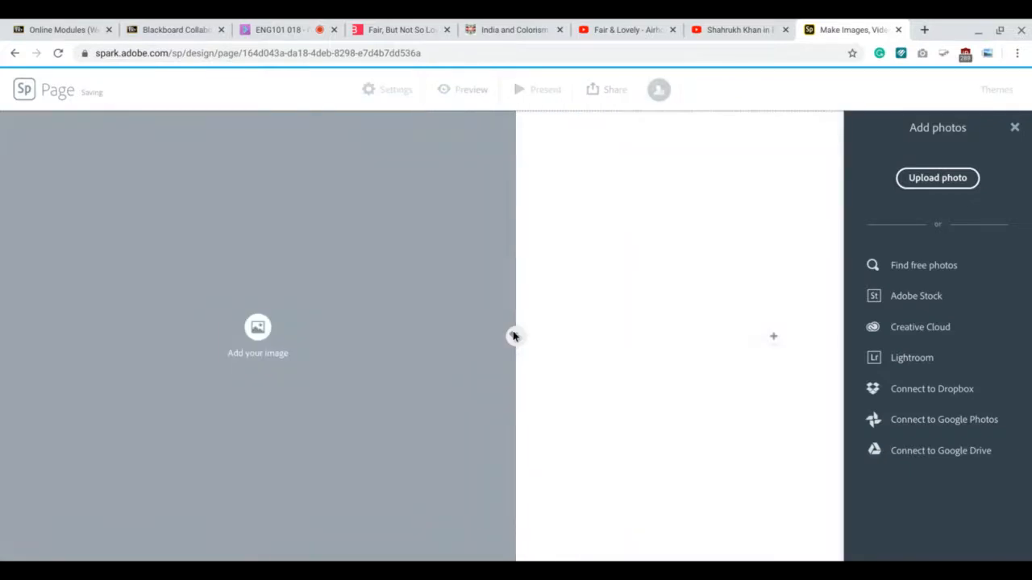
{"action": "left_click", "coordinate": [513, 337]}
{"action": "left_click", "coordinate": [513, 336]}
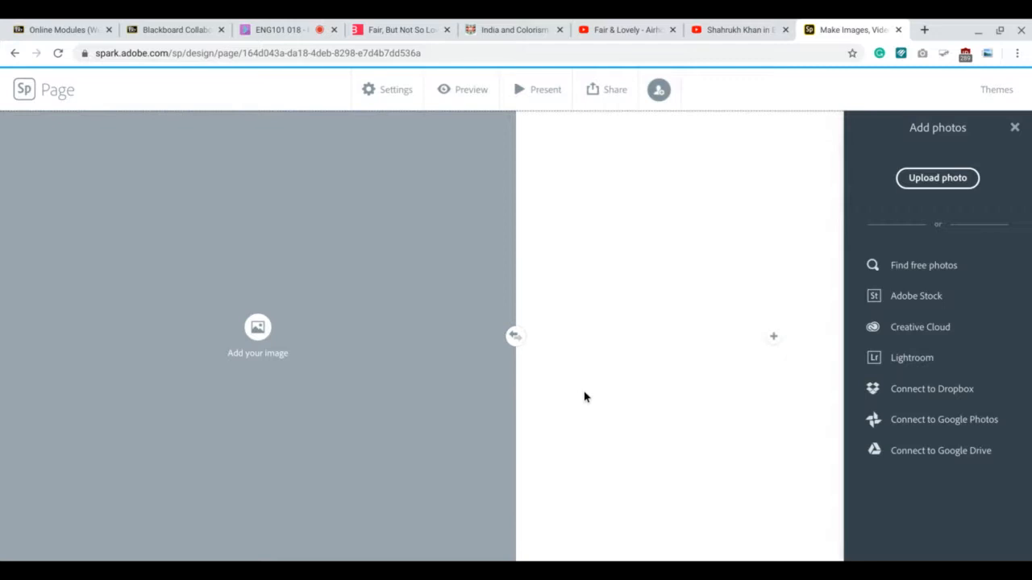
Delete the empty split layout section below the Shahrukh Khan video.
{"action": "left_click", "coordinate": [583, 395]}
{"action": "left_click", "coordinate": [516, 300]}
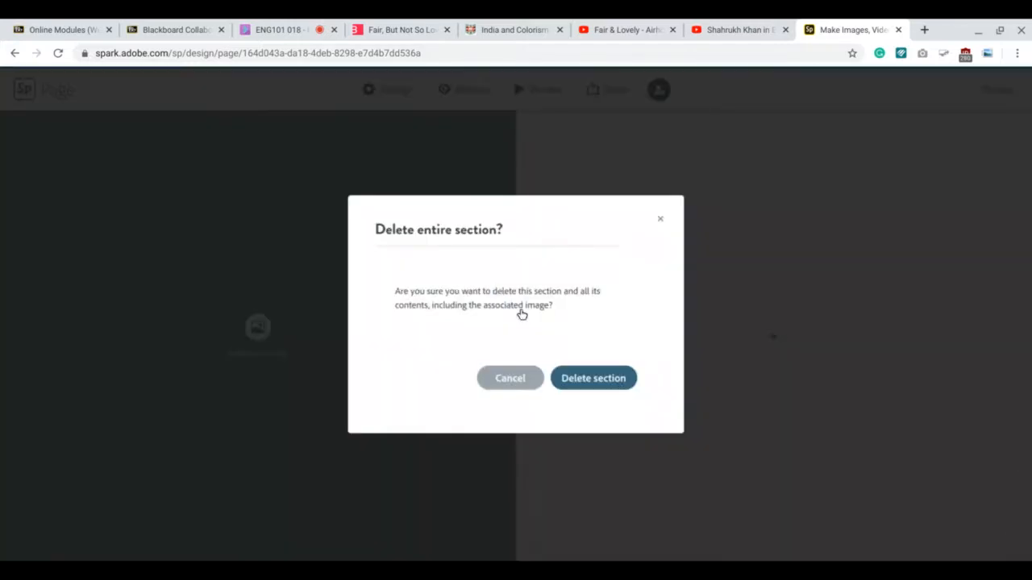
{"action": "left_click", "coordinate": [597, 387]}
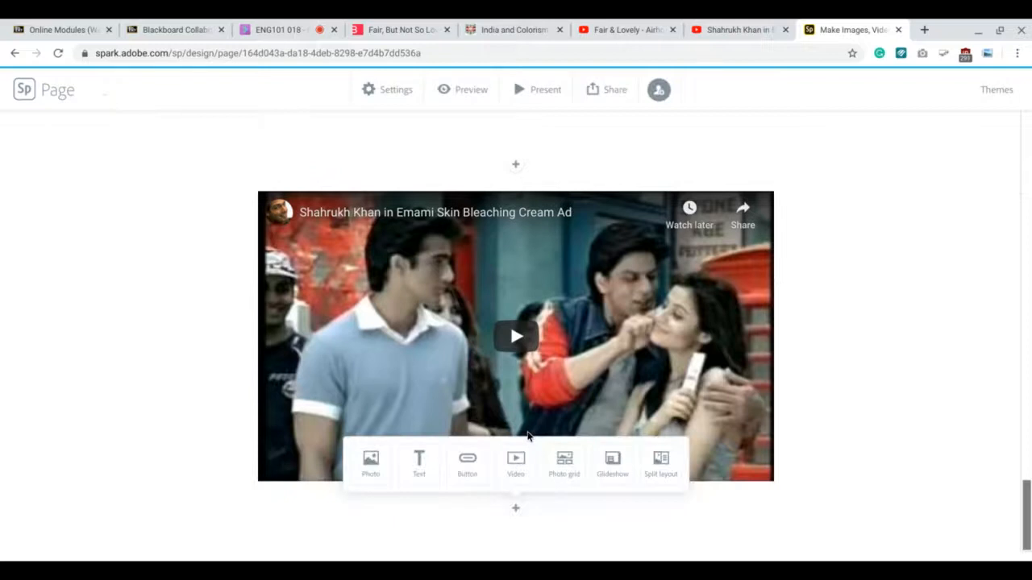
Add a text block between the palette section and the Shahrukh Khan video.
{"action": "scroll", "coordinate": [451, 403], "scroll_direction": "up", "scroll_amount": 5}
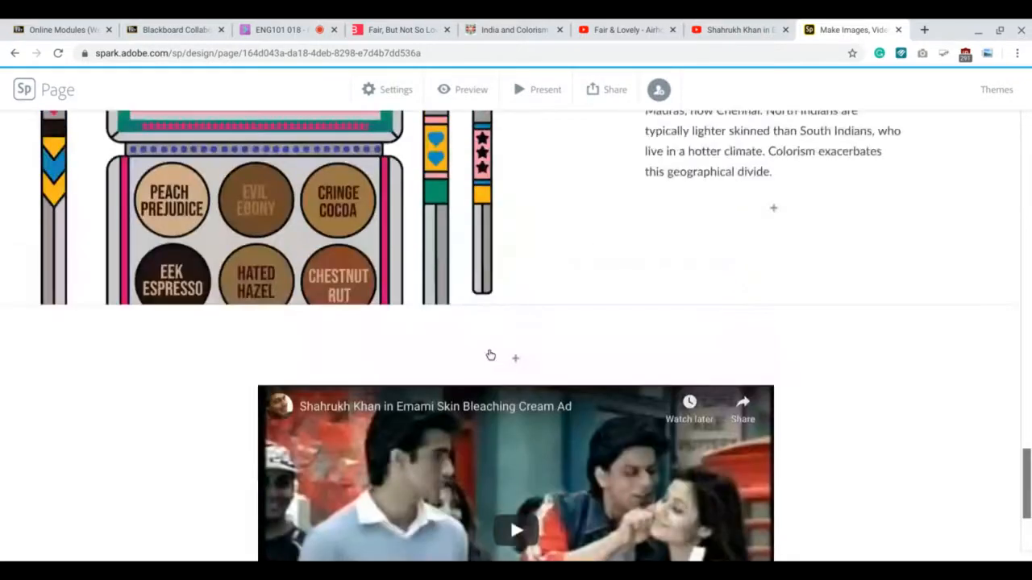
{"action": "left_click", "coordinate": [515, 387]}
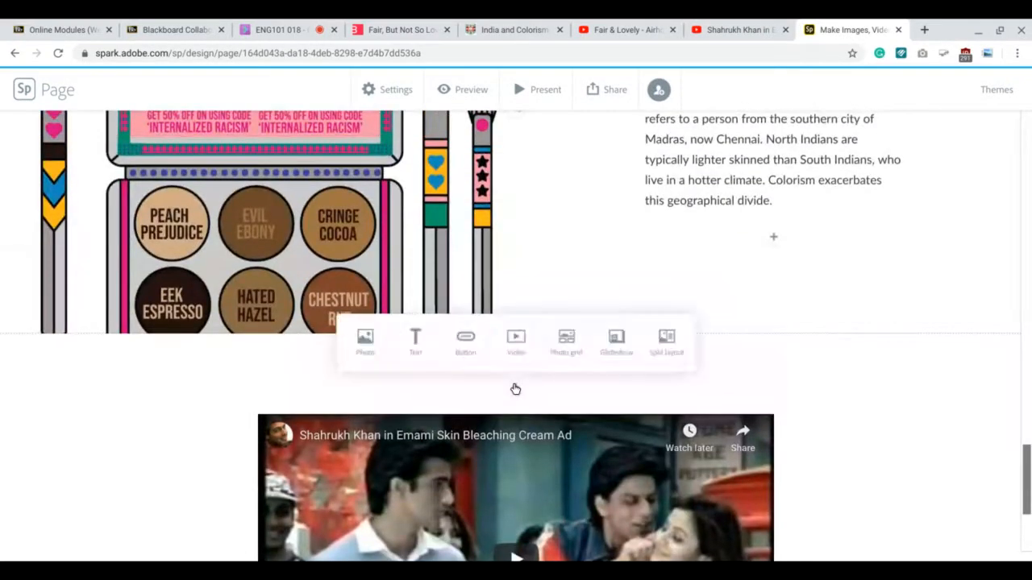
{"action": "left_click", "coordinate": [412, 357]}
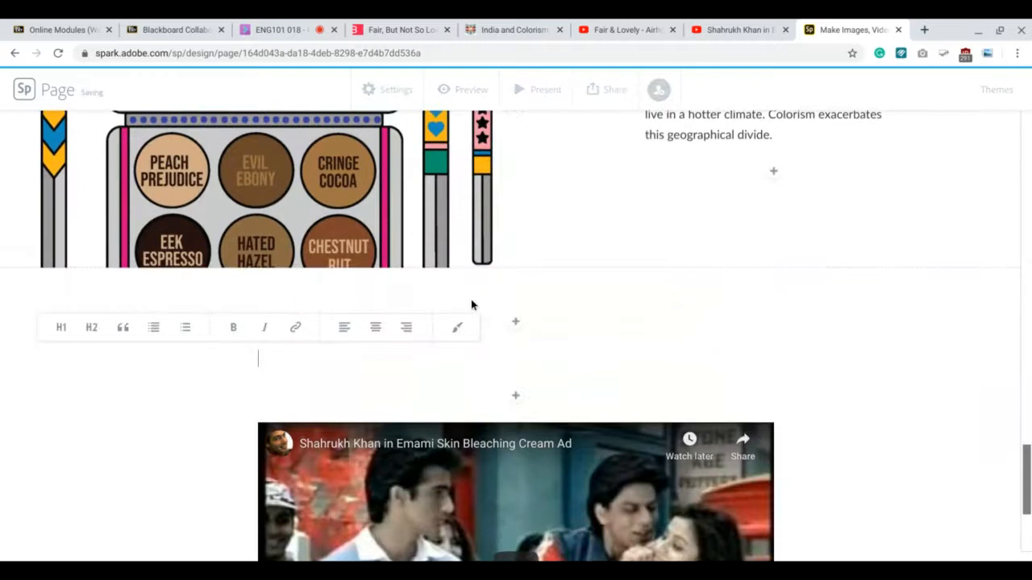
{"action": "key", "text": "ctrl+v"}
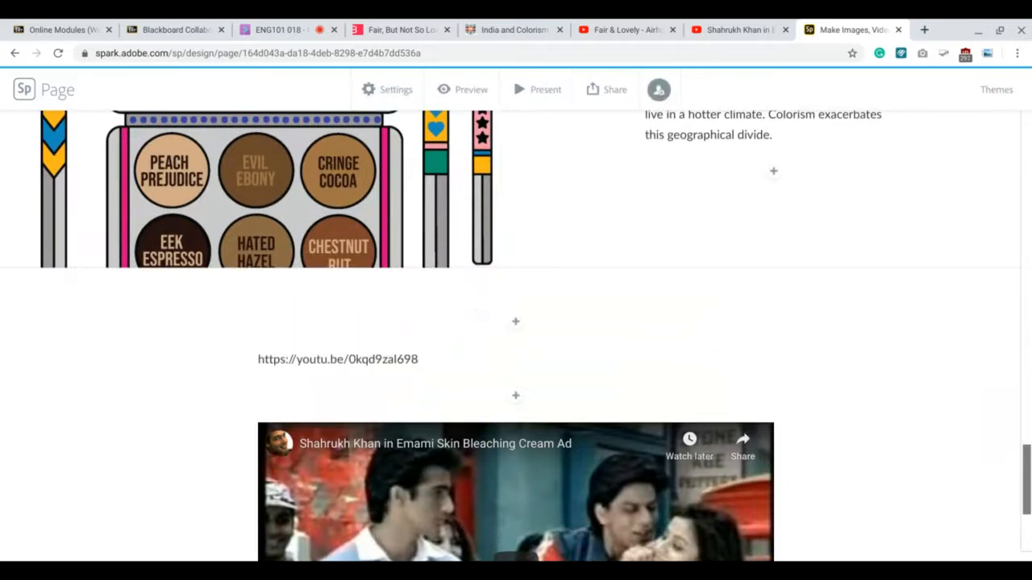
{"action": "left_click_drag", "start_coordinate": [422, 360], "coordinate": [233, 331]}
{"action": "key", "text": "BackSpace"}
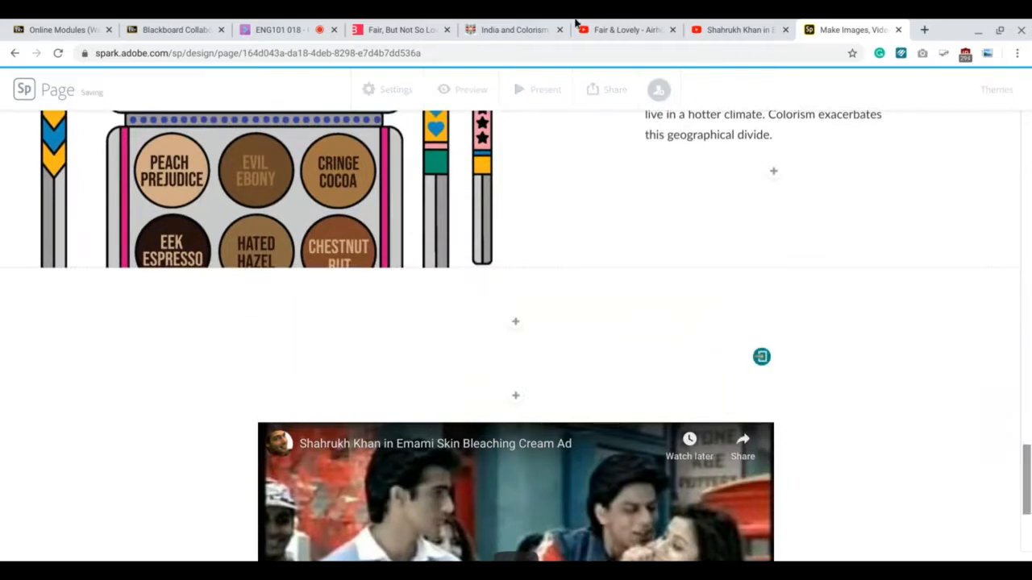
Copy the article's "Most actors who have dominated" paragraph and paste it into the empty text block above the Shahrukh Khan video.
{"action": "left_click", "coordinate": [420, 29]}
{"action": "left_click", "coordinate": [614, 353]}
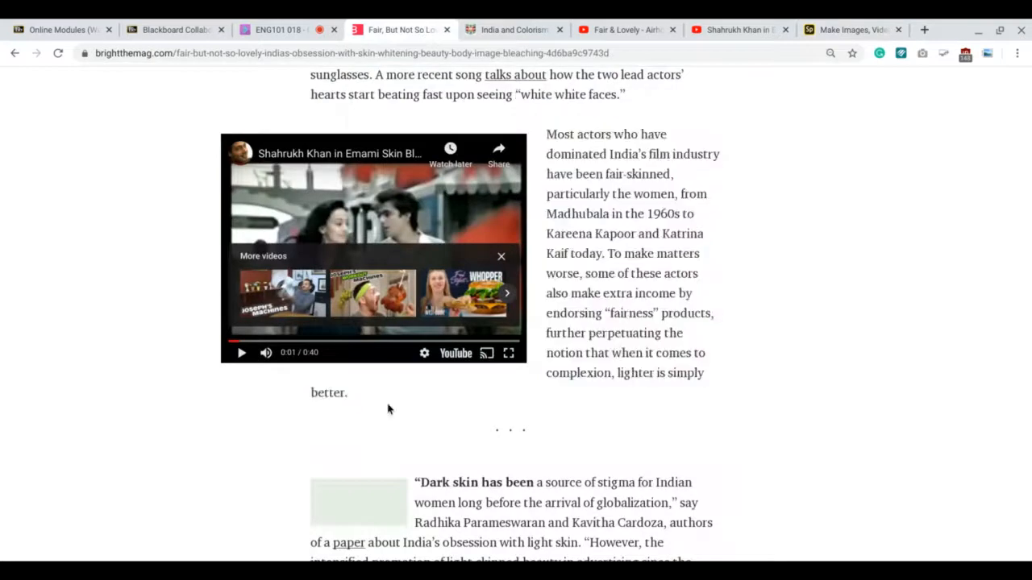
{"action": "left_click_drag", "start_coordinate": [361, 400], "coordinate": [547, 134]}
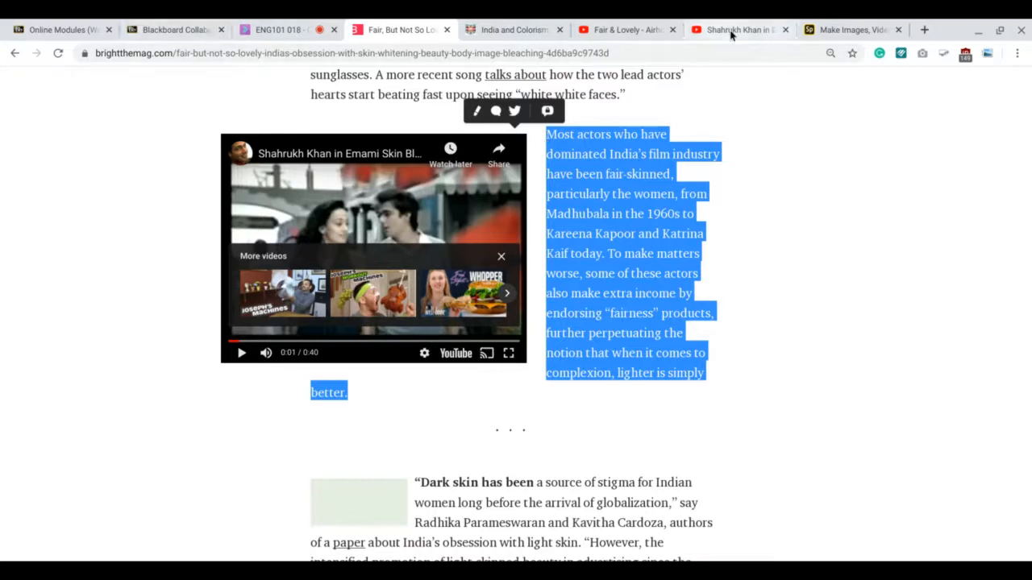
{"action": "type", "text": "Most actors who have dominated India’s film industry have been fair-skinned, particularly the women, from Madhubala in the 1960s to Kareena Kapoor and Katrina Kaif today. To make matters worse, some of these actors also make extra income by endorsing \"fairness\" products, further perpetuating the notion that when it comes to complexion, lighter is simply better."}
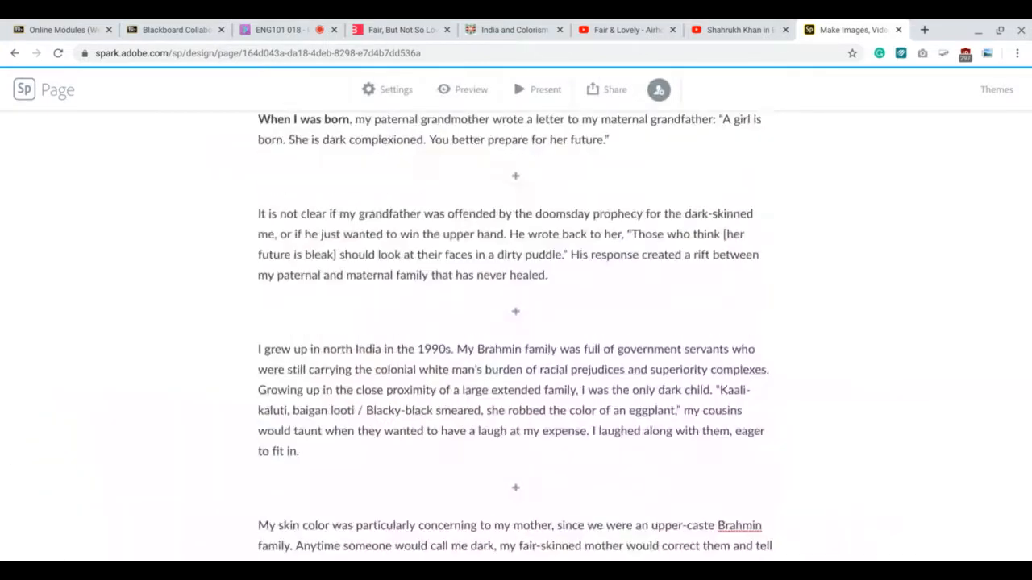
Preview the Spark page and review it from the title down to the Shahrukh Khan video.
{"action": "left_click", "coordinate": [463, 92]}
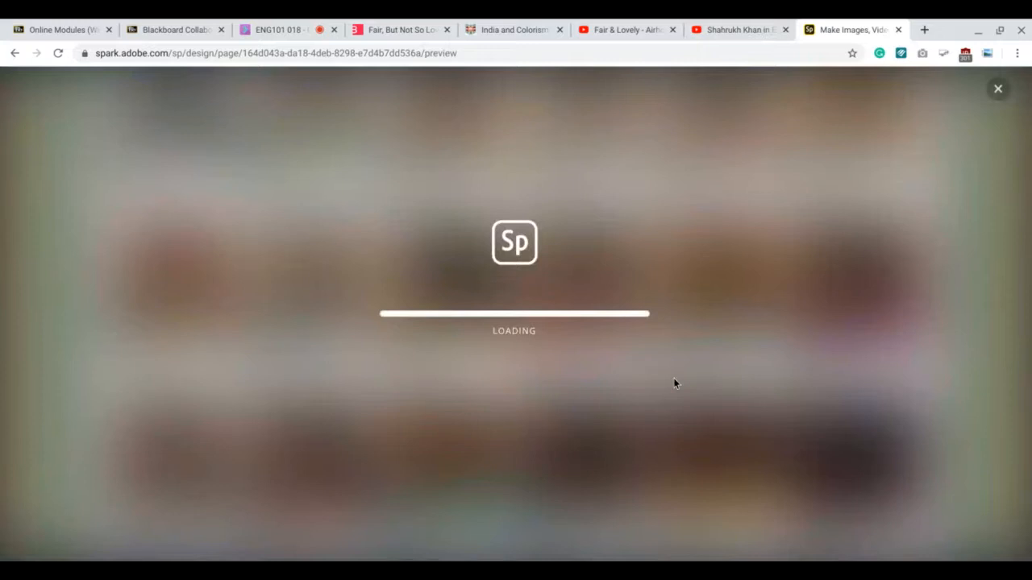
{"action": "scroll", "coordinate": [516, 314], "scroll_direction": "down", "scroll_amount": 5}
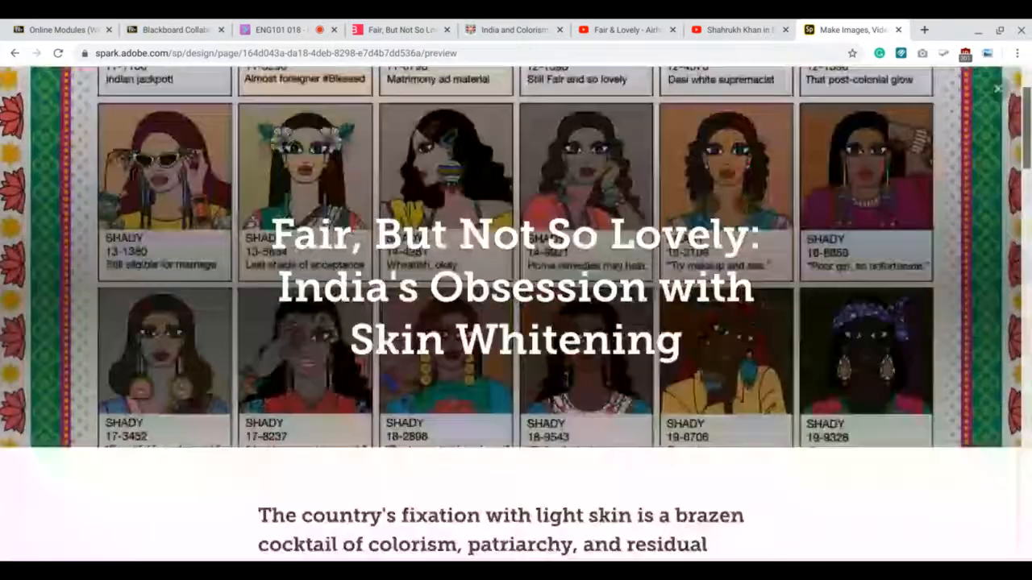
{"action": "scroll", "coordinate": [516, 315], "scroll_direction": "down", "scroll_amount": 10}
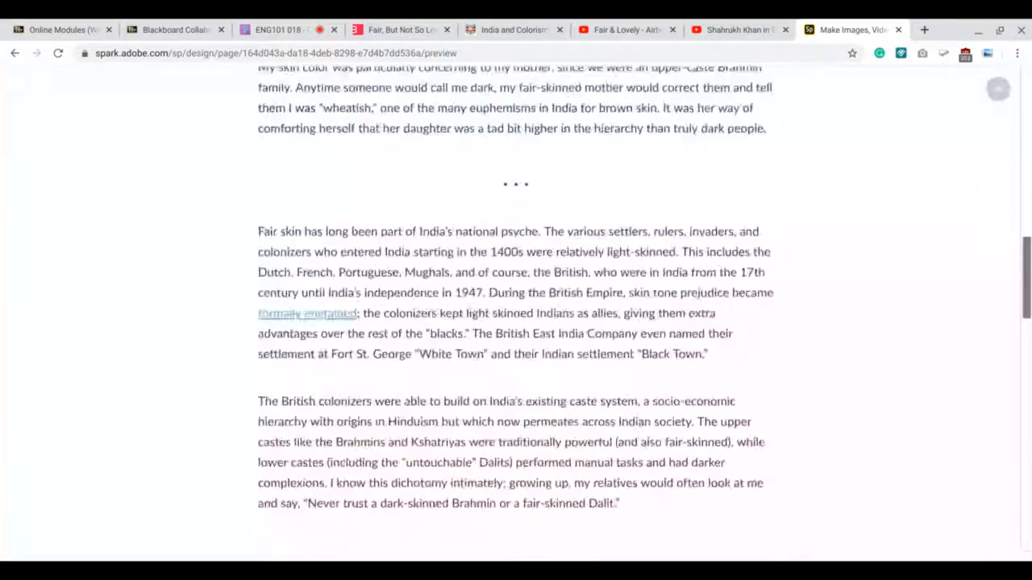
{"action": "scroll", "coordinate": [524, 314], "scroll_direction": "down", "scroll_amount": 6}
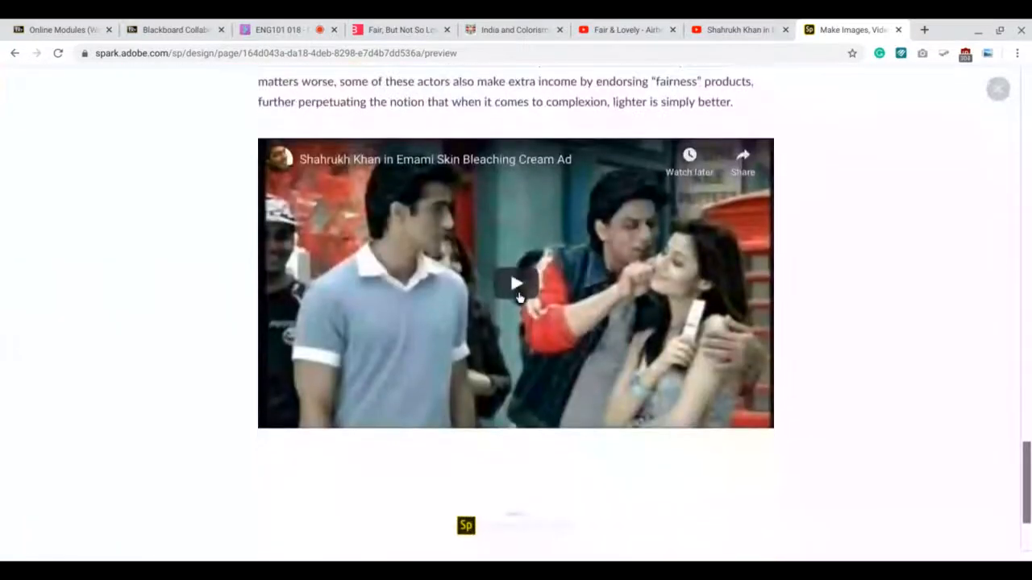
Test playback of the Shahrukh Khan video in the preview, pause and close it, and check the layout of the page's end.
{"action": "left_click", "coordinate": [518, 295]}
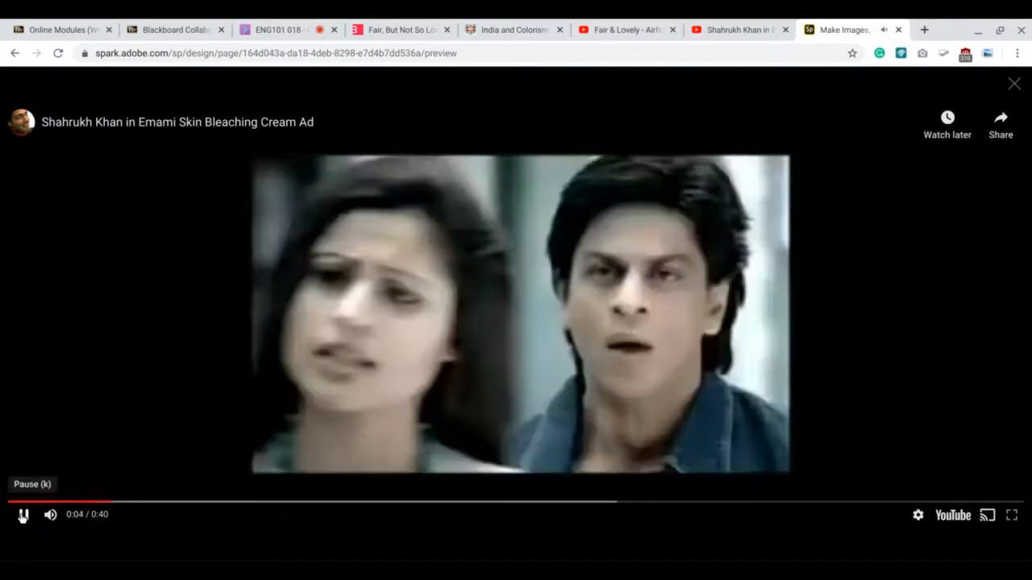
{"action": "left_click", "coordinate": [22, 516]}
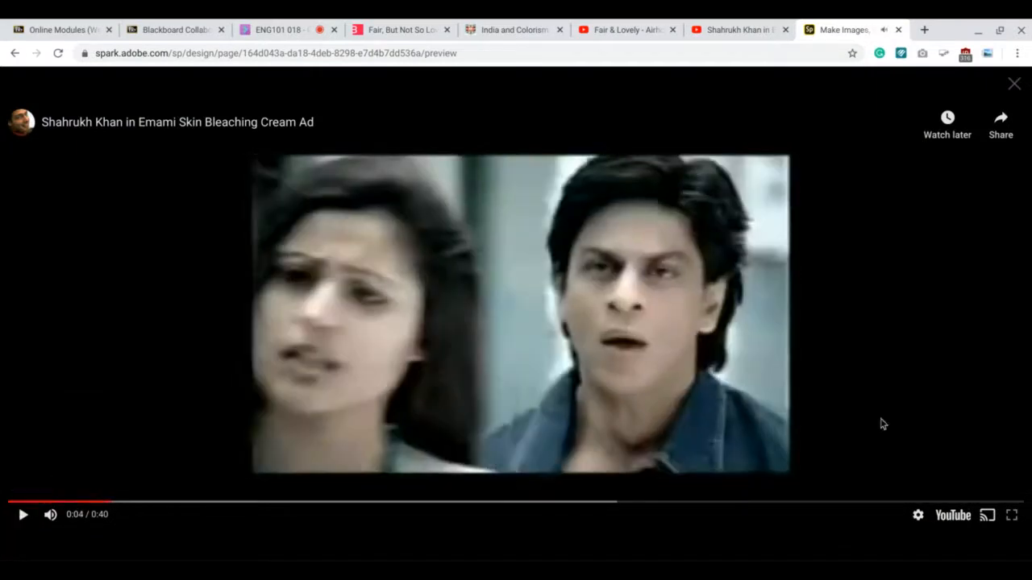
{"action": "left_click", "coordinate": [1015, 83]}
{"action": "scroll", "coordinate": [767, 228], "scroll_direction": "up", "scroll_amount": 1}
{"action": "scroll", "coordinate": [911, 253], "scroll_direction": "down", "scroll_amount": 1}
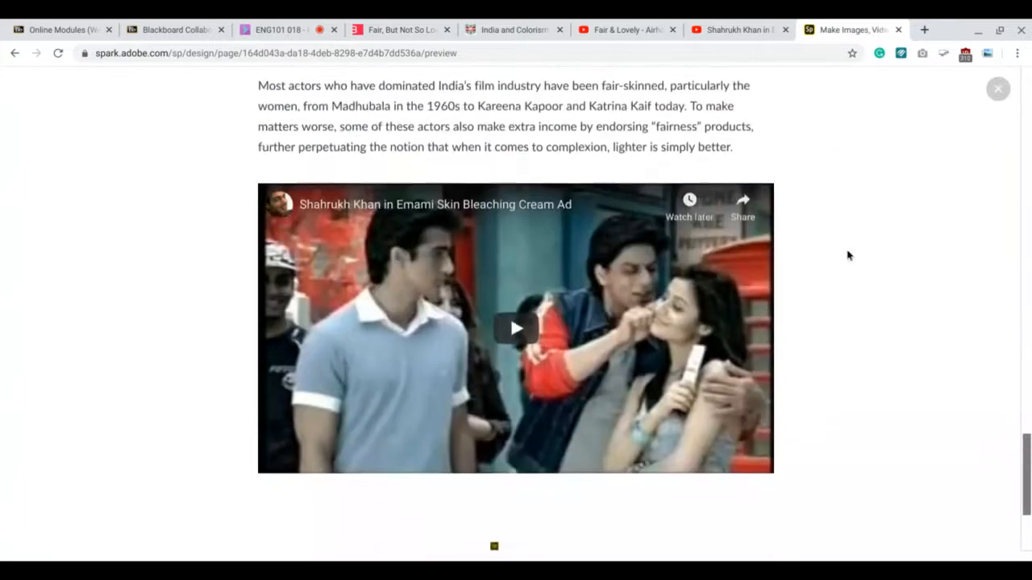
{"action": "scroll", "coordinate": [71, 419], "scroll_direction": "down", "scroll_amount": 1}
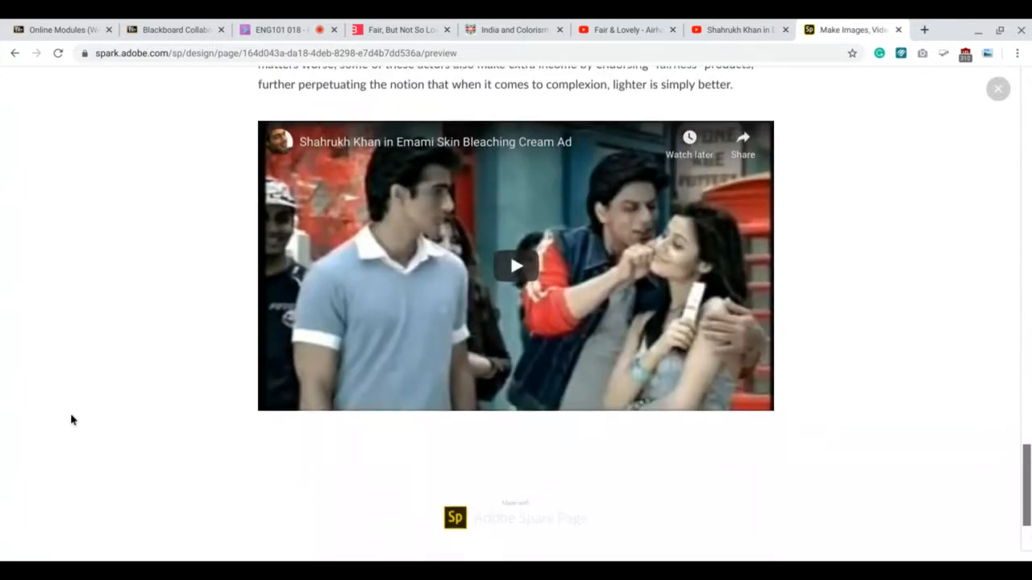
Check the source article, exit the page preview, and return to the end of the page below the Shahrukh Khan video.
{"action": "left_click", "coordinate": [415, 34]}
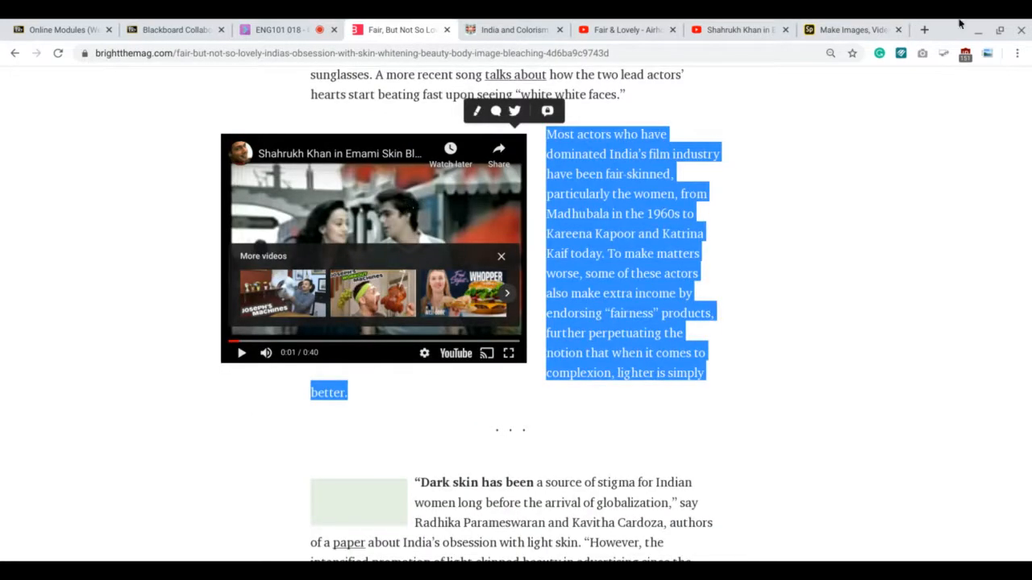
{"action": "left_click", "coordinate": [861, 31]}
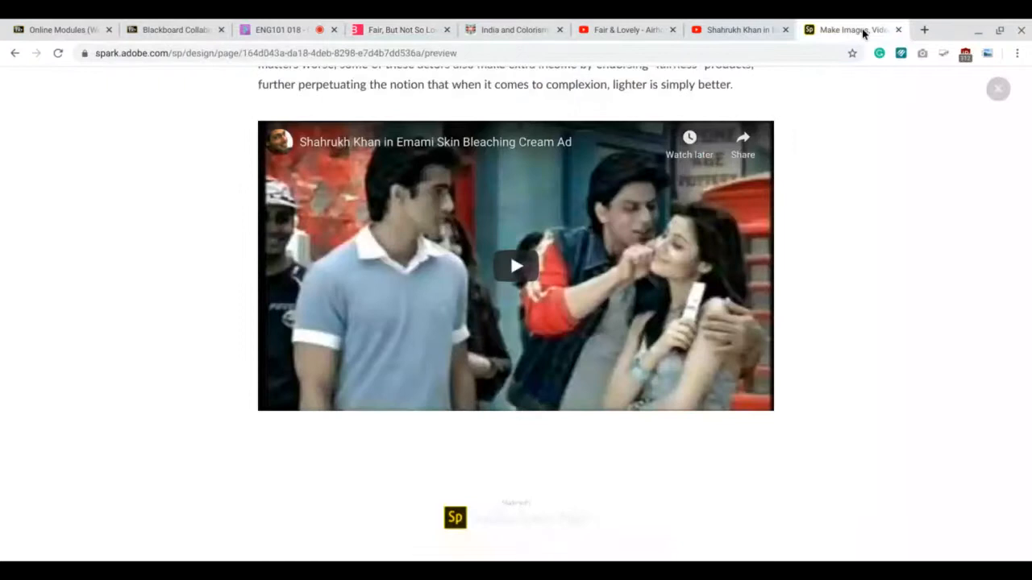
{"action": "scroll", "coordinate": [583, 382], "scroll_direction": "down", "scroll_amount": 1}
{"action": "scroll", "coordinate": [535, 428], "scroll_direction": "up", "scroll_amount": 6}
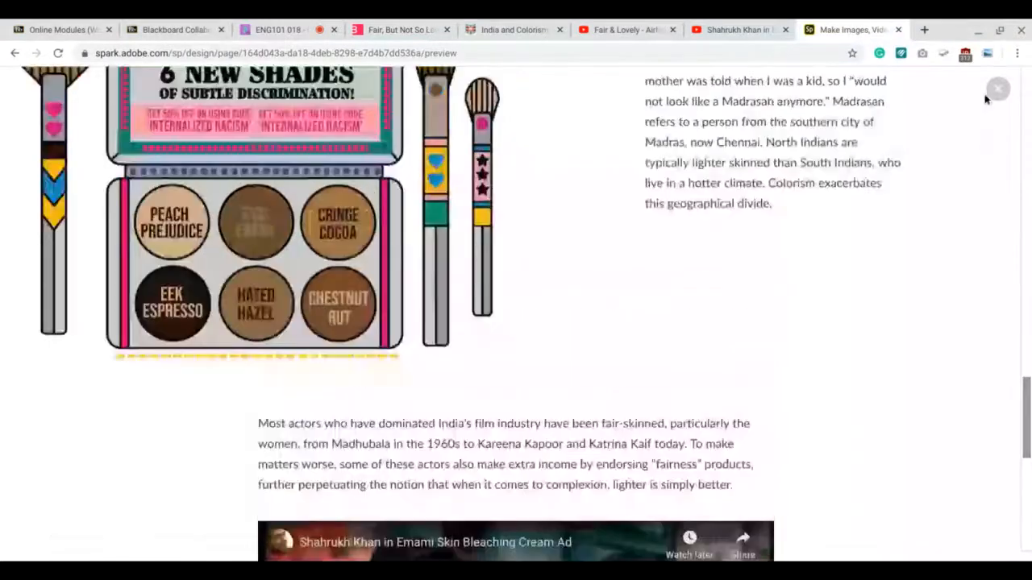
{"action": "left_click", "coordinate": [997, 89]}
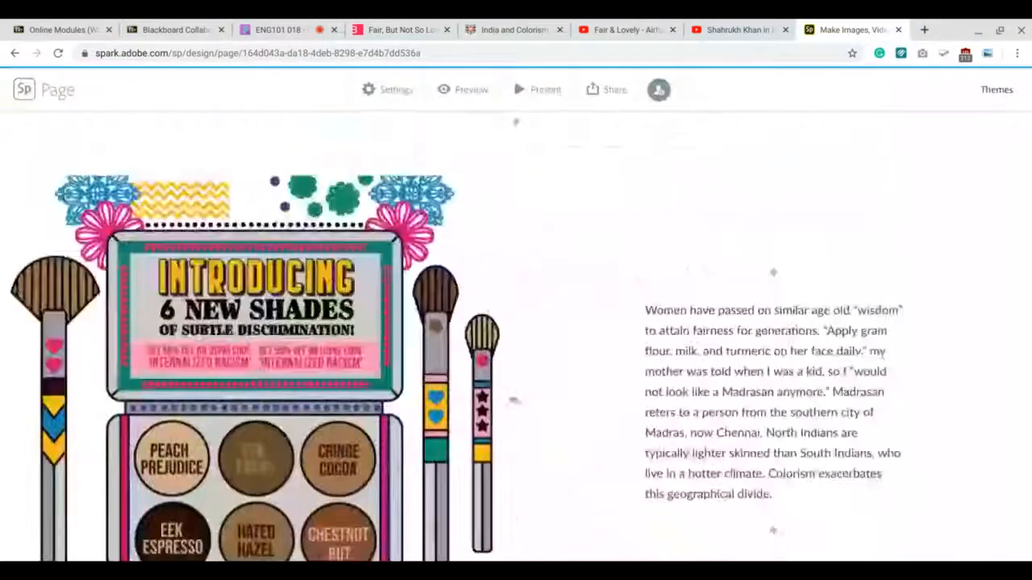
{"action": "scroll", "coordinate": [513, 399], "scroll_direction": "down", "scroll_amount": 5}
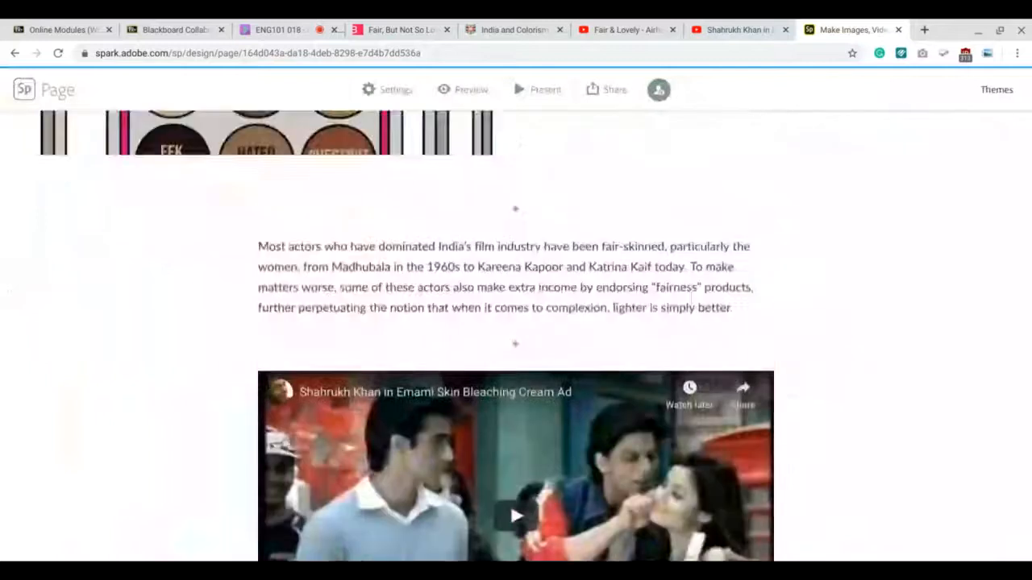
{"action": "scroll", "coordinate": [553, 492], "scroll_direction": "up", "scroll_amount": 10}
{"action": "scroll", "coordinate": [553, 492], "scroll_direction": "down", "scroll_amount": 3}
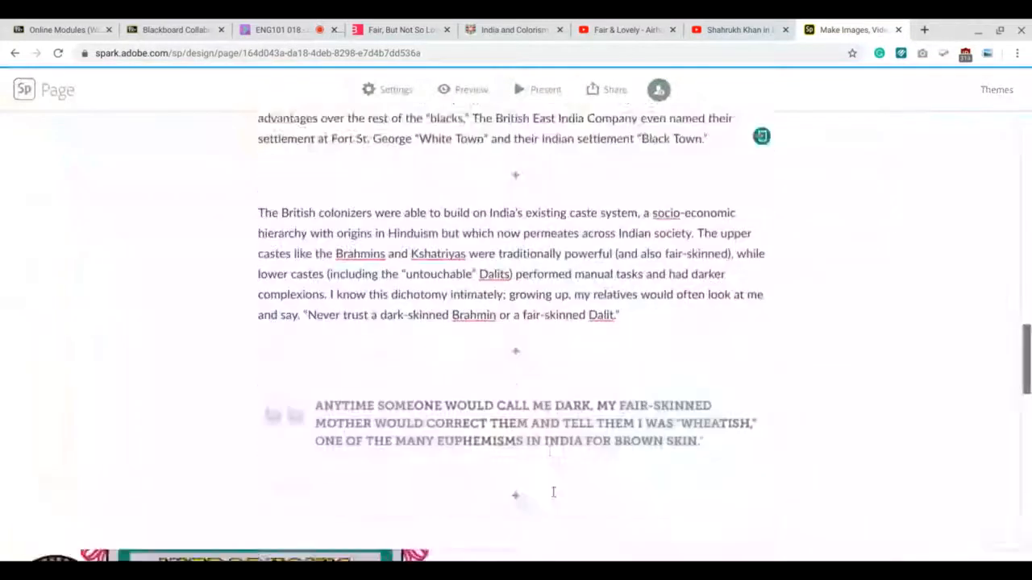
{"action": "scroll", "coordinate": [553, 492], "scroll_direction": "down", "scroll_amount": 10}
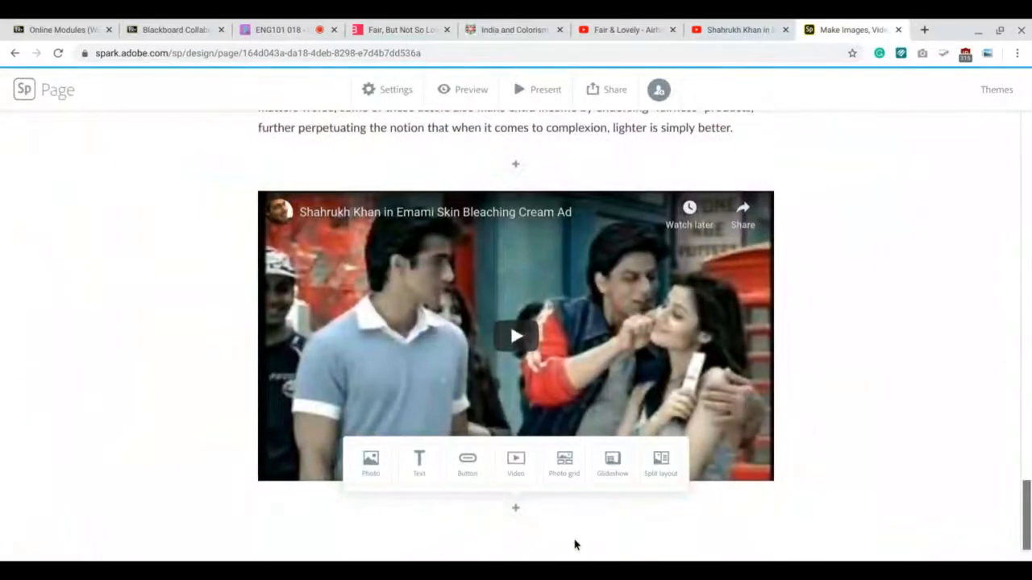
Try a photo grid below the Shahrukh Khan video using free "indian women" photos of hennaed hands, a runway model and a woman facing a monument.
{"action": "left_click", "coordinate": [572, 476]}
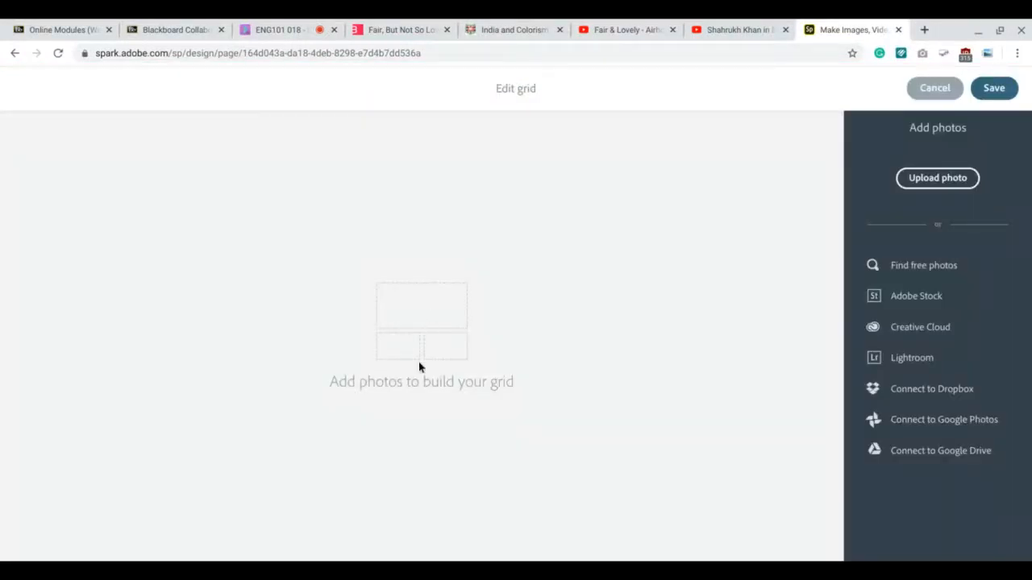
{"action": "left_click", "coordinate": [924, 267]}
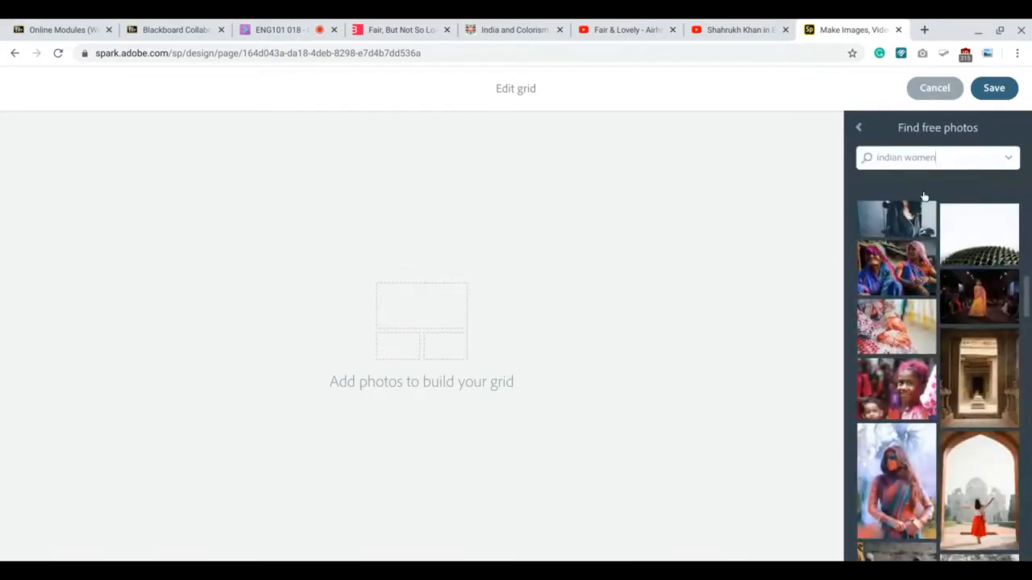
{"action": "left_click", "coordinate": [930, 165]}
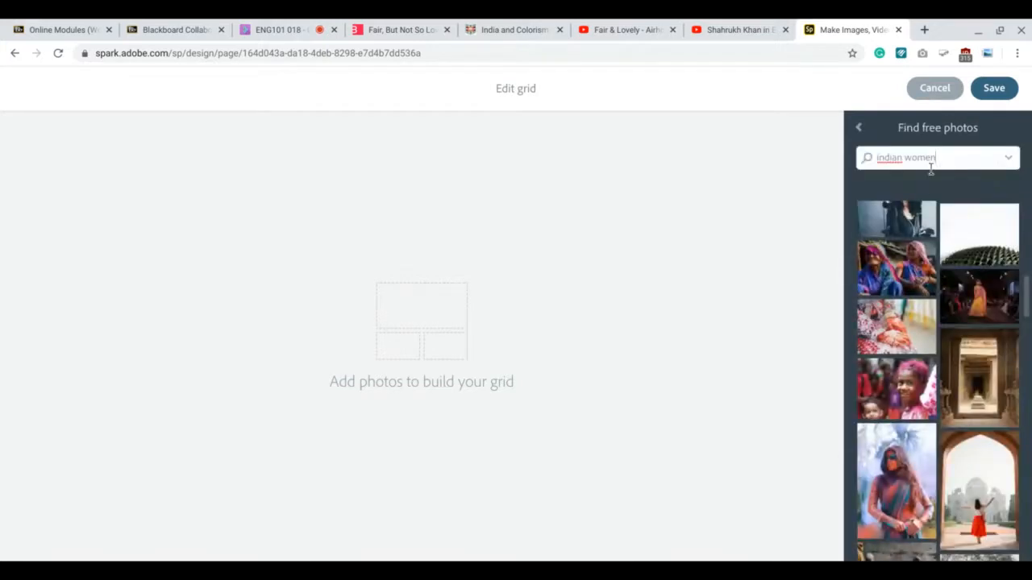
{"action": "left_click", "coordinate": [889, 325]}
{"action": "left_click", "coordinate": [869, 335]}
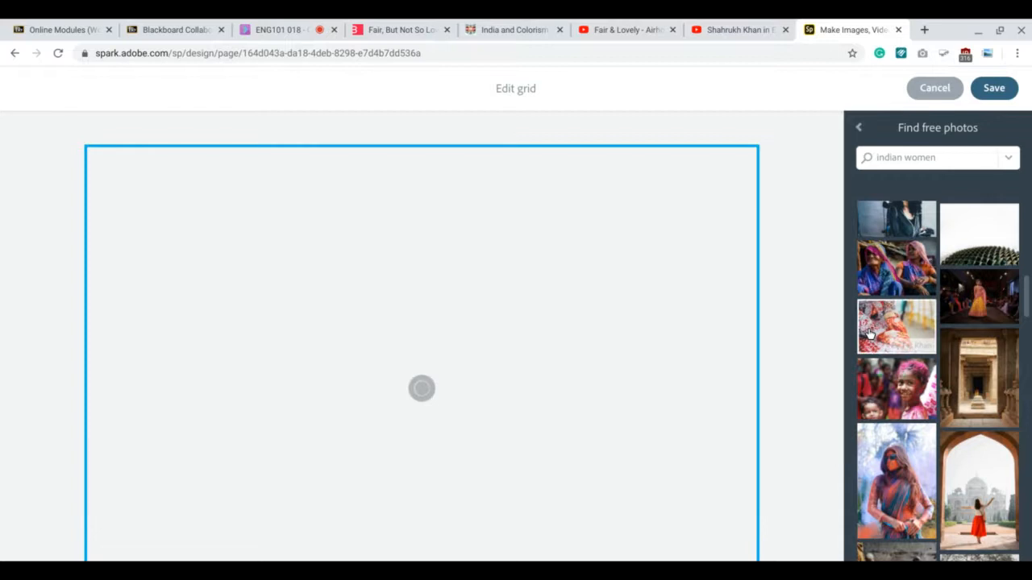
{"action": "scroll", "coordinate": [422, 336], "scroll_direction": "down", "scroll_amount": 1}
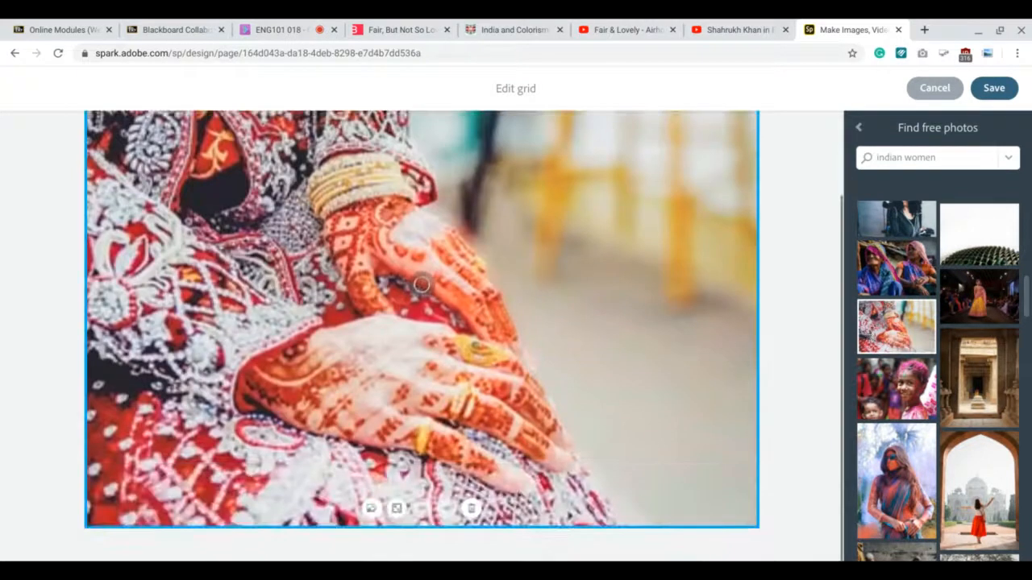
{"action": "scroll", "coordinate": [421, 284], "scroll_direction": "up", "scroll_amount": 1}
{"action": "scroll", "coordinate": [421, 336], "scroll_direction": "down", "scroll_amount": 1}
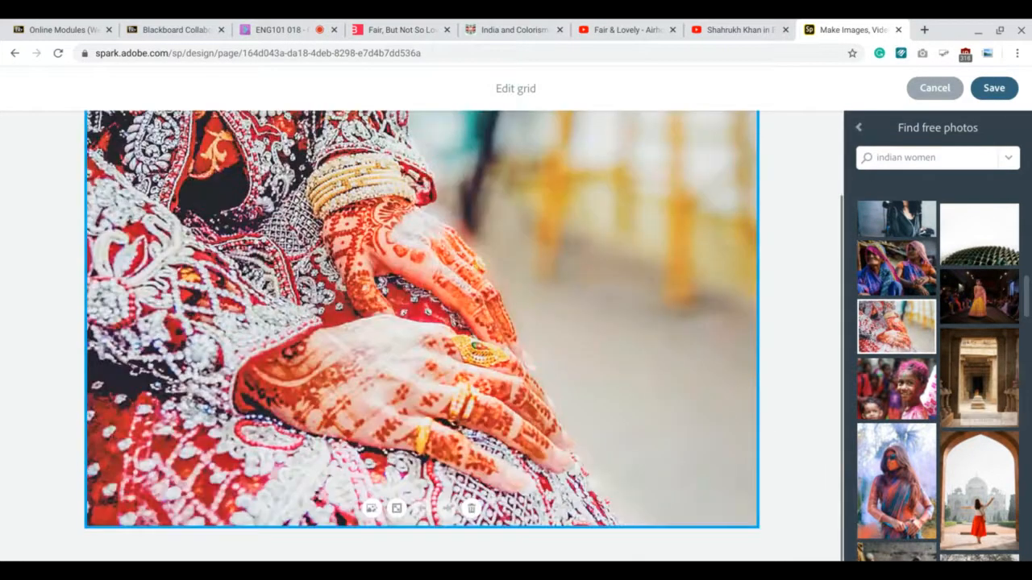
{"action": "left_click", "coordinate": [397, 509]}
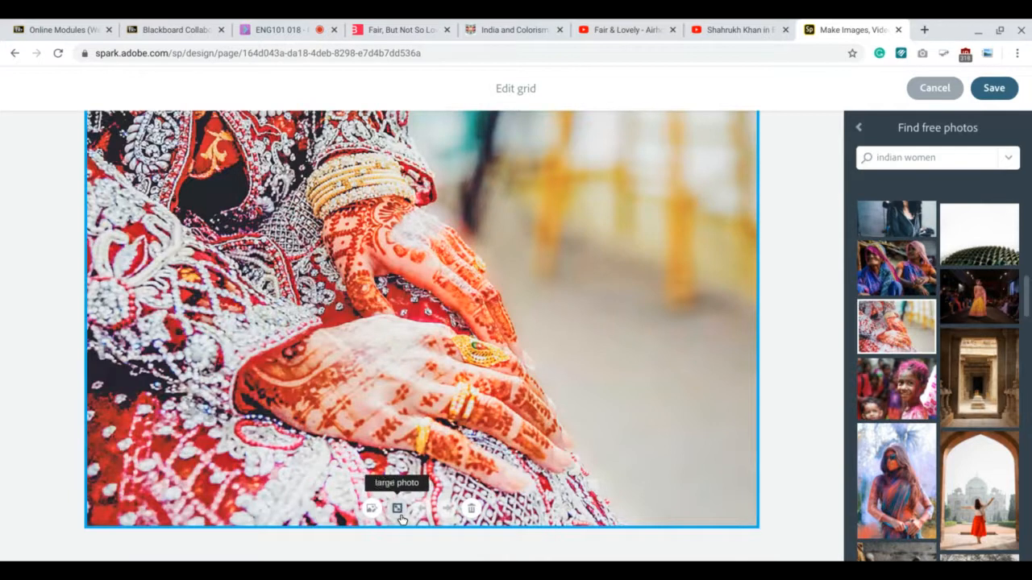
{"action": "left_click", "coordinate": [966, 305]}
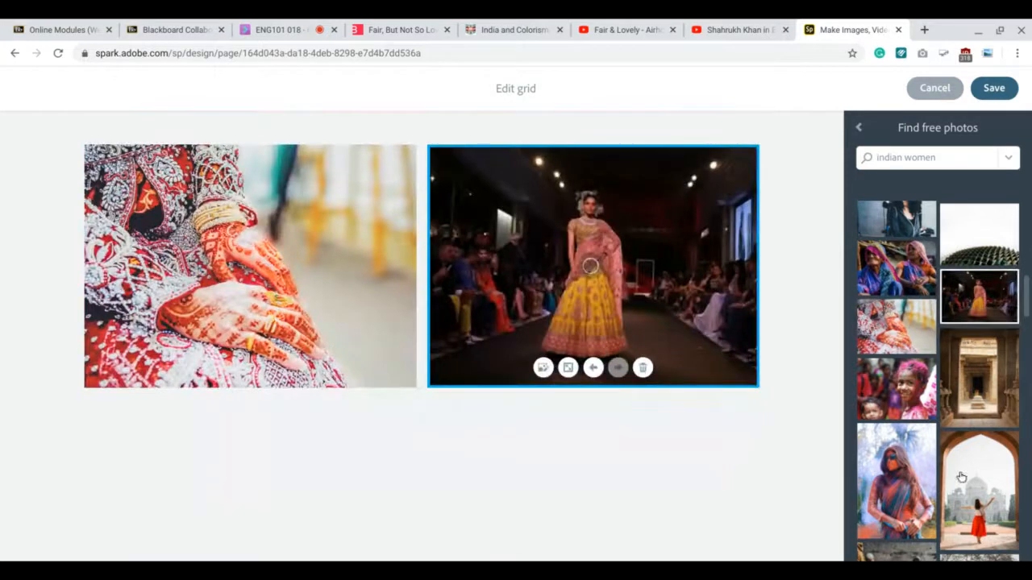
{"action": "left_click", "coordinate": [994, 521]}
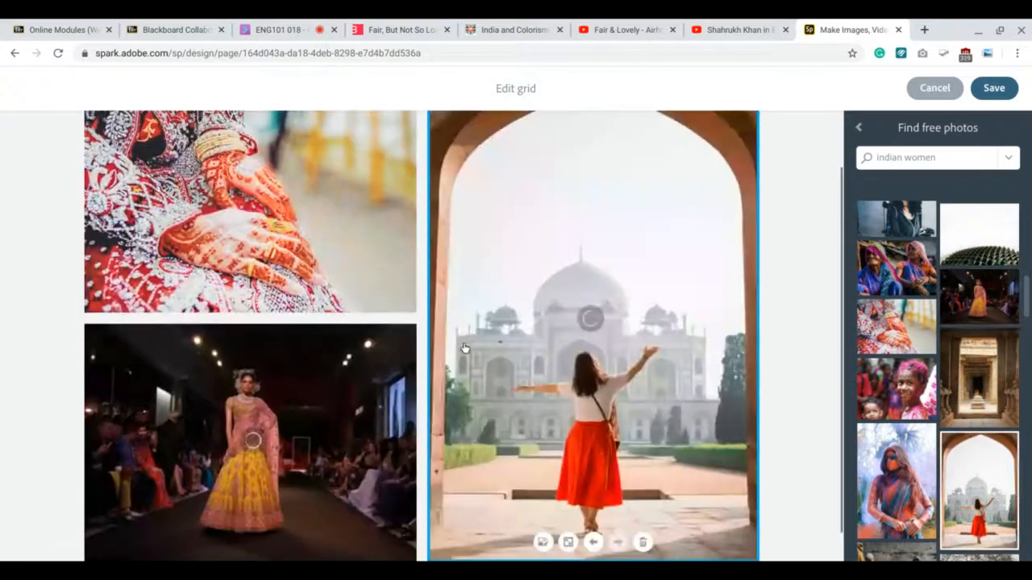
Try enlarging and reordering the monument photo within the grid, and discard the photo grid.
{"action": "scroll", "coordinate": [562, 489], "scroll_direction": "down", "scroll_amount": 1}
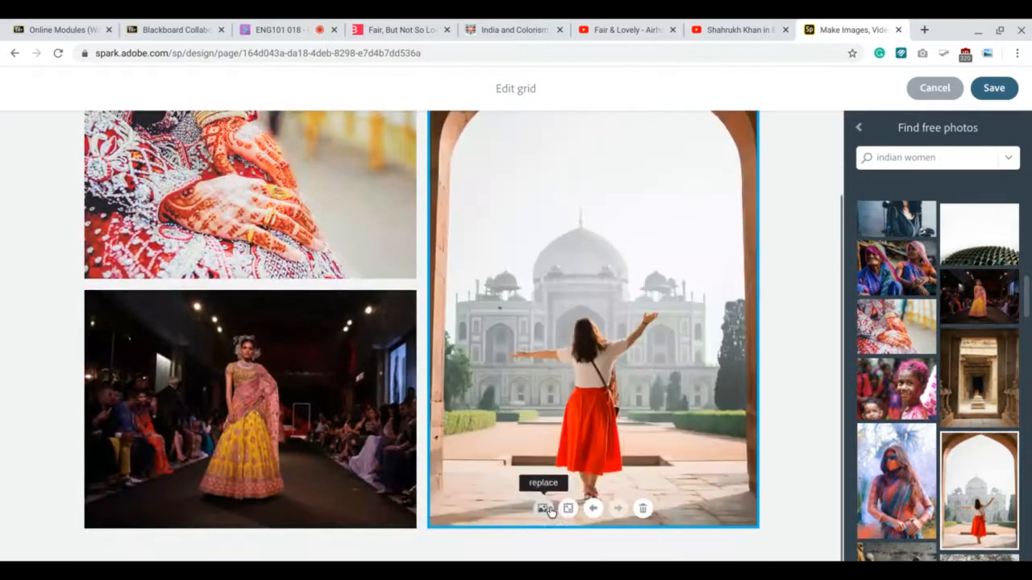
{"action": "left_click", "coordinate": [567, 511]}
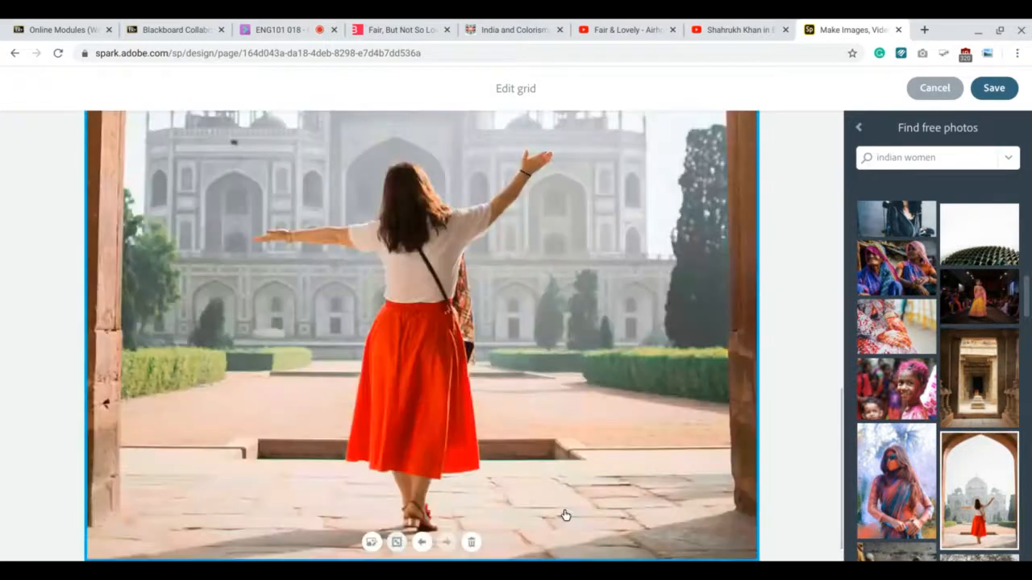
{"action": "left_click", "coordinate": [396, 542]}
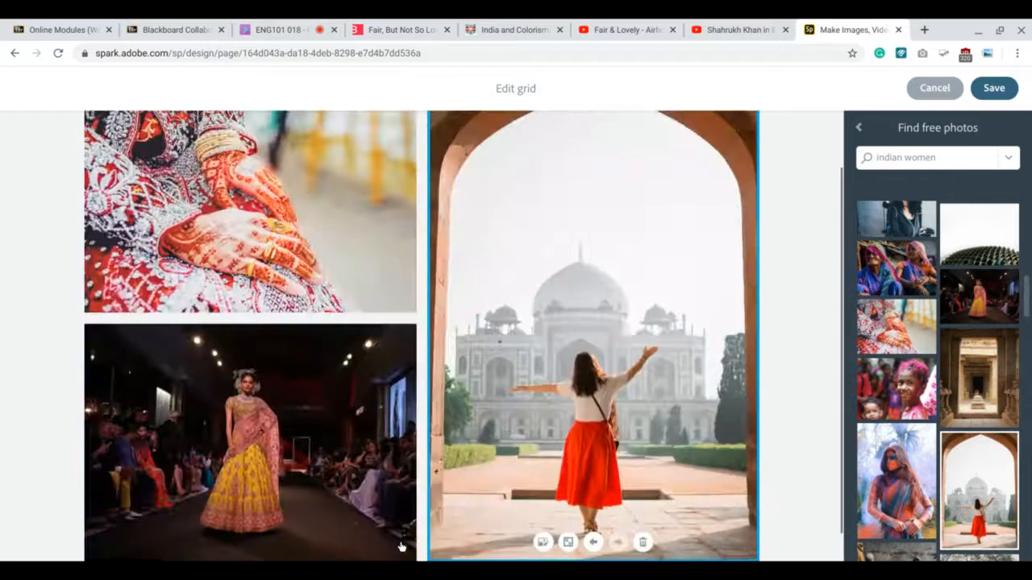
{"action": "left_click", "coordinate": [591, 543]}
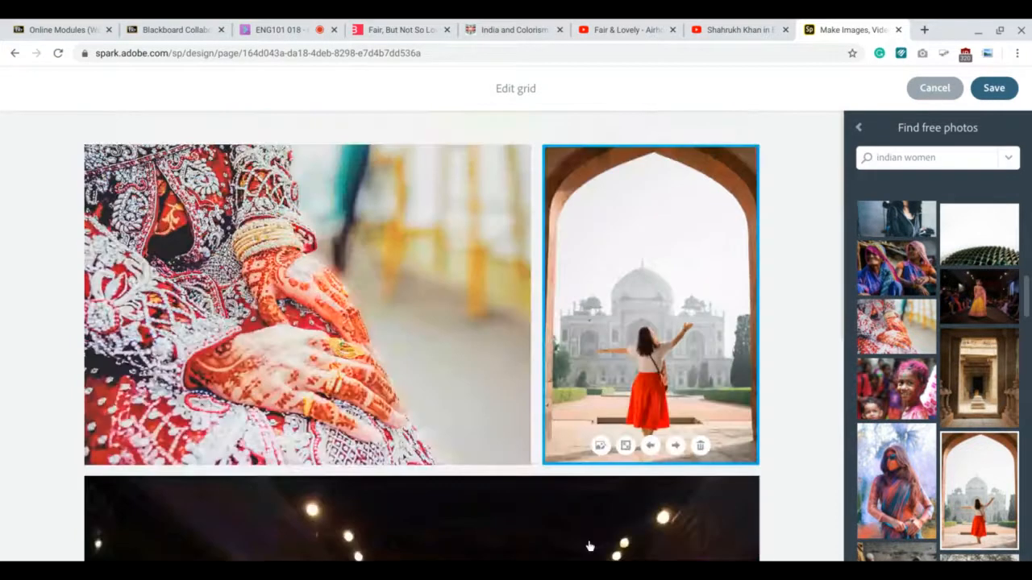
{"action": "left_click", "coordinate": [673, 447]}
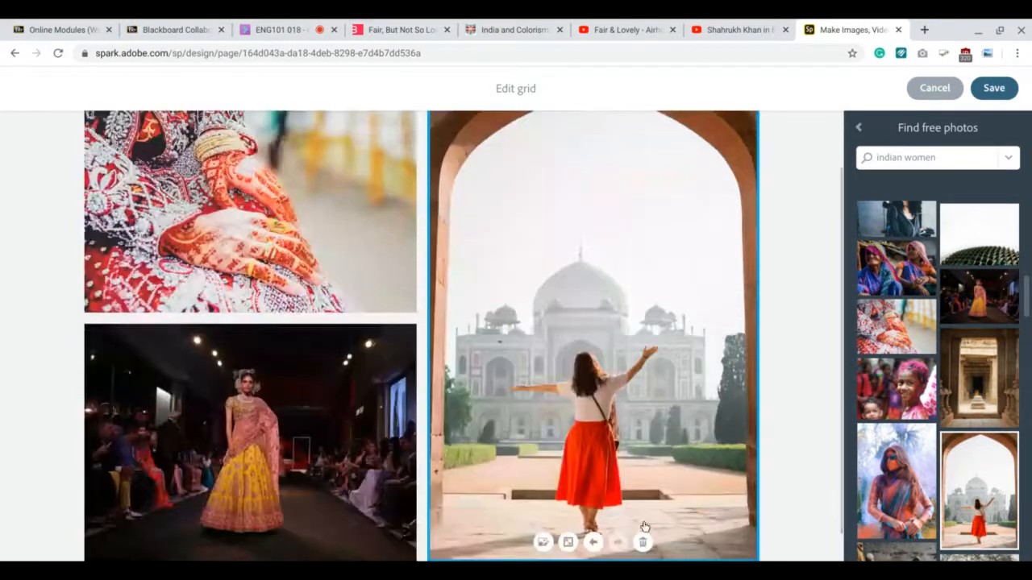
{"action": "left_click", "coordinate": [594, 544]}
{"action": "scroll", "coordinate": [594, 483], "scroll_direction": "down", "scroll_amount": 5}
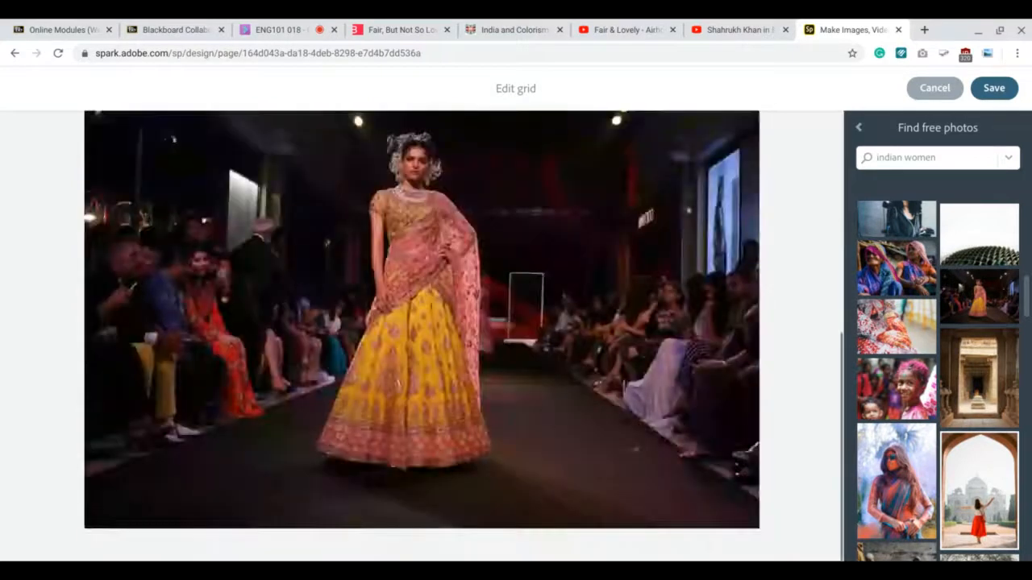
{"action": "scroll", "coordinate": [594, 484], "scroll_direction": "up", "scroll_amount": 2}
{"action": "left_click", "coordinate": [935, 89]}
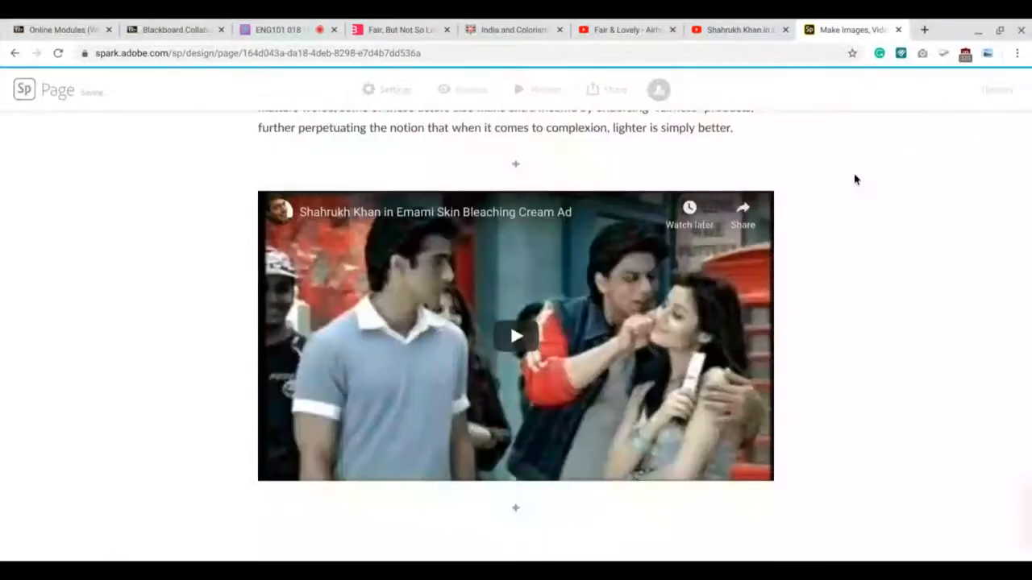
Add a glideshow below the video with the headscarved women, hennaed hands, runway model, colour-powdered woman and monument photos, and save it.
{"action": "left_click", "coordinate": [516, 508]}
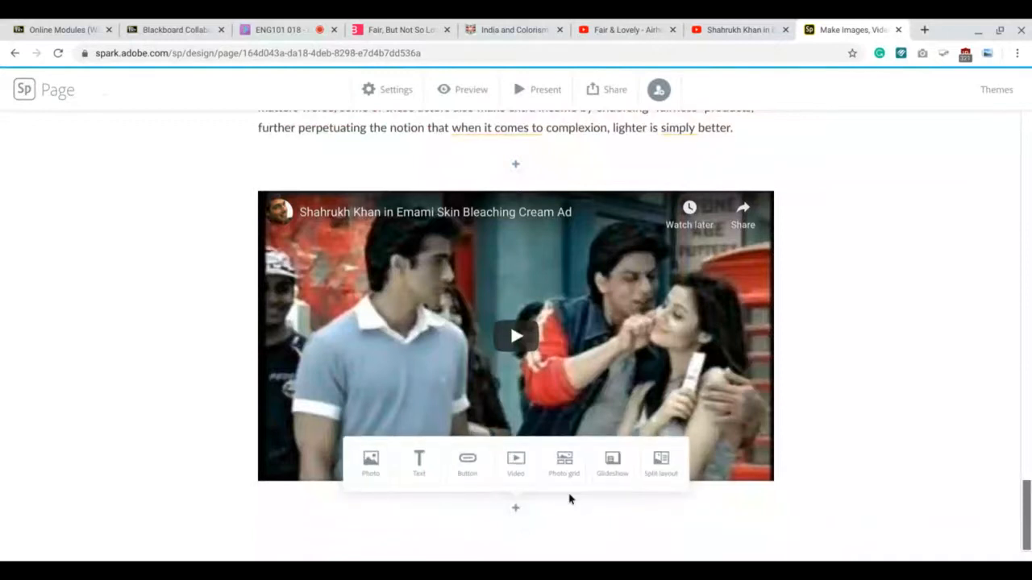
{"action": "left_click", "coordinate": [611, 461]}
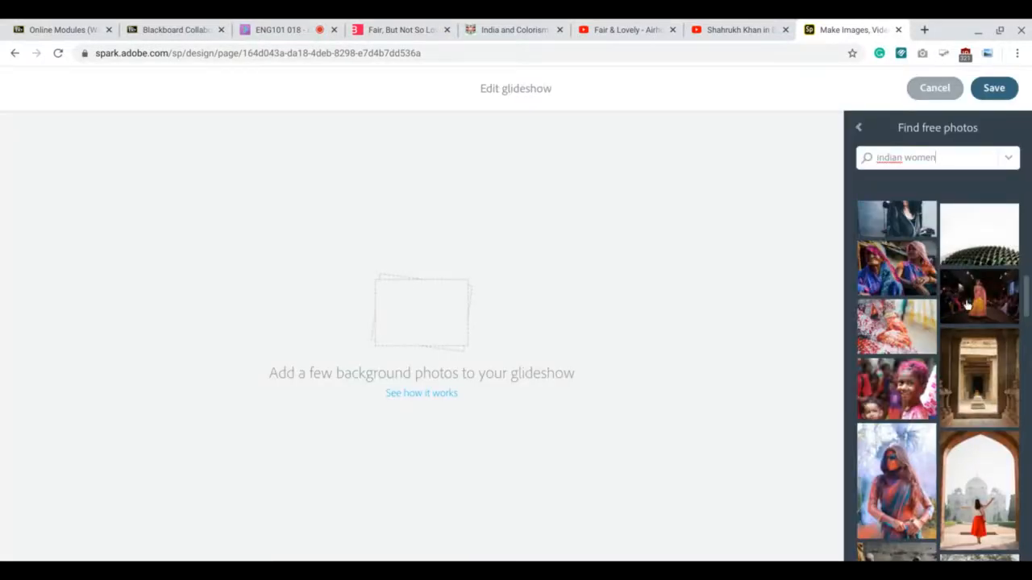
{"action": "left_click", "coordinate": [892, 284]}
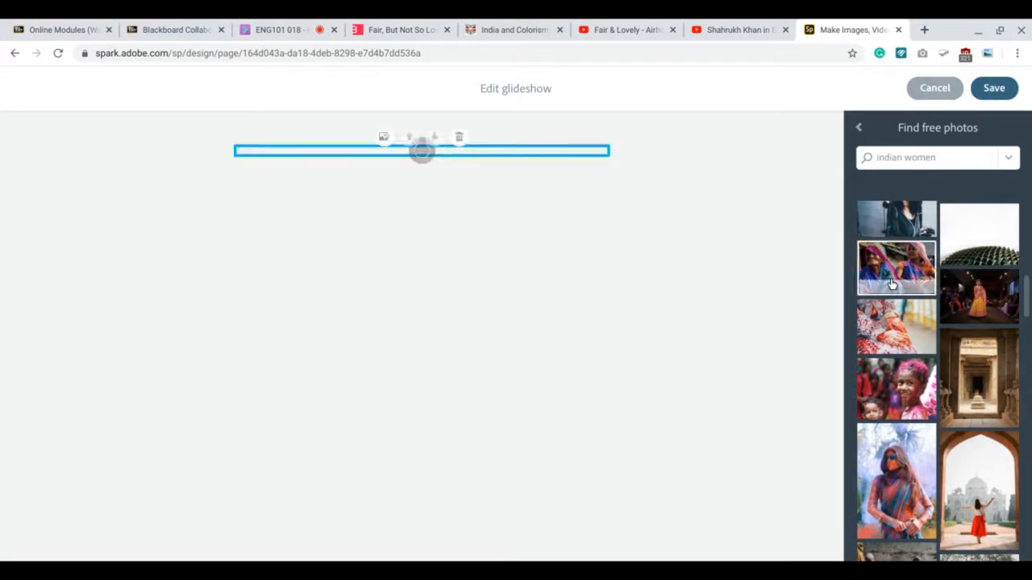
{"action": "left_click", "coordinate": [892, 328]}
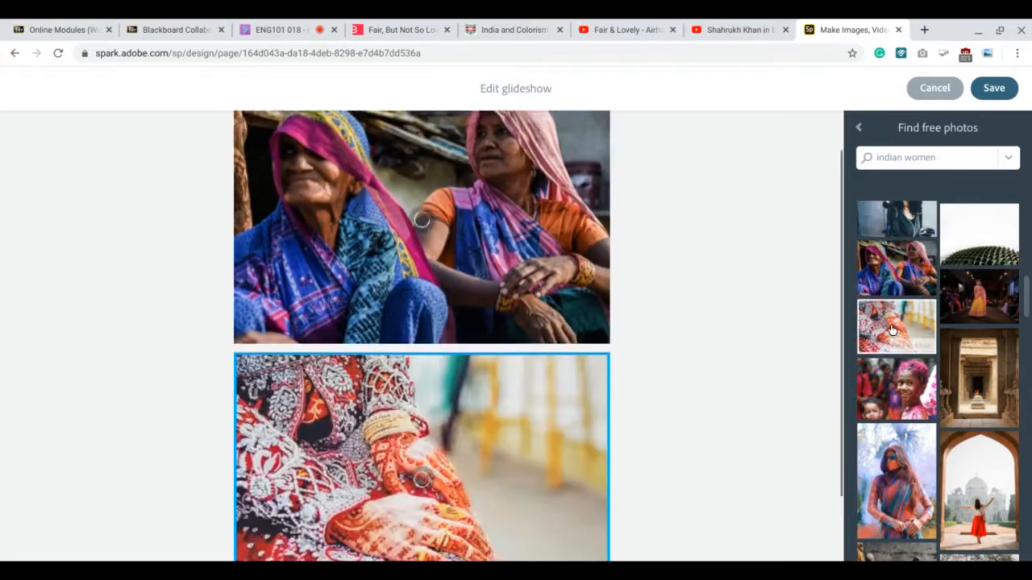
{"action": "left_click", "coordinate": [974, 309]}
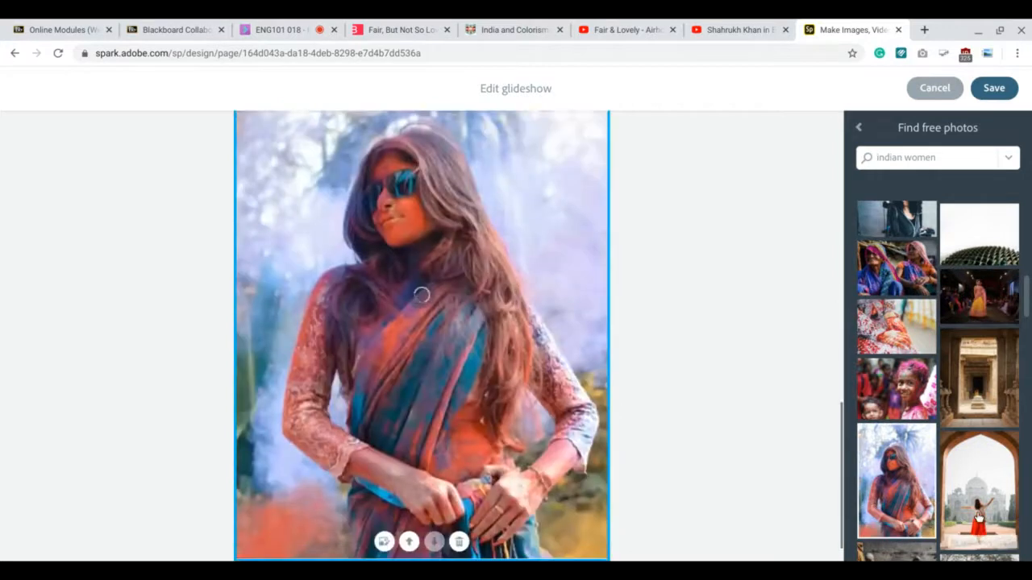
{"action": "left_click", "coordinate": [972, 515]}
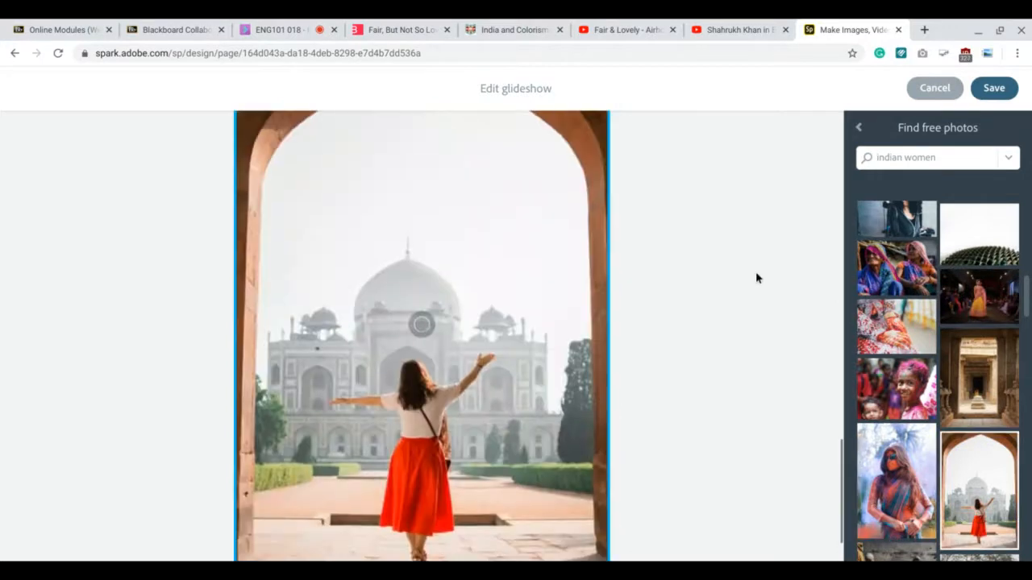
{"action": "left_click", "coordinate": [987, 88]}
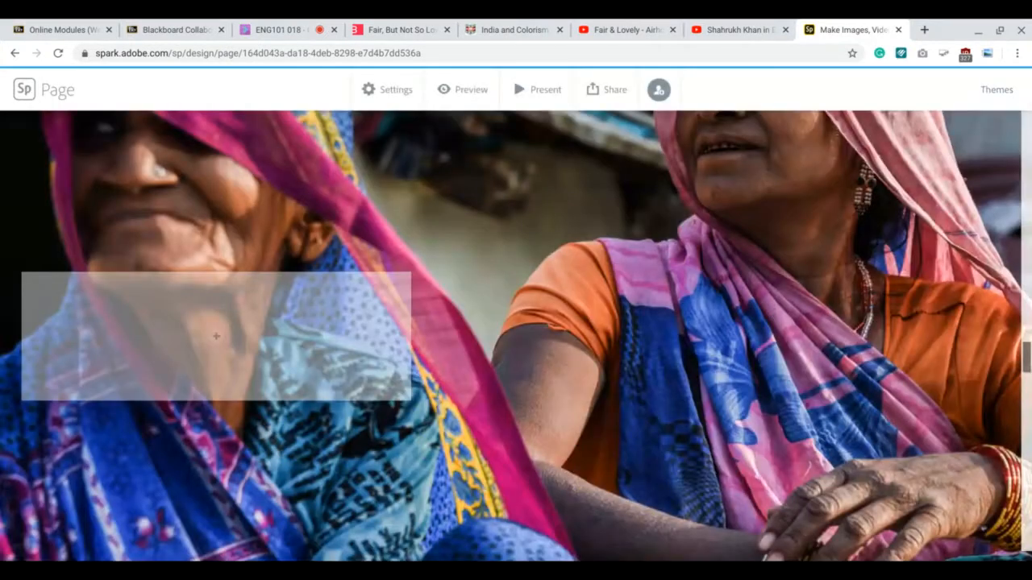
Add a text caption reading "The many shades of Indian women." over the glideshow's first photo.
{"action": "left_click", "coordinate": [217, 337]}
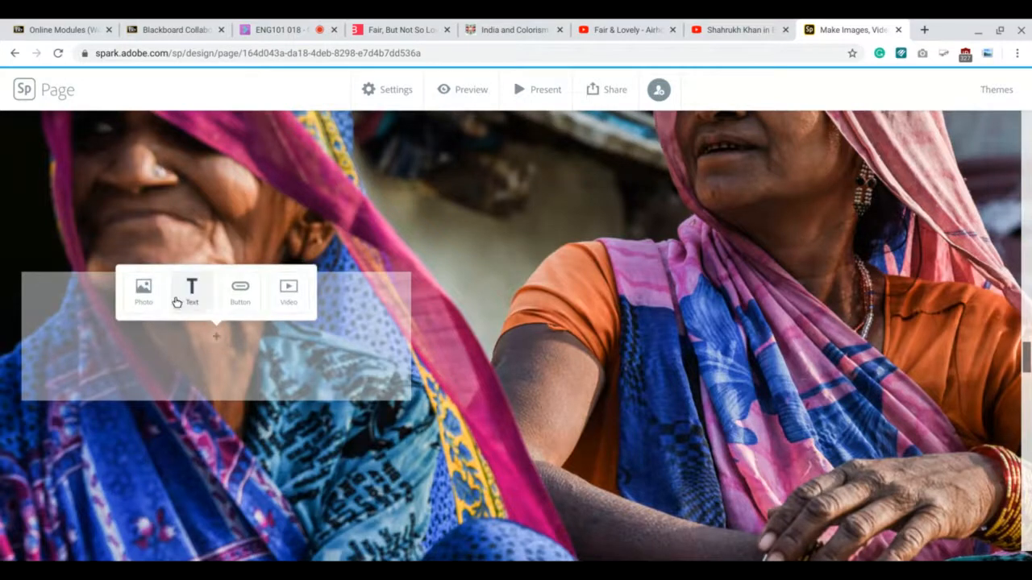
{"action": "left_click", "coordinate": [194, 297]}
{"action": "type", "text": "The ma"}
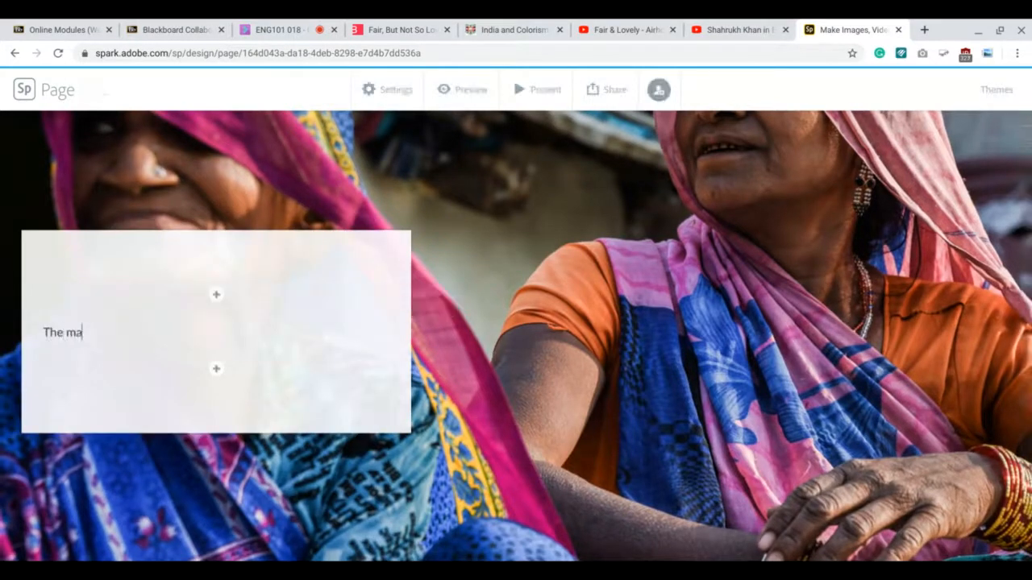
{"action": "type", "text": "ny shar"}
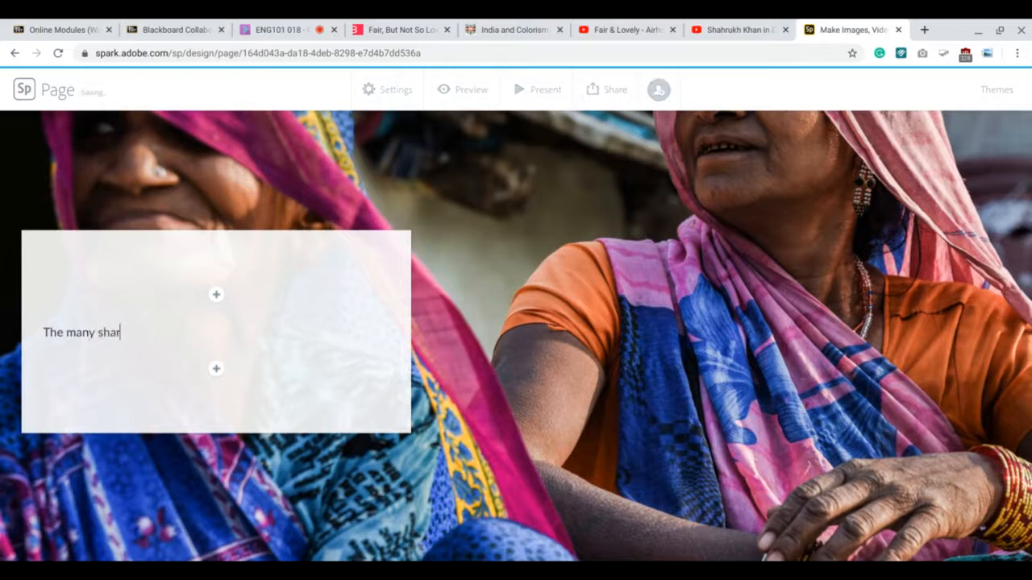
{"action": "key", "text": "BackSpace"}
{"action": "type", "text": "des of Indian wom"}
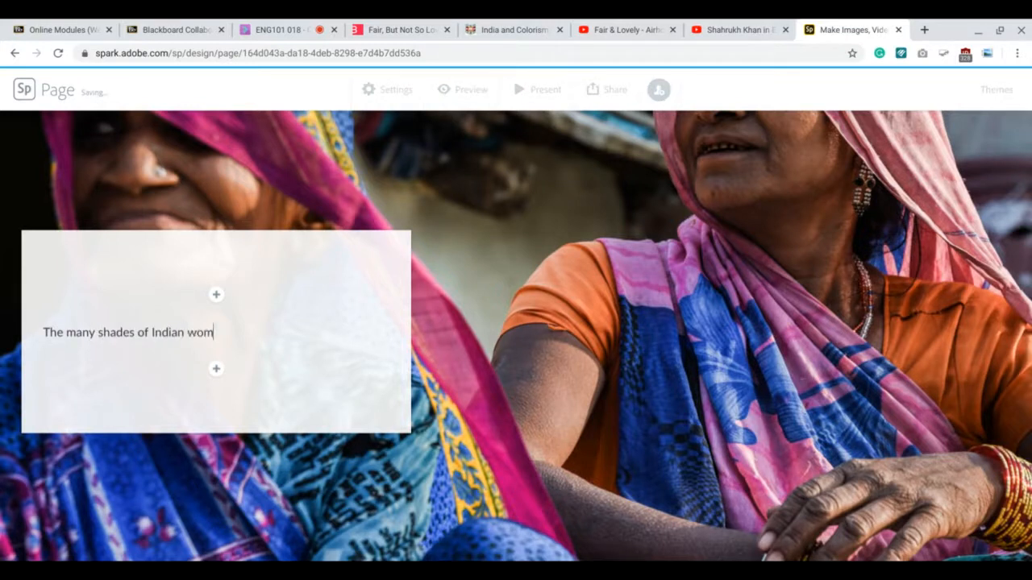
{"action": "type", "text": "en."}
{"action": "left_click", "coordinate": [214, 457]}
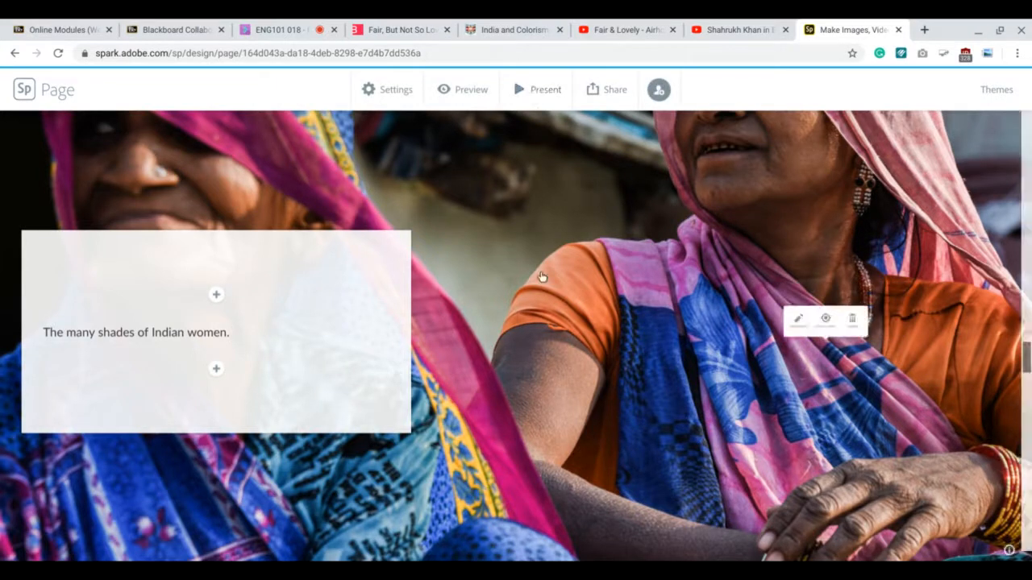
Preview the page and examine the glideshow, its caption and photo transitions, the credits, and the video section above.
{"action": "left_click", "coordinate": [465, 91]}
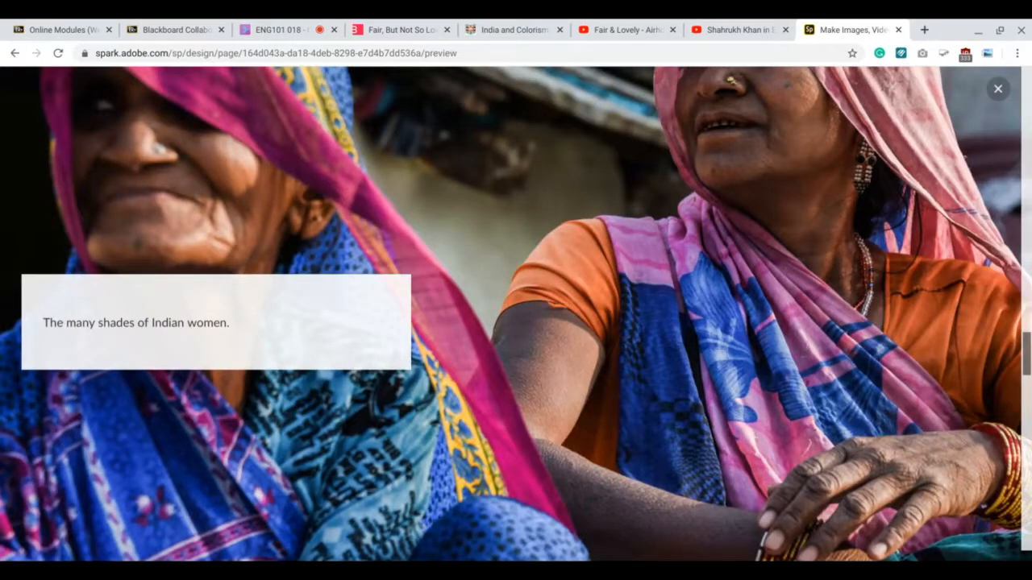
{"action": "scroll", "coordinate": [516, 314], "scroll_direction": "down", "scroll_amount": 10}
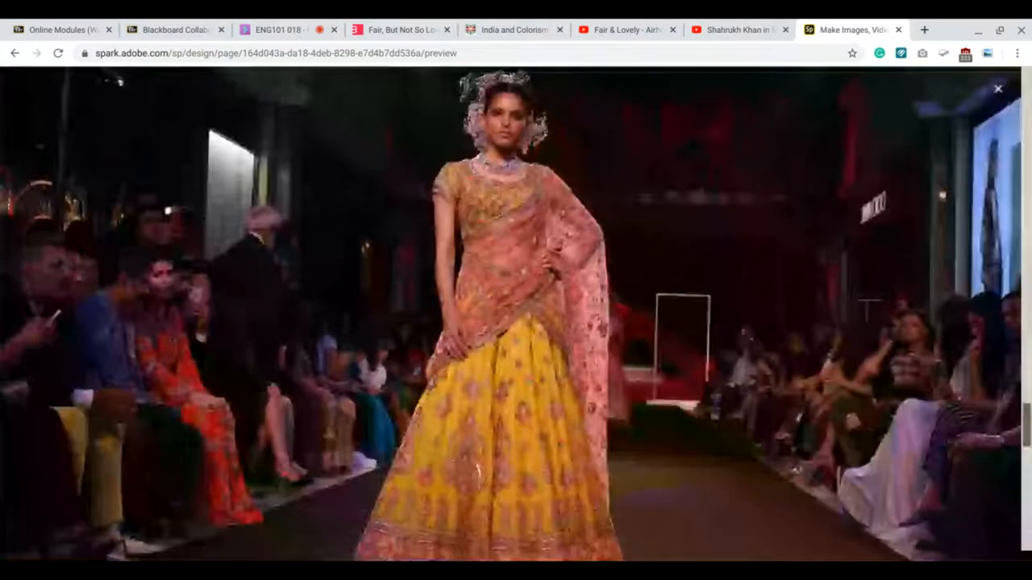
{"action": "scroll", "coordinate": [516, 314], "scroll_direction": "down", "scroll_amount": 10}
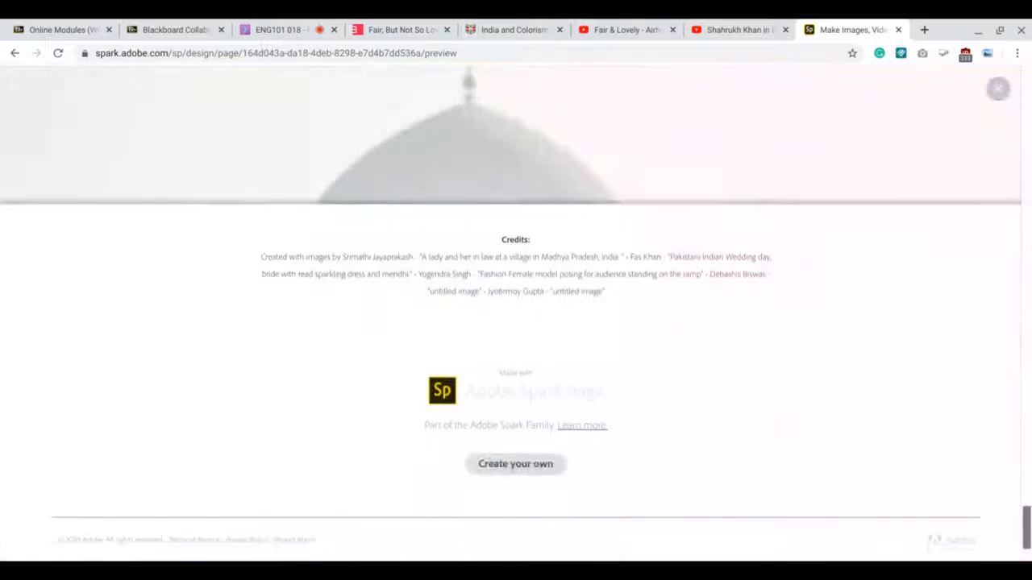
{"action": "scroll", "coordinate": [516, 315], "scroll_direction": "up", "scroll_amount": 8}
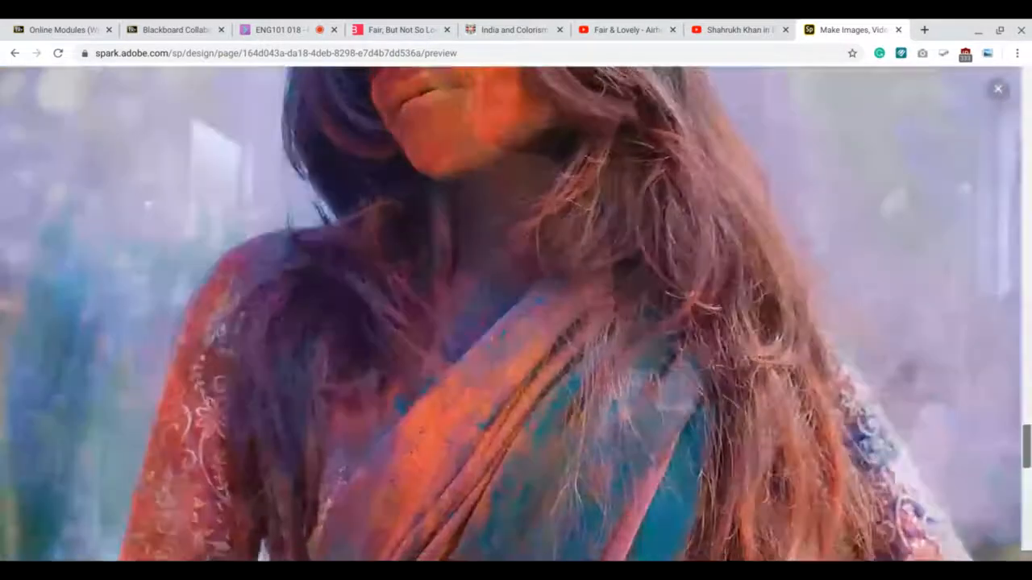
{"action": "scroll", "coordinate": [515, 315], "scroll_direction": "up", "scroll_amount": 10}
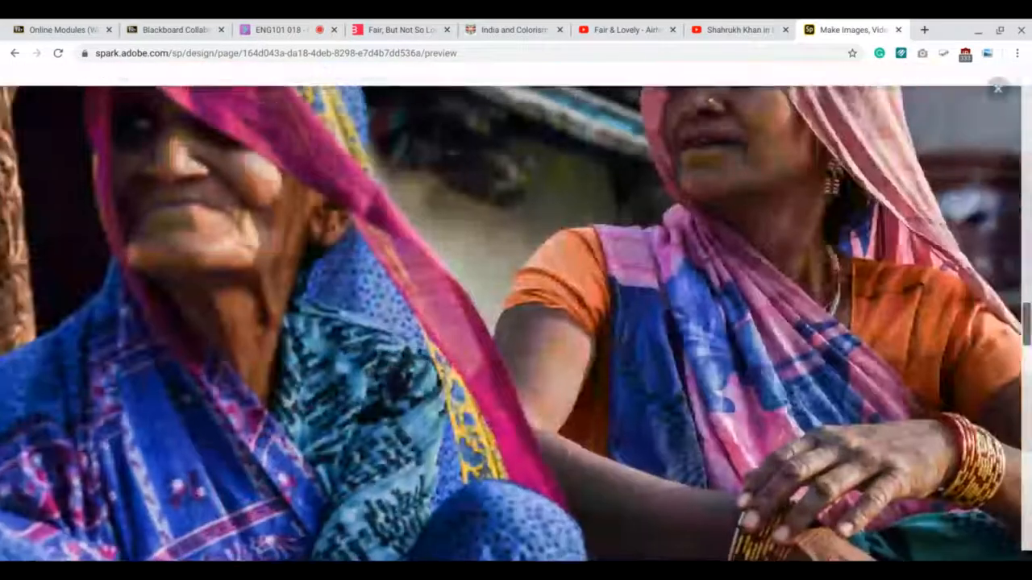
{"action": "scroll", "coordinate": [516, 314], "scroll_direction": "up", "scroll_amount": 3}
{"action": "scroll", "coordinate": [515, 314], "scroll_direction": "down", "scroll_amount": 3}
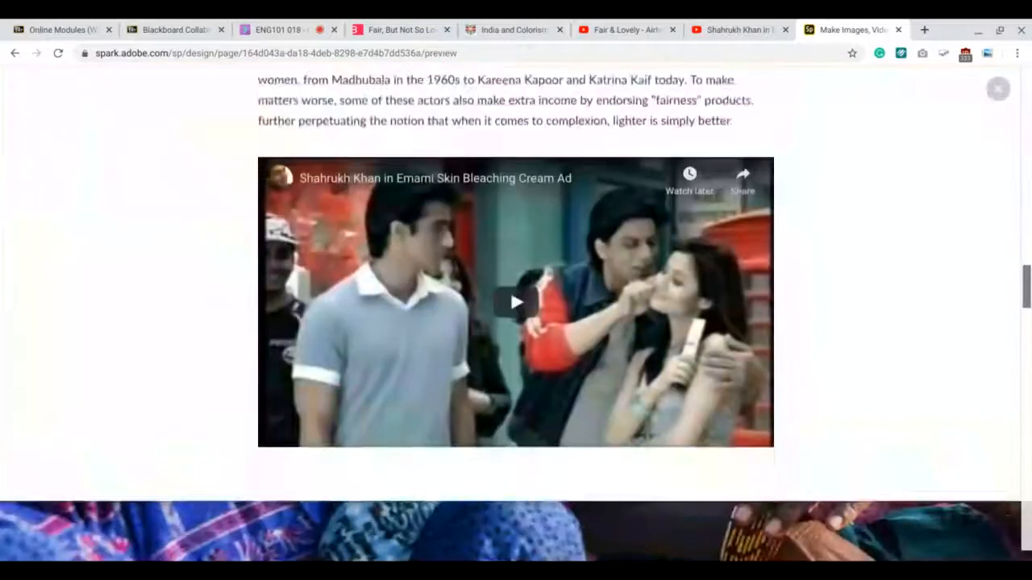
{"action": "scroll", "coordinate": [516, 315], "scroll_direction": "down", "scroll_amount": 4}
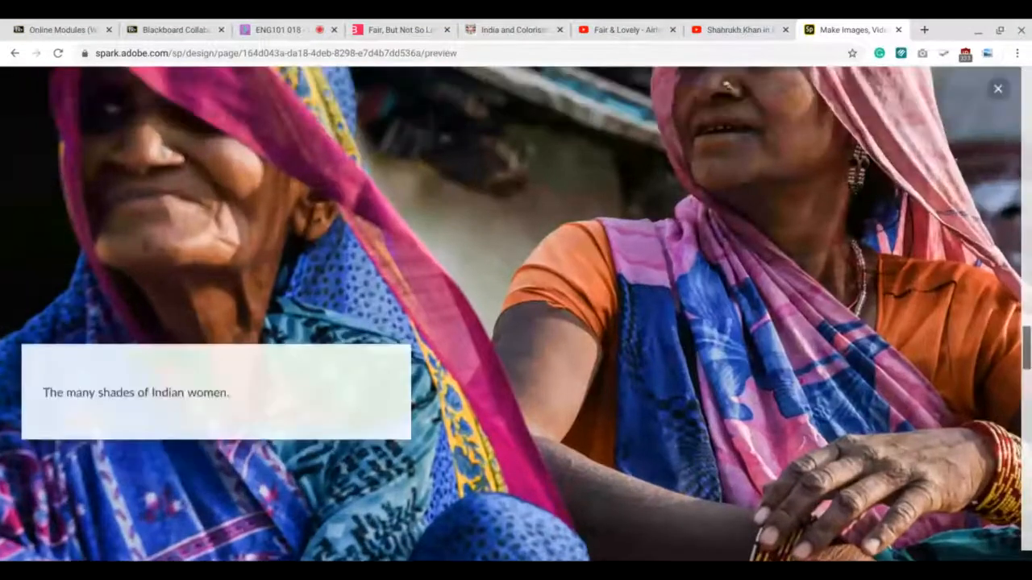
{"action": "scroll", "coordinate": [516, 314], "scroll_direction": "down", "scroll_amount": 10}
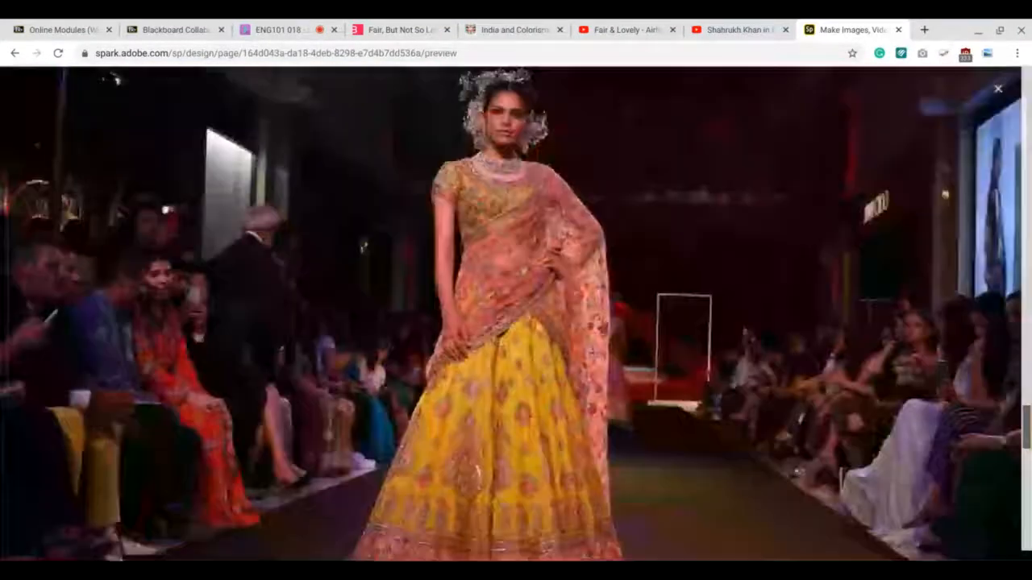
{"action": "scroll", "coordinate": [185, 395], "scroll_direction": "down", "scroll_amount": 10}
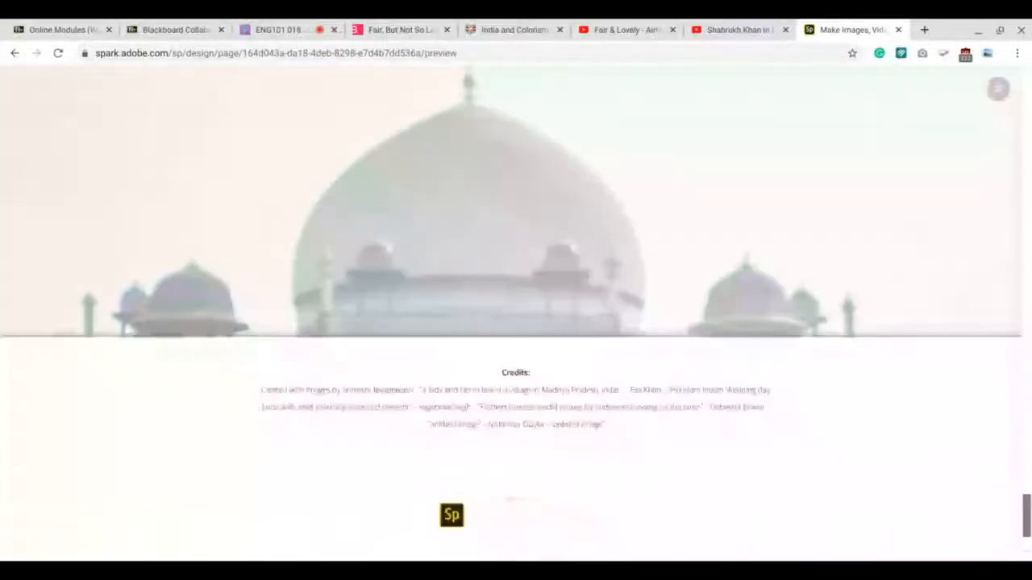
{"action": "scroll", "coordinate": [186, 395], "scroll_direction": "up", "scroll_amount": 3}
{"action": "scroll", "coordinate": [185, 396], "scroll_direction": "up", "scroll_amount": 8}
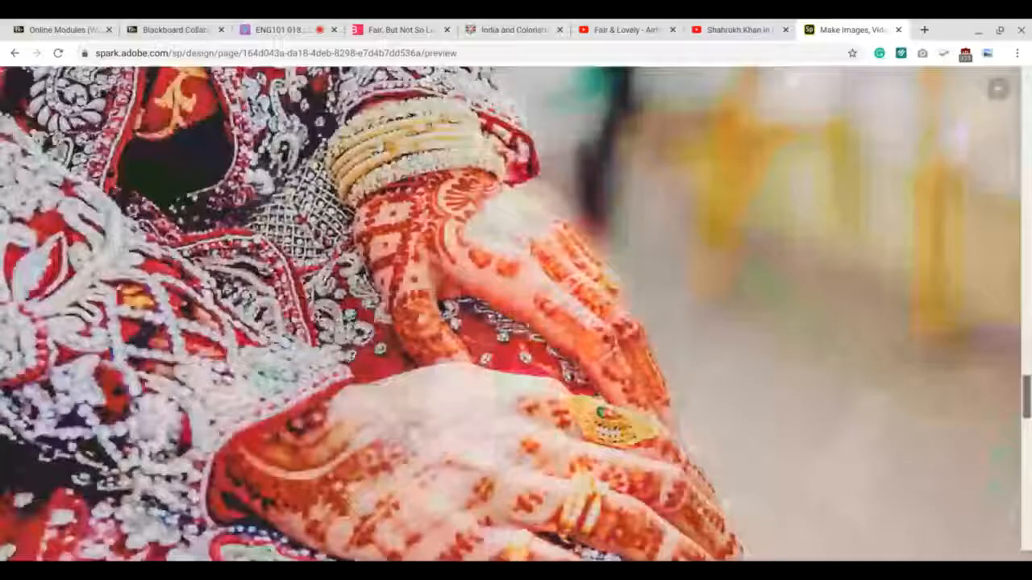
{"action": "scroll", "coordinate": [515, 315], "scroll_direction": "up", "scroll_amount": 8}
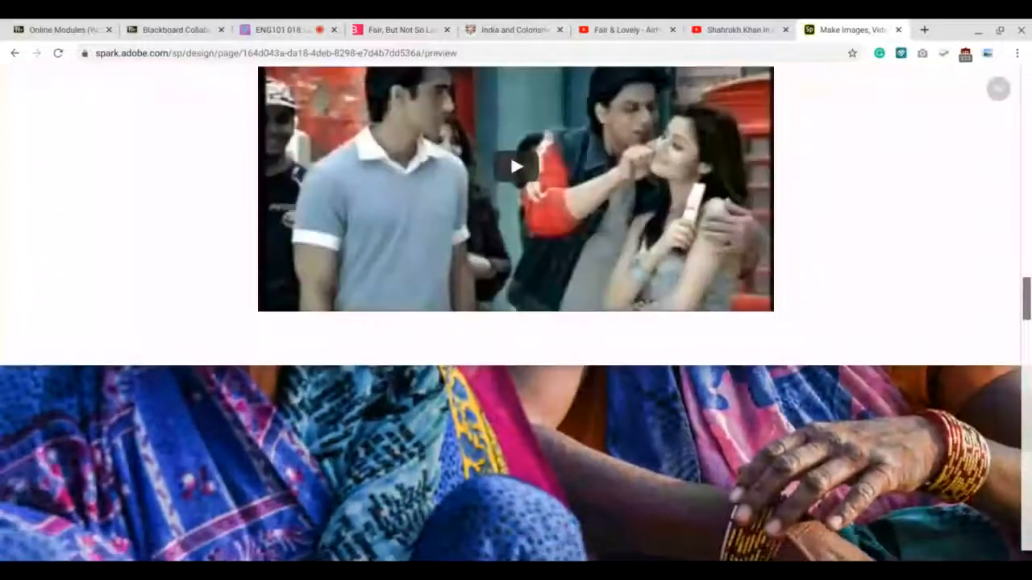
{"action": "scroll", "coordinate": [962, 465], "scroll_direction": "down", "scroll_amount": 3}
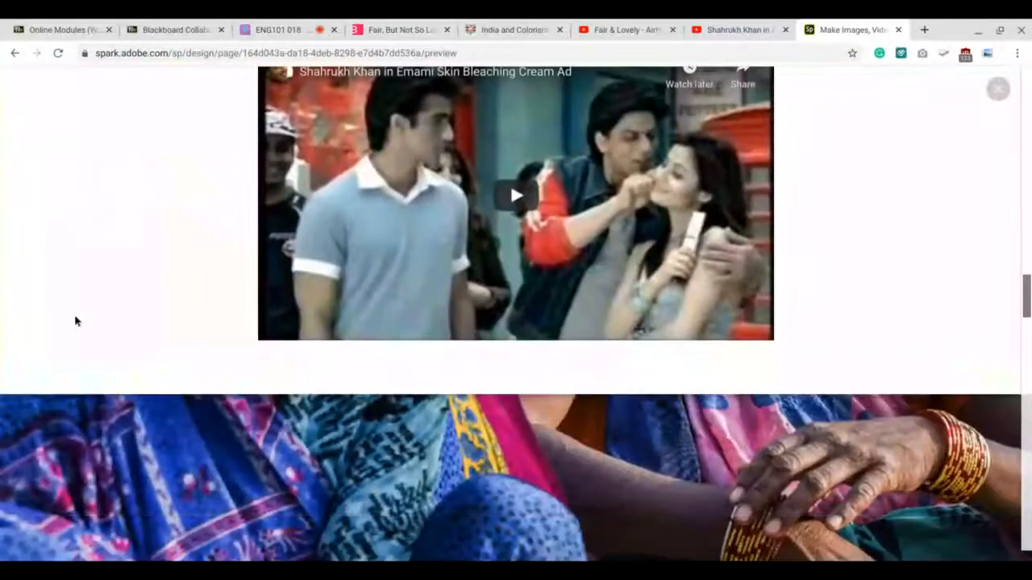
{"action": "scroll", "coordinate": [92, 329], "scroll_direction": "up", "scroll_amount": 2}
{"action": "scroll", "coordinate": [93, 329], "scroll_direction": "up", "scroll_amount": 1}
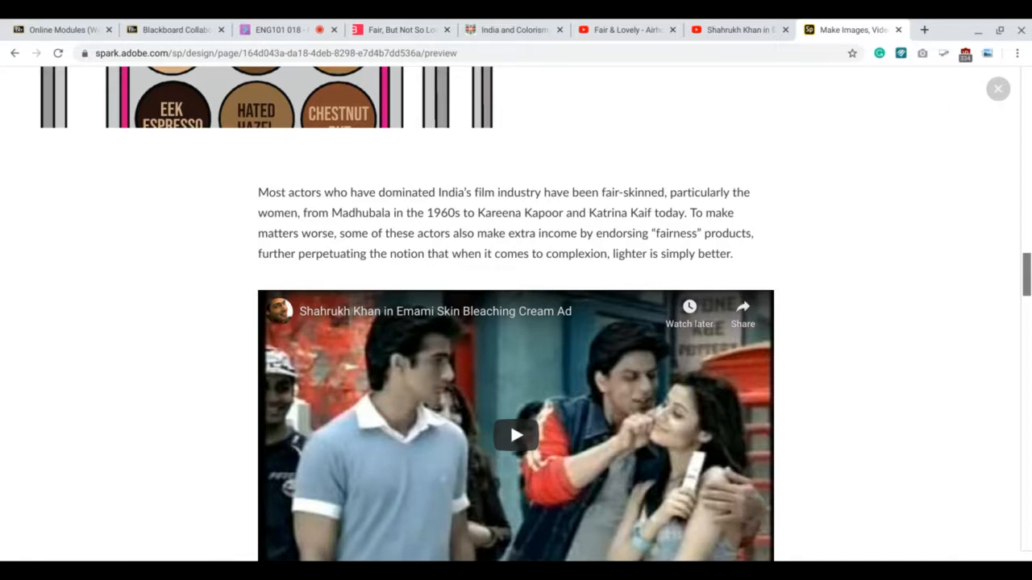
Switch to the BRIGHT Magazine source article, review its remaining text and pull quotes, and return to the page preview.
{"action": "left_click", "coordinate": [409, 27]}
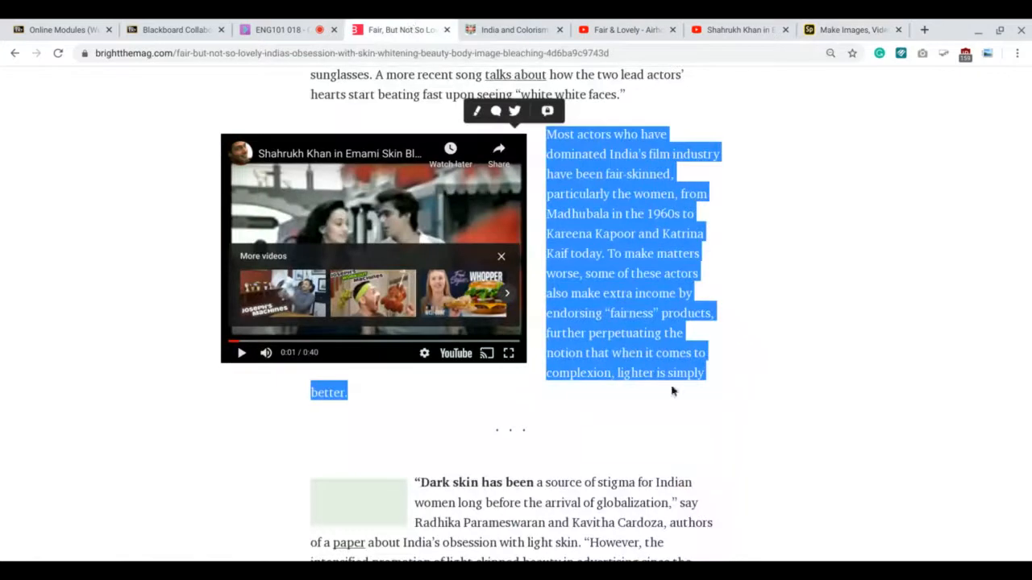
{"action": "scroll", "coordinate": [672, 391], "scroll_direction": "up", "scroll_amount": 15}
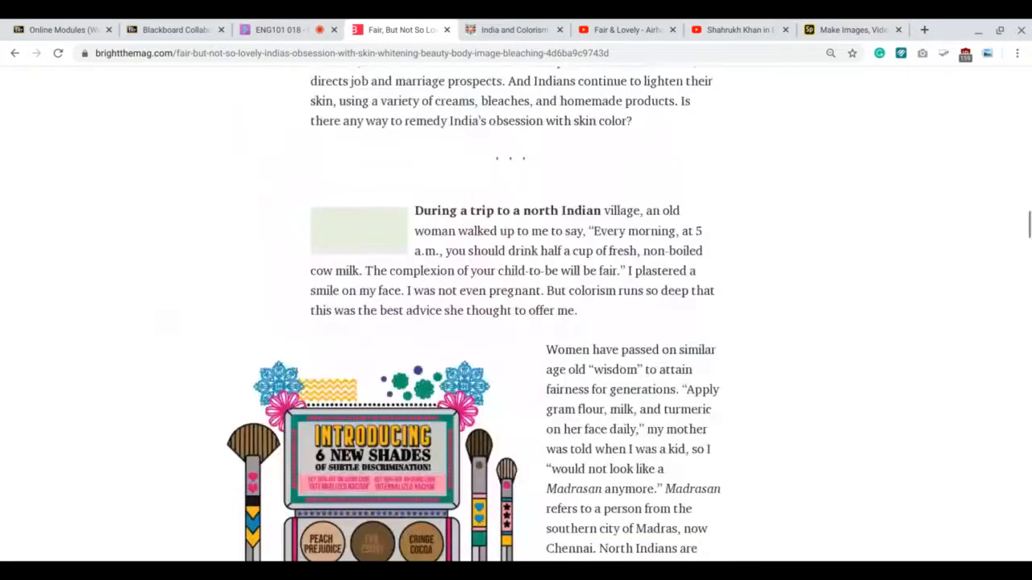
{"action": "scroll", "coordinate": [515, 306], "scroll_direction": "down", "scroll_amount": 15}
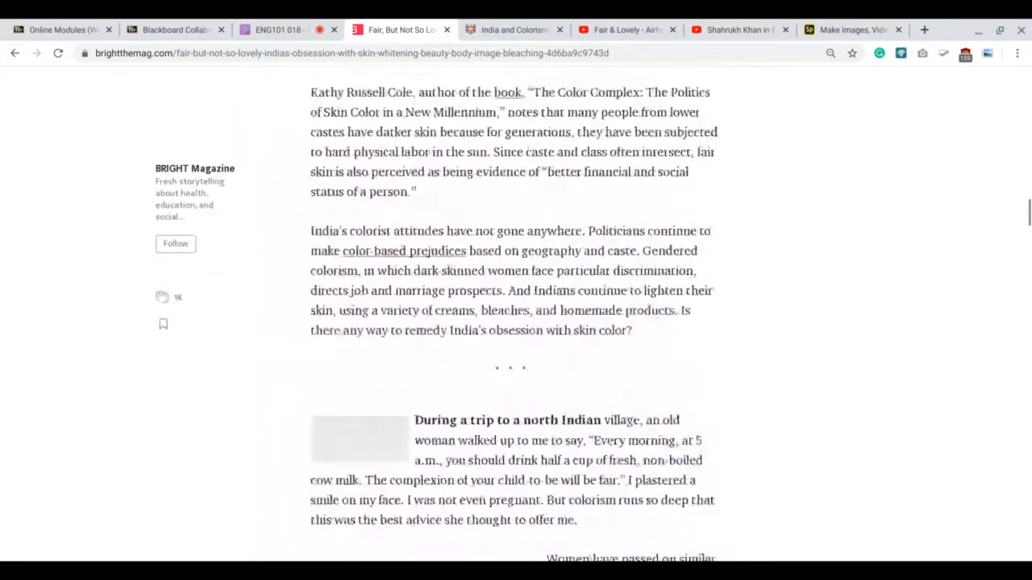
{"action": "scroll", "coordinate": [516, 314], "scroll_direction": "down", "scroll_amount": 6}
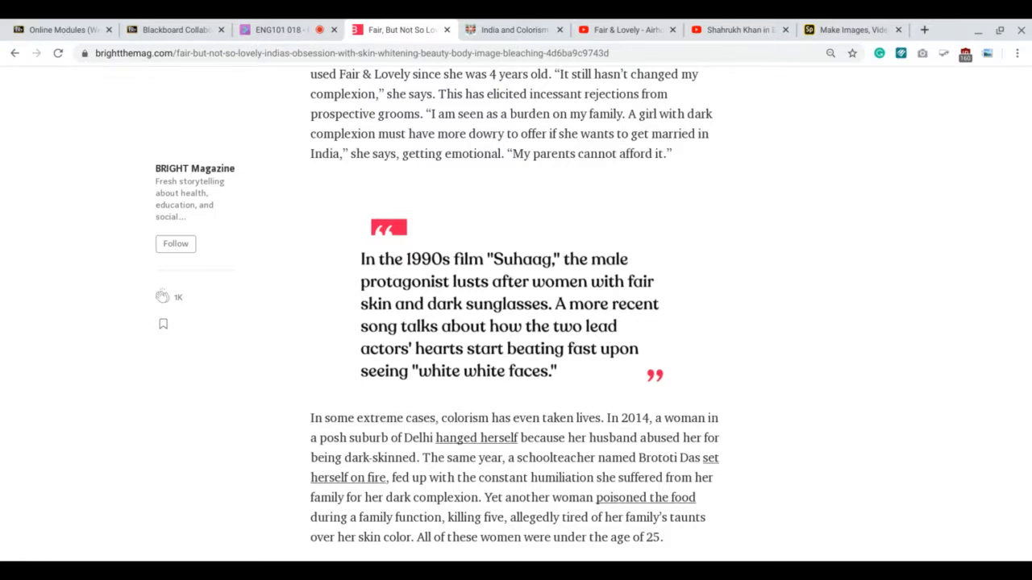
{"action": "left_click", "coordinate": [835, 26]}
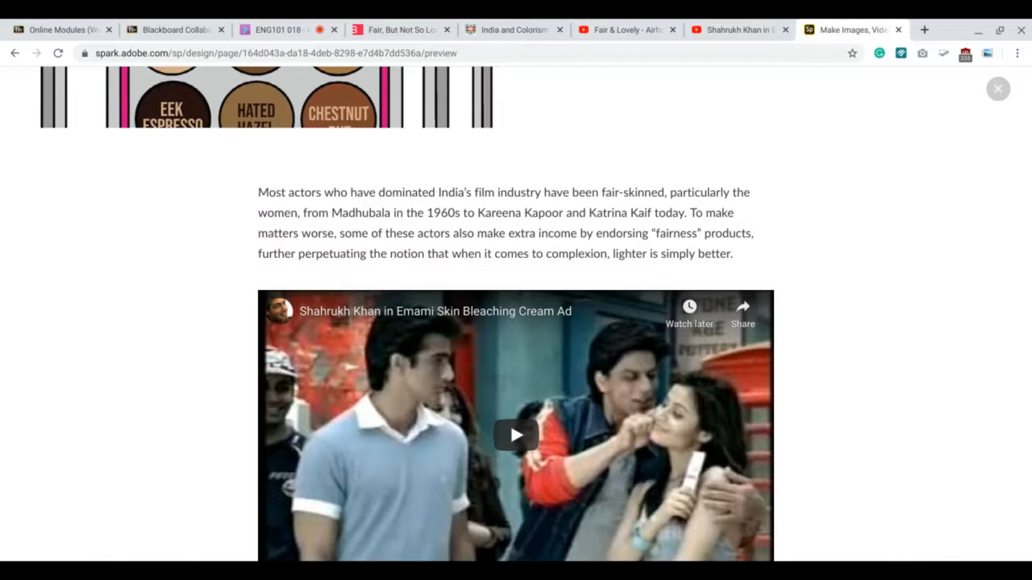
Exit the preview, return to the page's title section, and look at the options for inviting people to the project.
{"action": "scroll", "coordinate": [962, 350], "scroll_direction": "up", "scroll_amount": 15}
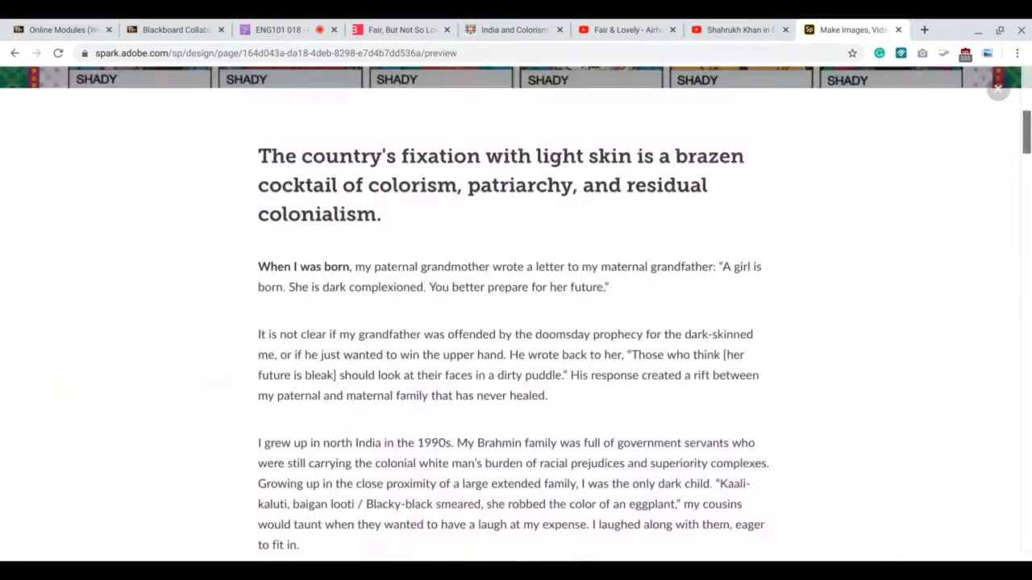
{"action": "scroll", "coordinate": [963, 350], "scroll_direction": "up", "scroll_amount": 10}
{"action": "left_click", "coordinate": [998, 88]}
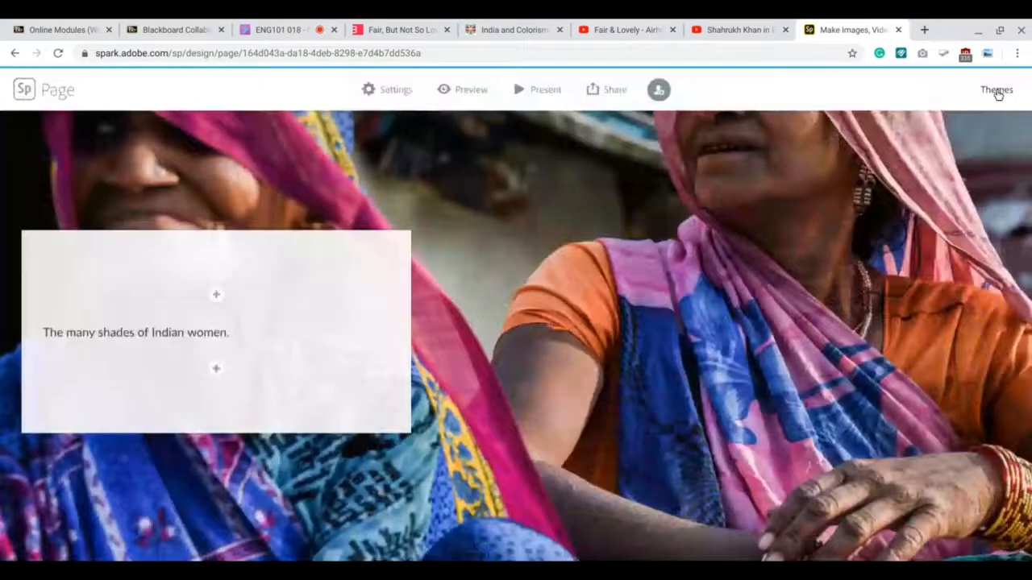
{"action": "scroll", "coordinate": [516, 336], "scroll_direction": "up", "scroll_amount": 3}
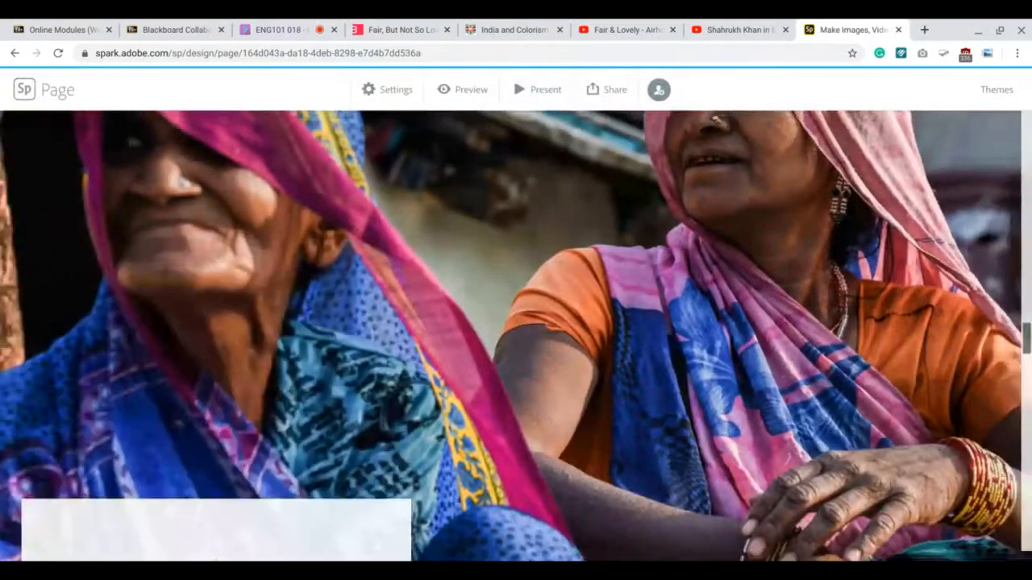
{"action": "scroll", "coordinate": [516, 335], "scroll_direction": "up", "scroll_amount": 10}
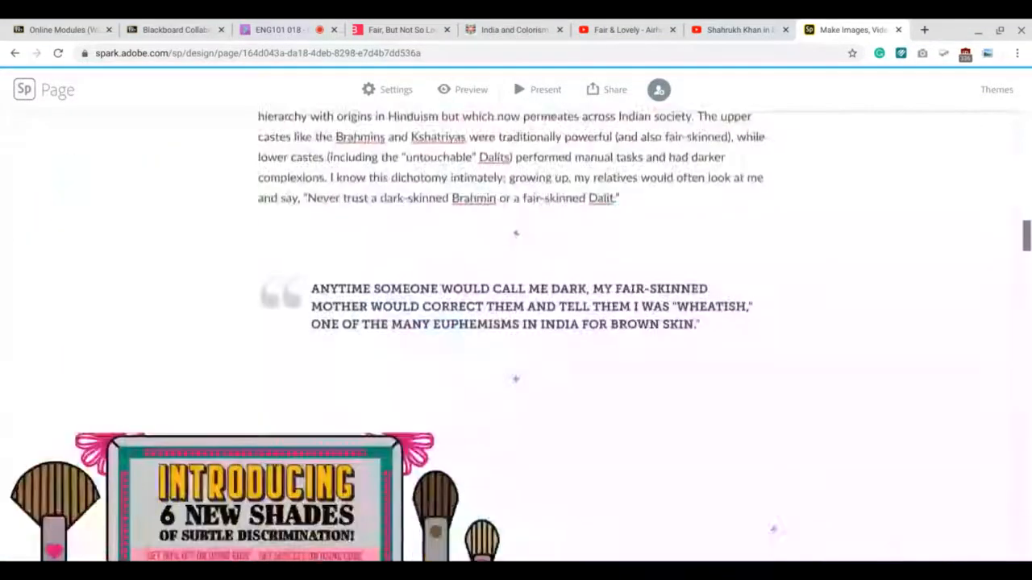
{"action": "scroll", "coordinate": [516, 336], "scroll_direction": "up", "scroll_amount": 15}
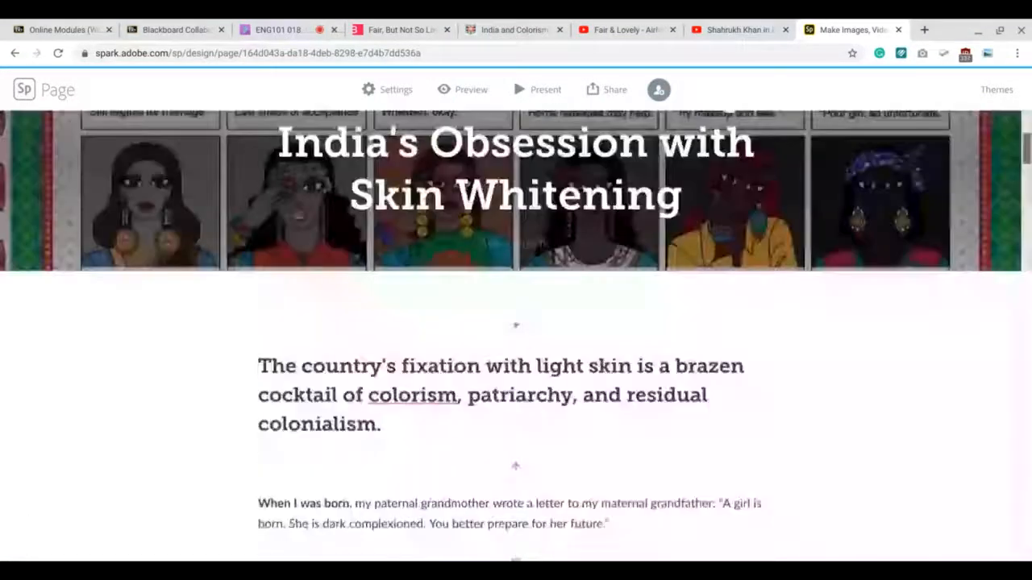
{"action": "scroll", "coordinate": [516, 335], "scroll_direction": "up", "scroll_amount": 5}
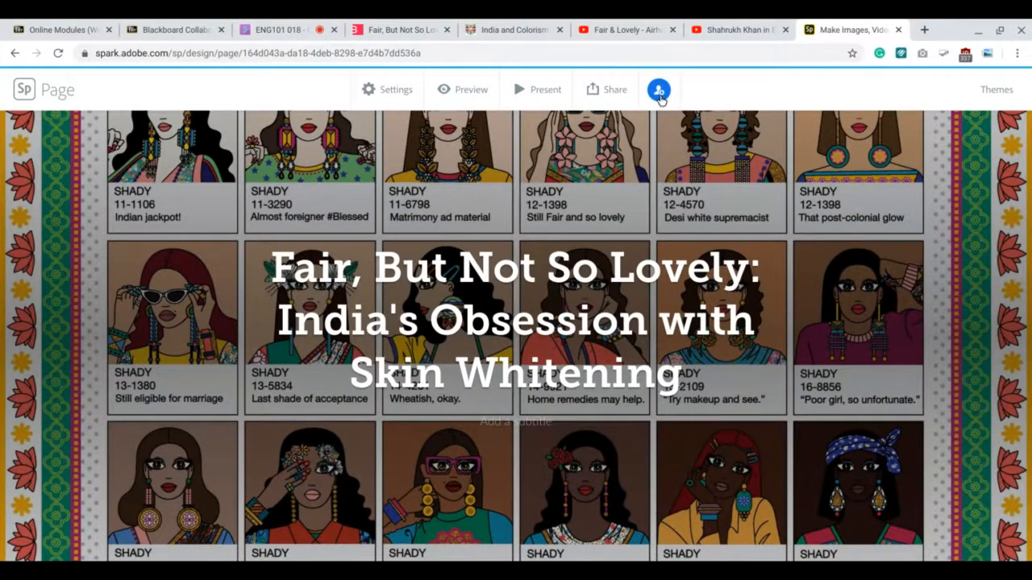
{"action": "left_click", "coordinate": [659, 92]}
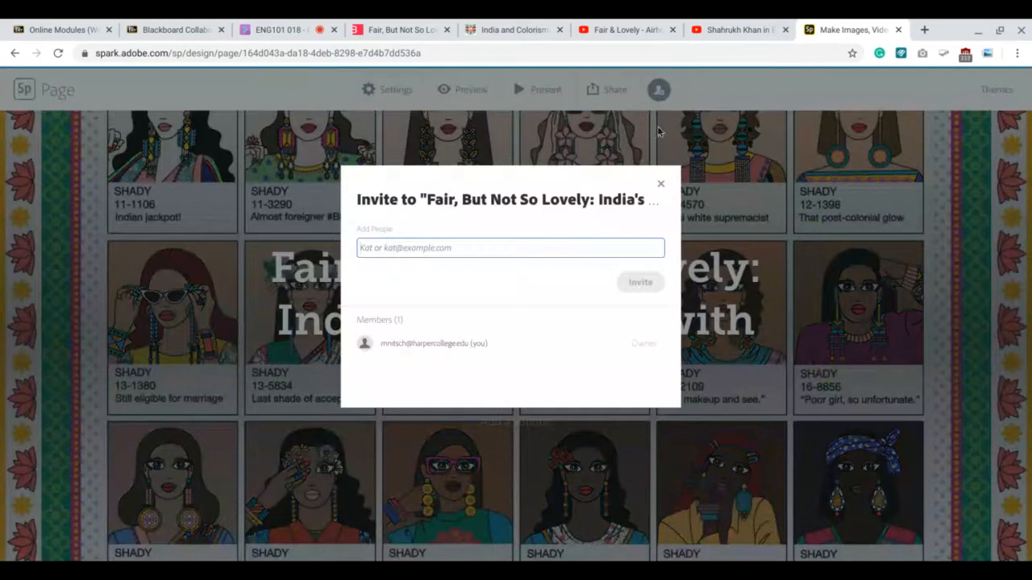
{"action": "left_click", "coordinate": [661, 184]}
Publish the page in the Education category with Get noticed turned off, create its shareable link, and close the sharing dialog.
{"action": "left_click", "coordinate": [606, 88]}
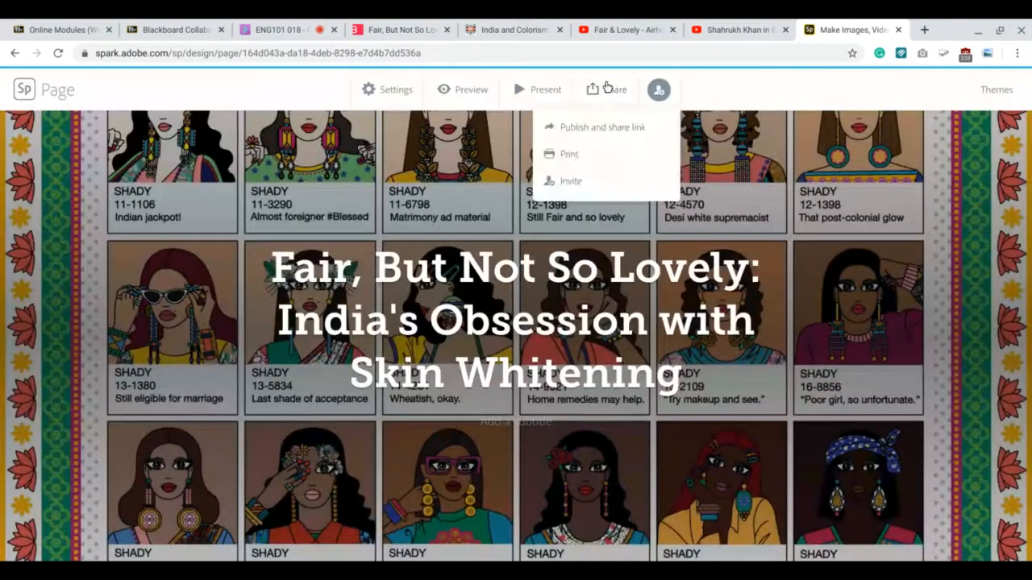
{"action": "left_click", "coordinate": [606, 129]}
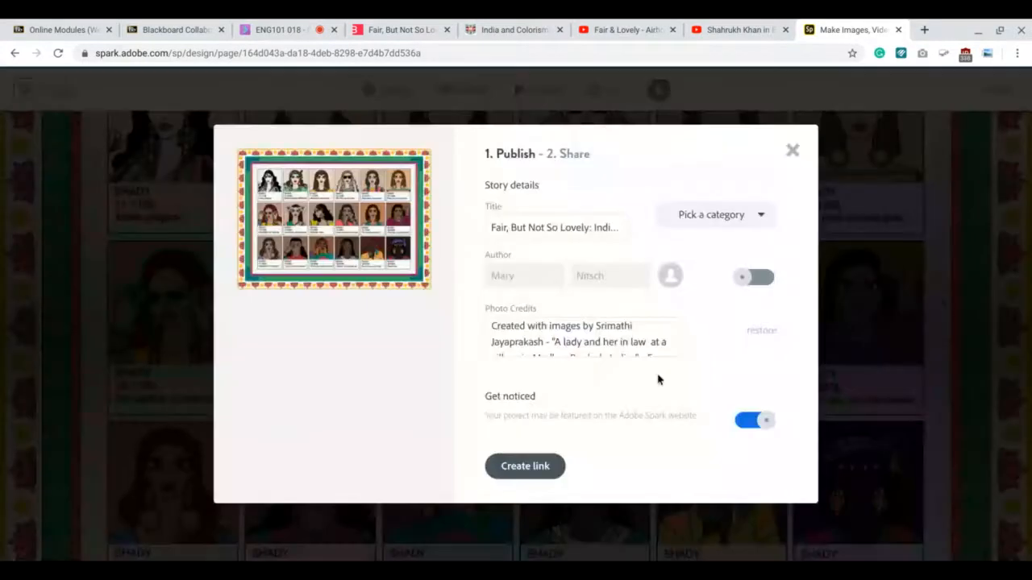
{"action": "left_click", "coordinate": [568, 338]}
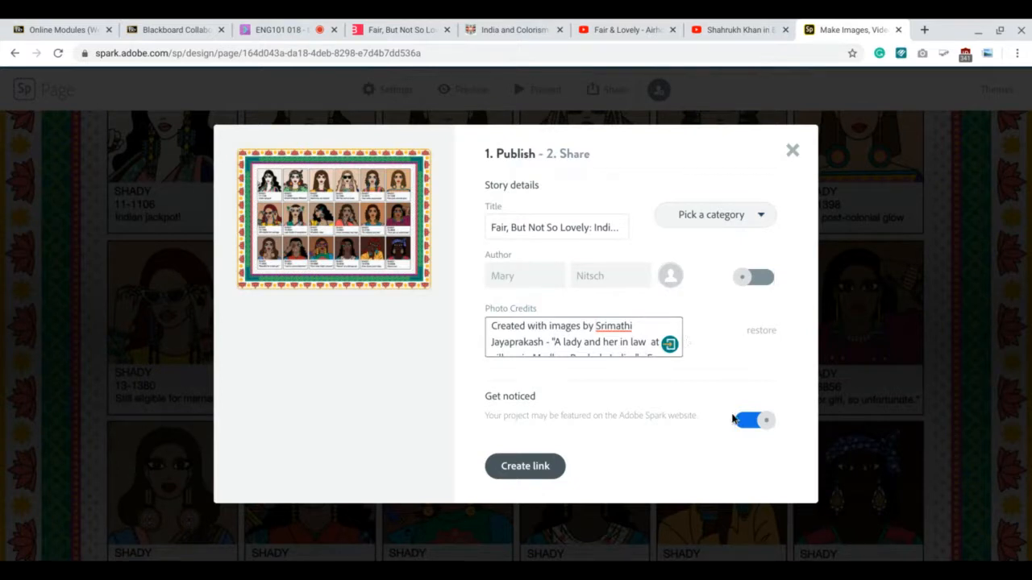
{"action": "left_click", "coordinate": [743, 422]}
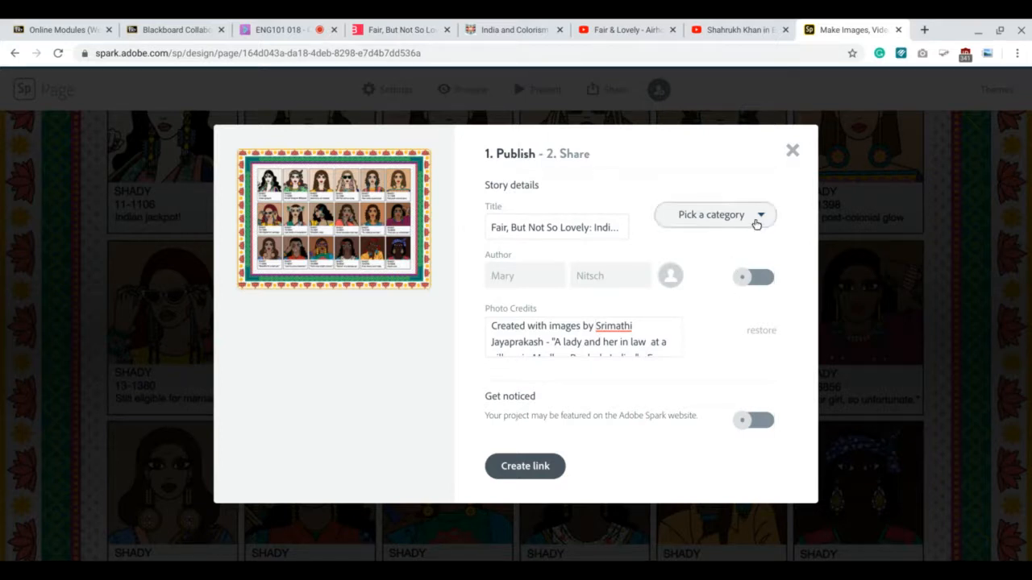
{"action": "left_click", "coordinate": [758, 218]}
{"action": "left_click", "coordinate": [698, 287]}
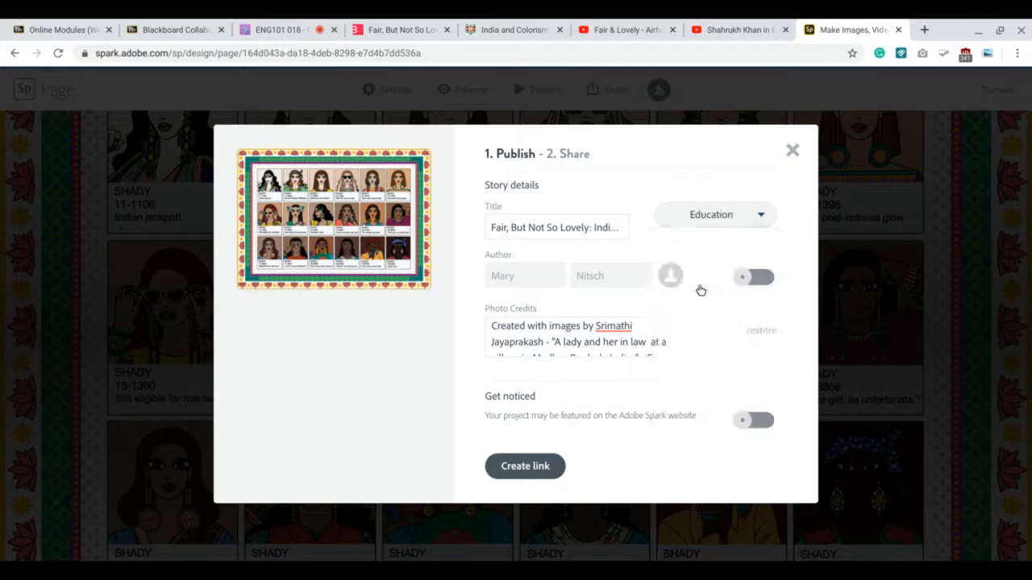
{"action": "left_click", "coordinate": [532, 467]}
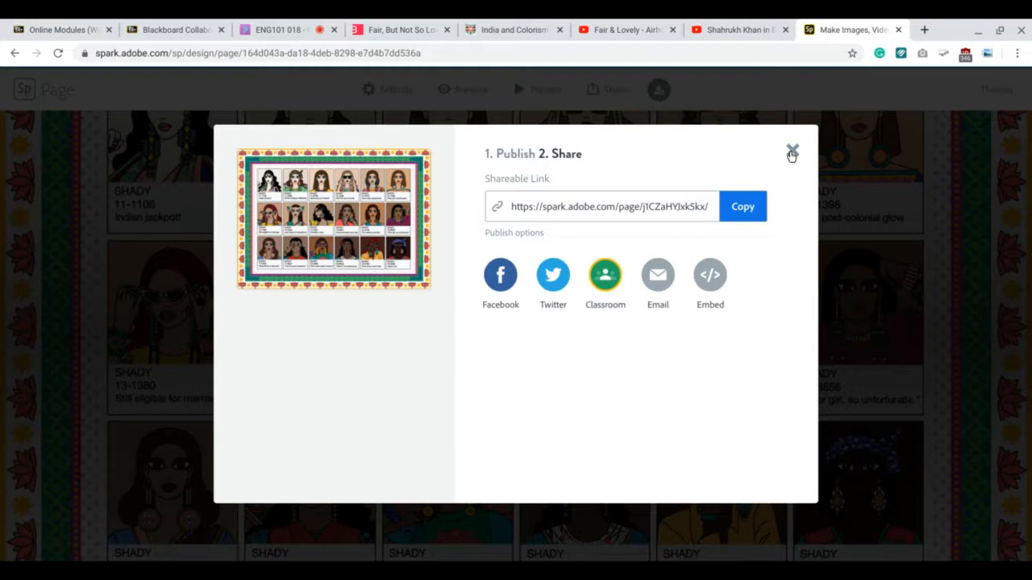
{"action": "left_click", "coordinate": [791, 150]}
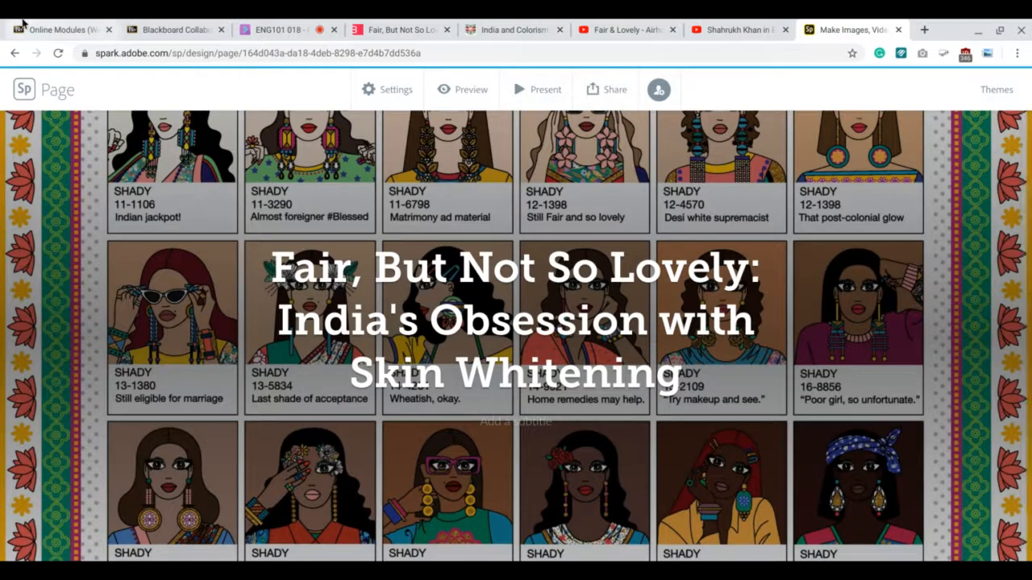
Switch to the Blackboard Collaborate ENG101 018 session and open its session menu.
{"action": "left_click", "coordinate": [164, 30]}
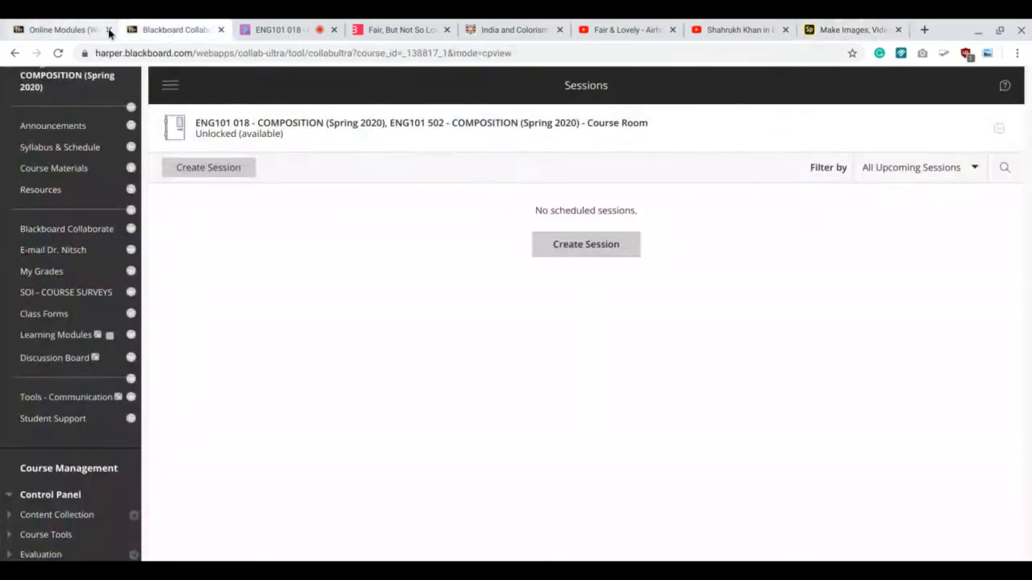
{"action": "left_click", "coordinate": [258, 31]}
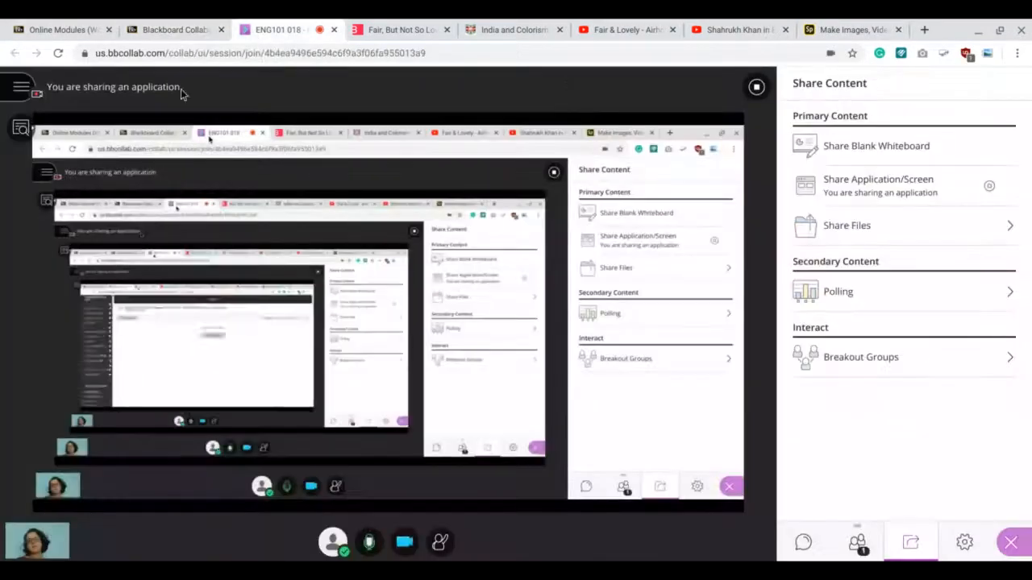
{"action": "left_click", "coordinate": [18, 88]}
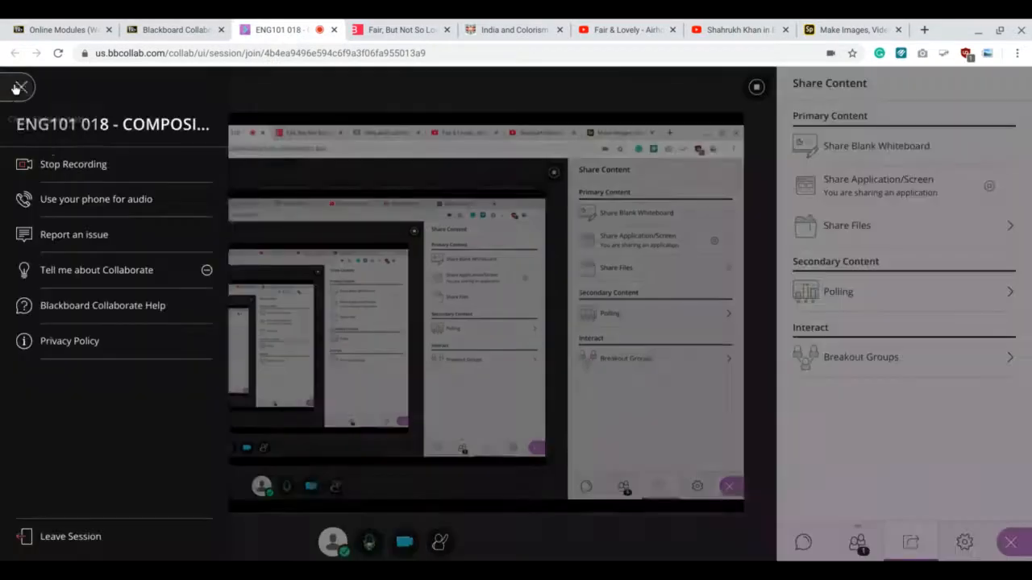